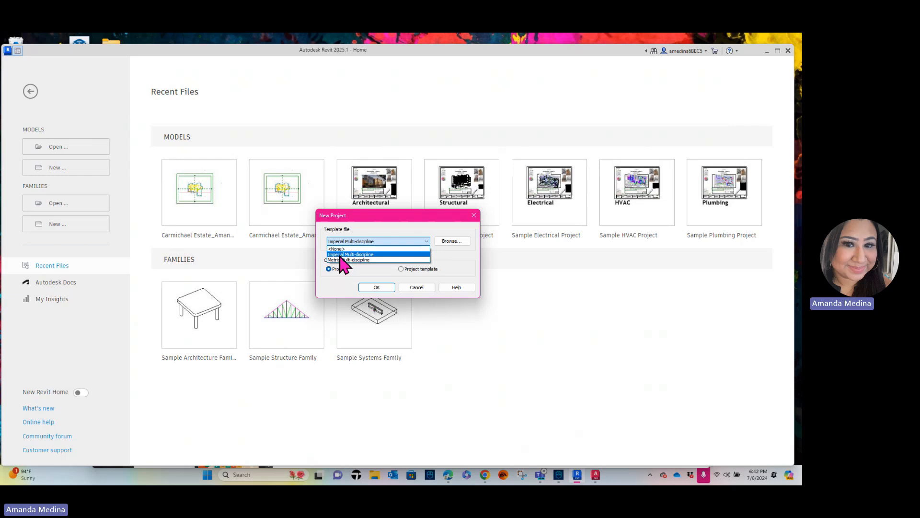
Step: Create a new project from the Imperial Multi-discipline template
{"action": "left_click", "coordinate": [339, 254]}
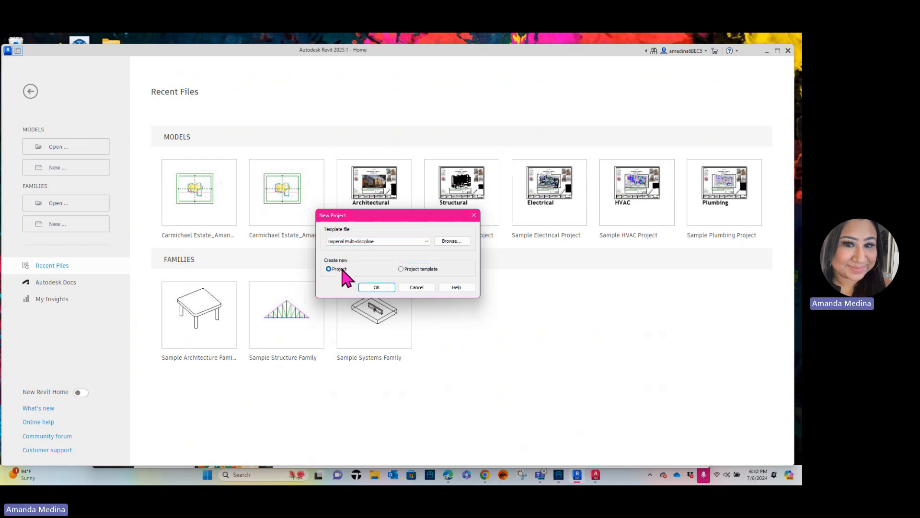
{"action": "left_click", "coordinate": [381, 290]}
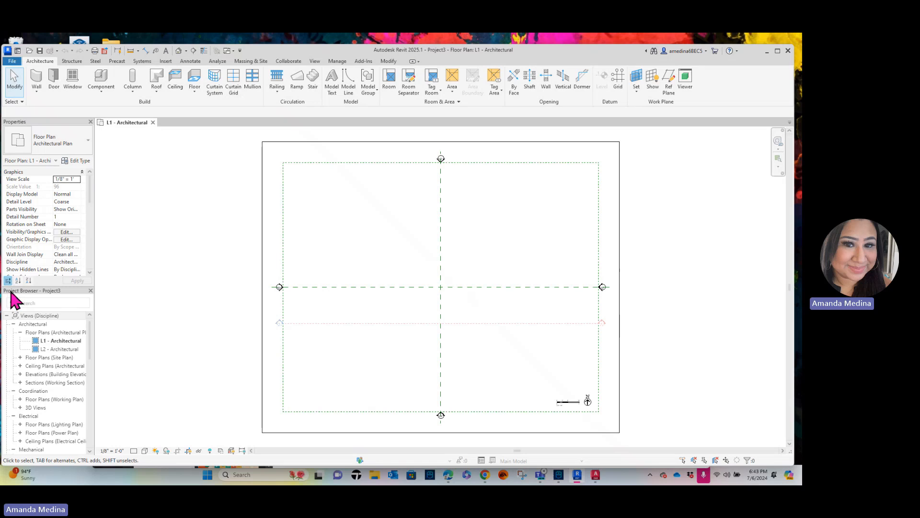
Step: Dock the Project Browser on the side of the drawing area opposite the Properties palette and maximize the program window
{"action": "left_click_drag", "start_coordinate": [11, 291], "coordinate": [420, 221]}
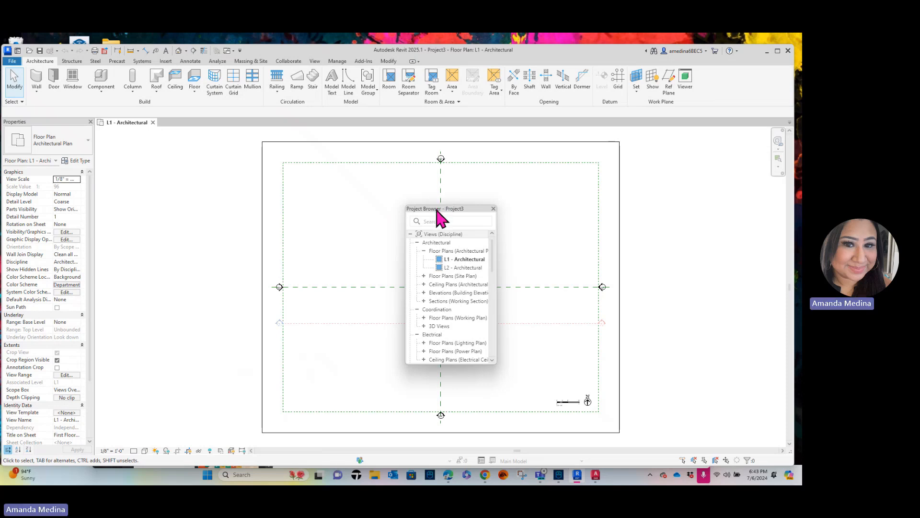
{"action": "left_click_drag", "start_coordinate": [436, 211], "coordinate": [797, 259]}
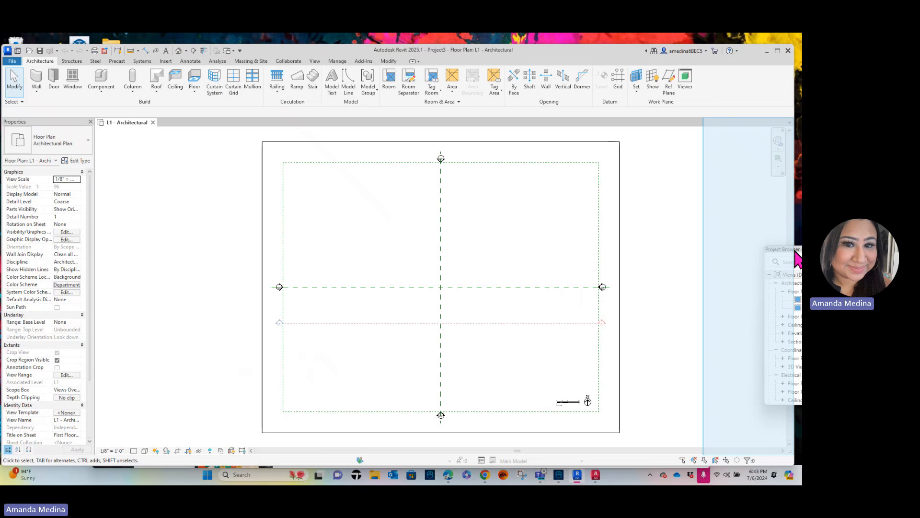
{"action": "left_click_drag", "start_coordinate": [797, 258], "coordinate": [797, 293]}
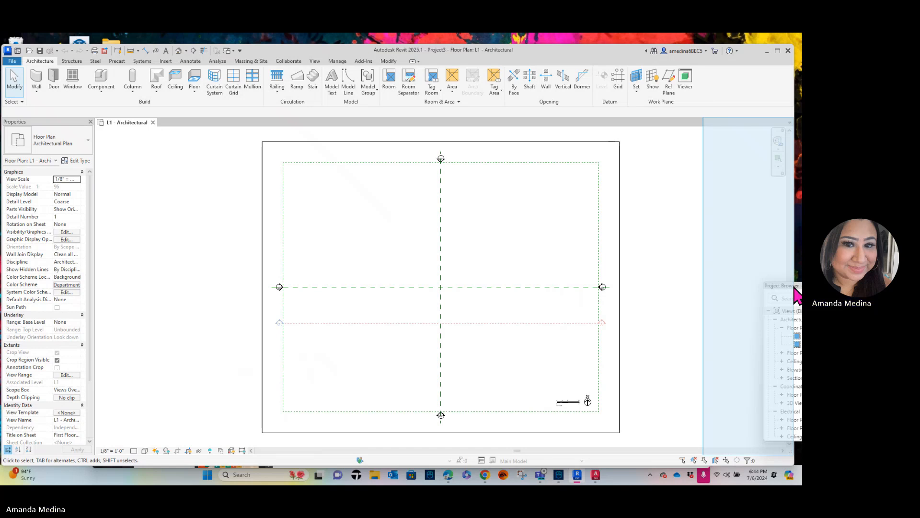
{"action": "left_click_drag", "start_coordinate": [794, 287], "coordinate": [574, 269]}
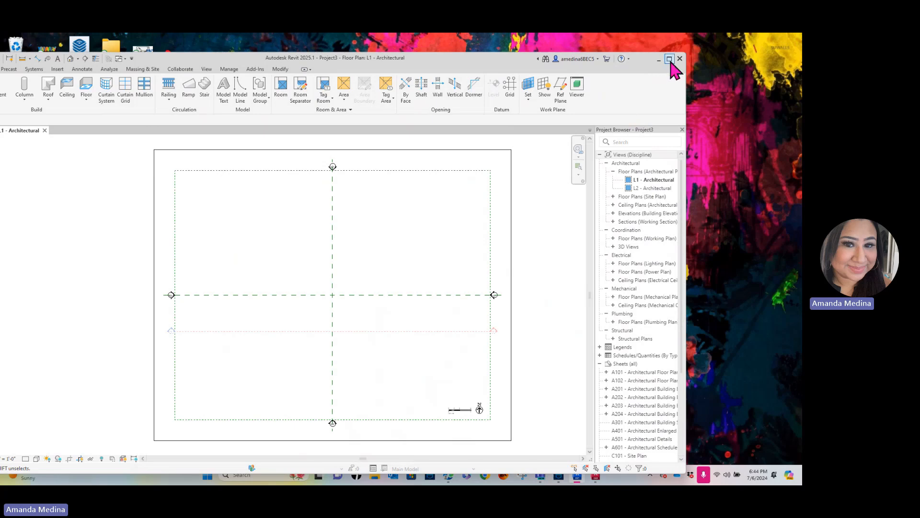
{"action": "left_click", "coordinate": [670, 59]}
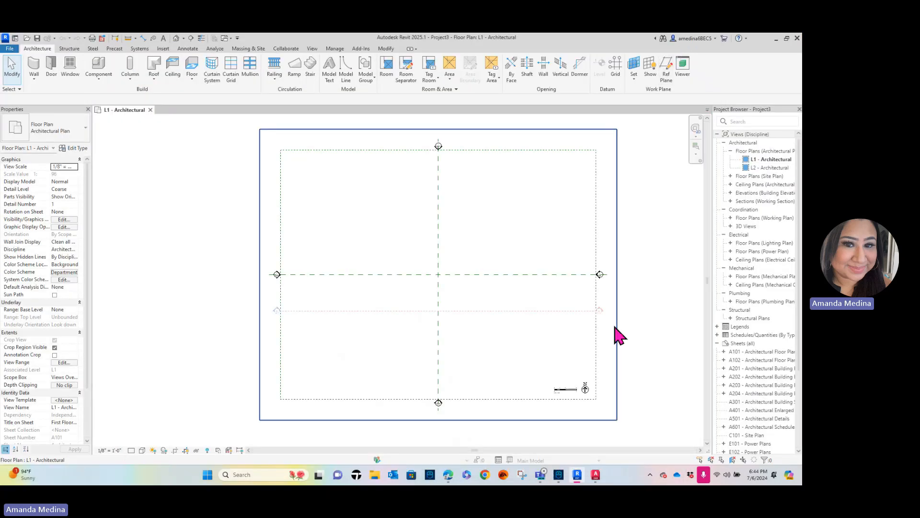
{"action": "left_click", "coordinate": [503, 310]}
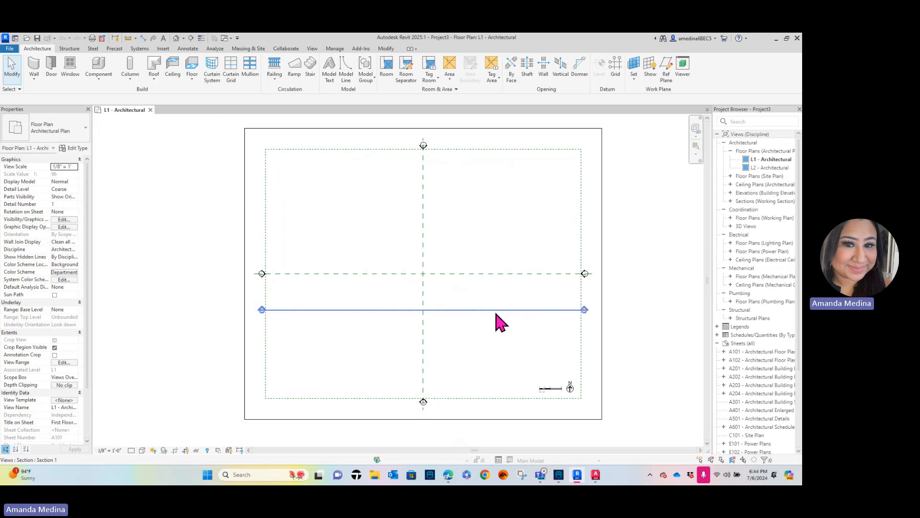
{"action": "key", "text": "Delete"}
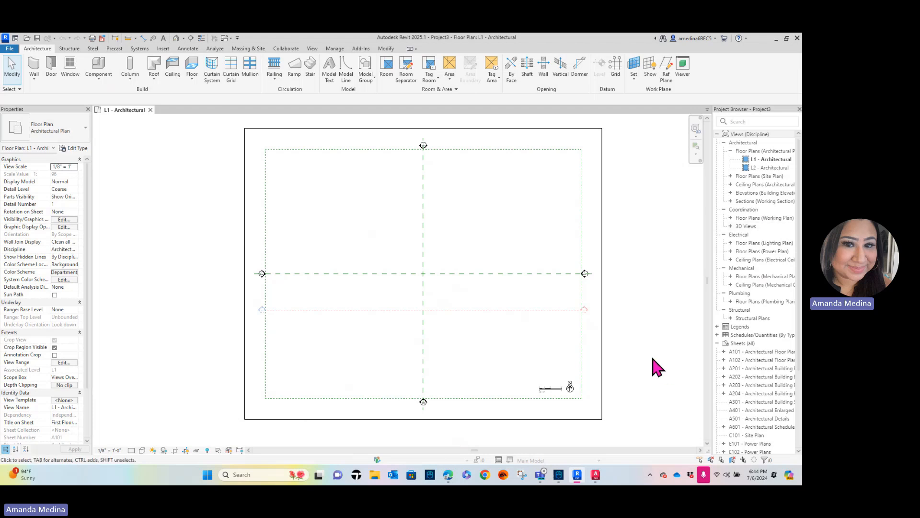
Step: Set the canvas color scheme to Dark in the program options and apply it
{"action": "left_click", "coordinate": [10, 49]}
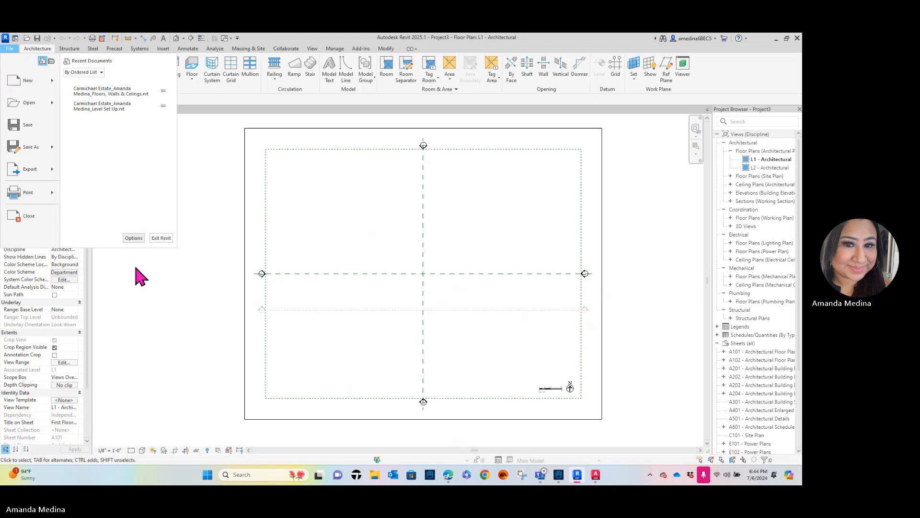
{"action": "left_click", "coordinate": [134, 238]}
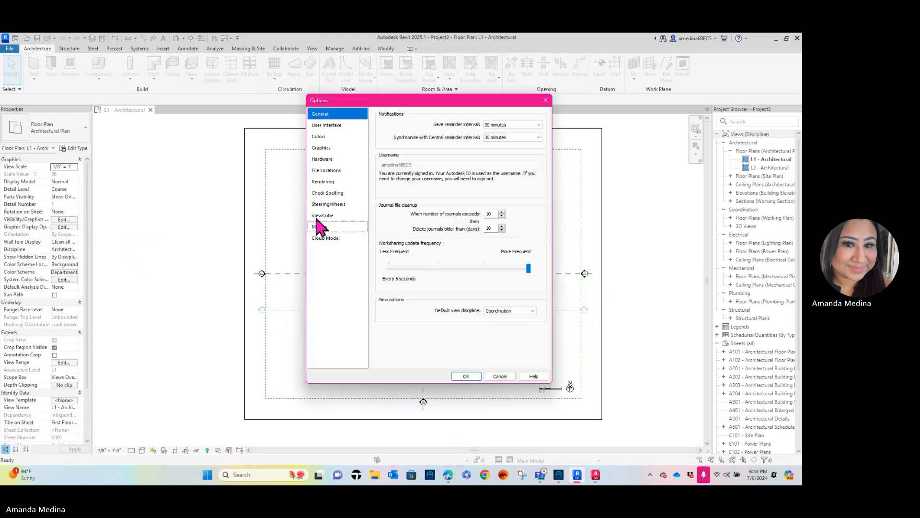
{"action": "left_click", "coordinate": [324, 138]}
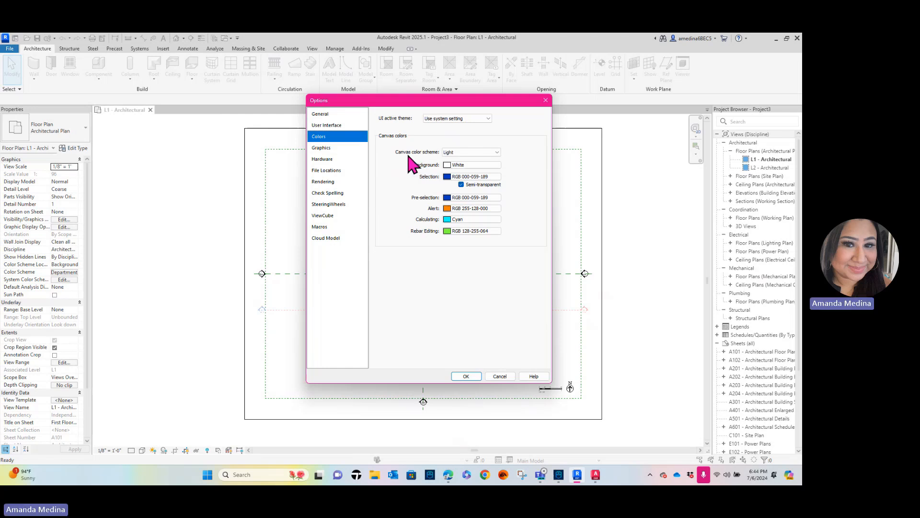
{"action": "left_click", "coordinate": [479, 153]}
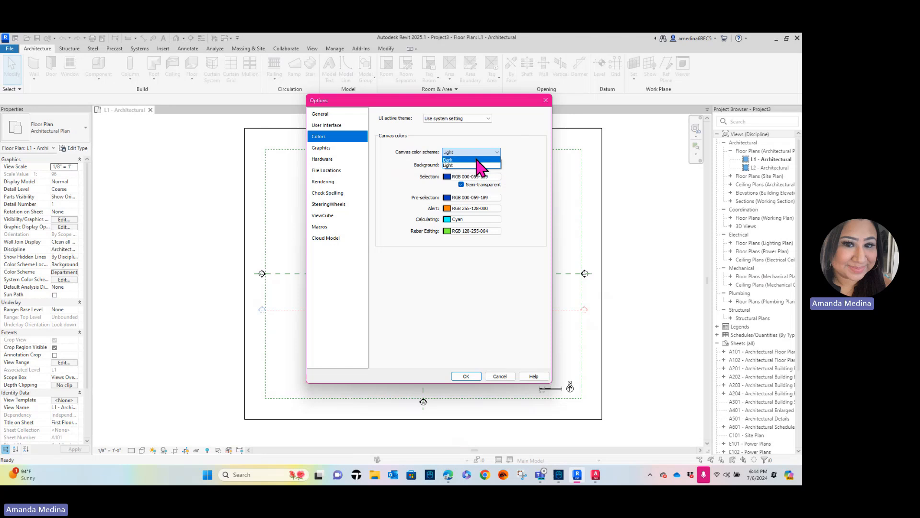
{"action": "left_click", "coordinate": [477, 160]}
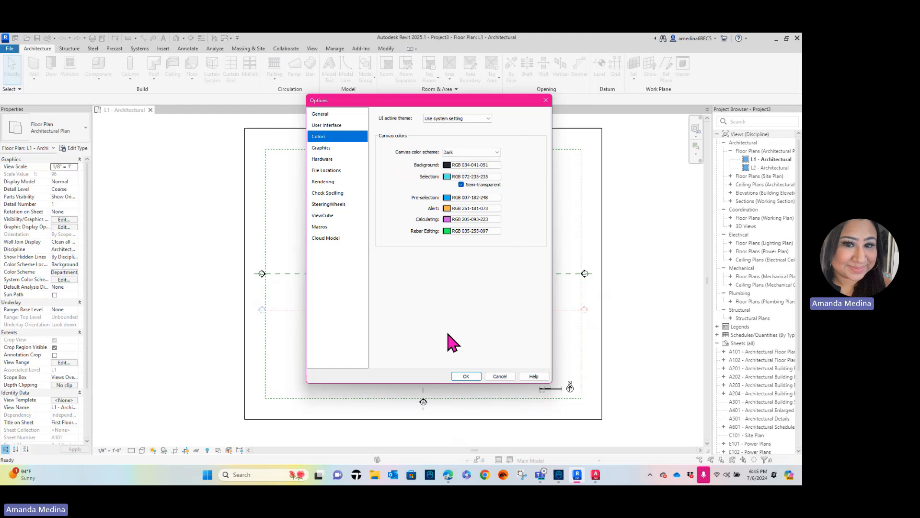
{"action": "left_click", "coordinate": [459, 376]}
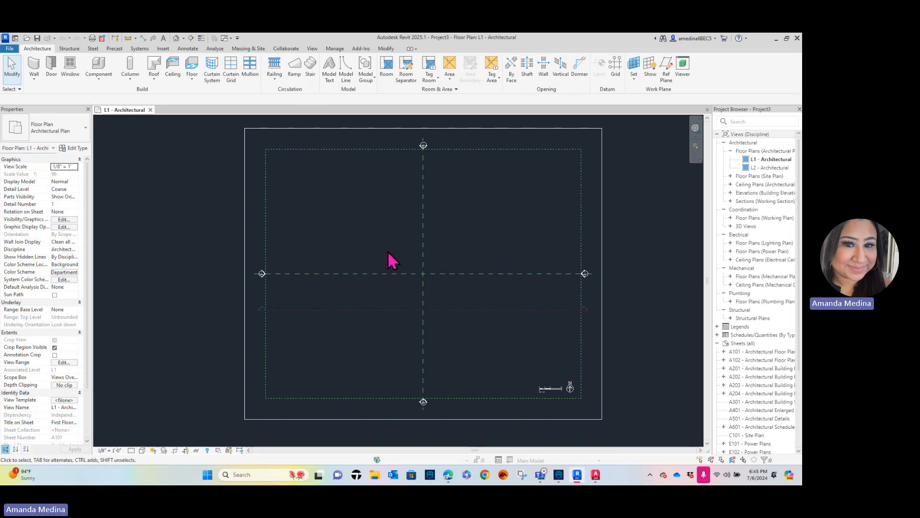
{"action": "middle_click_drag", "start_coordinate": [529, 338], "coordinate": [517, 354]}
{"action": "middle_click_drag", "start_coordinate": [591, 292], "coordinate": [596, 294]}
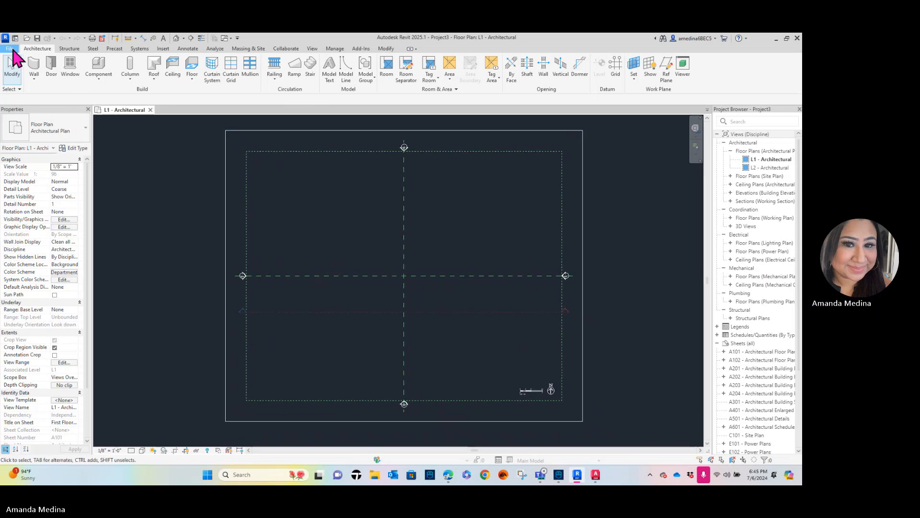
Step: Start saving the file as a project and create a folder named Carmichael Estate Course Homework in OneDrive - Wade College
{"action": "left_click", "coordinate": [11, 49]}
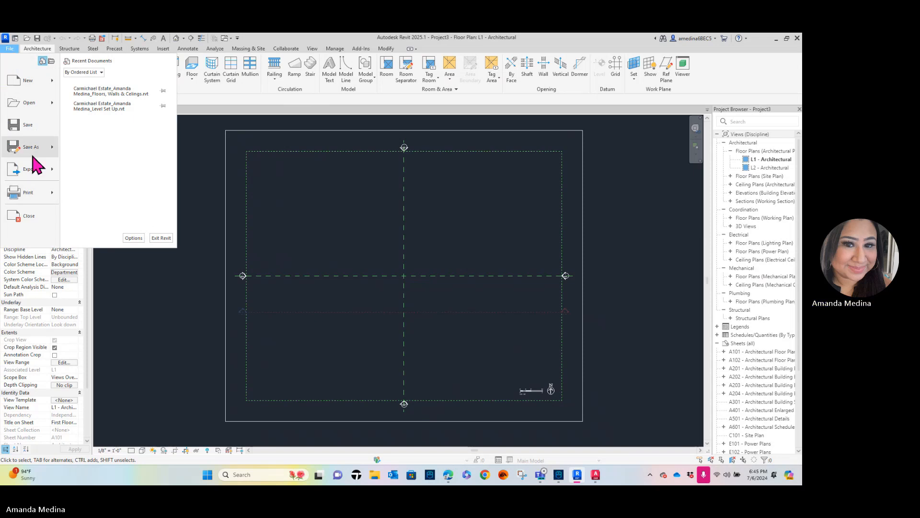
{"action": "mouse_move", "coordinate": [34, 150]}
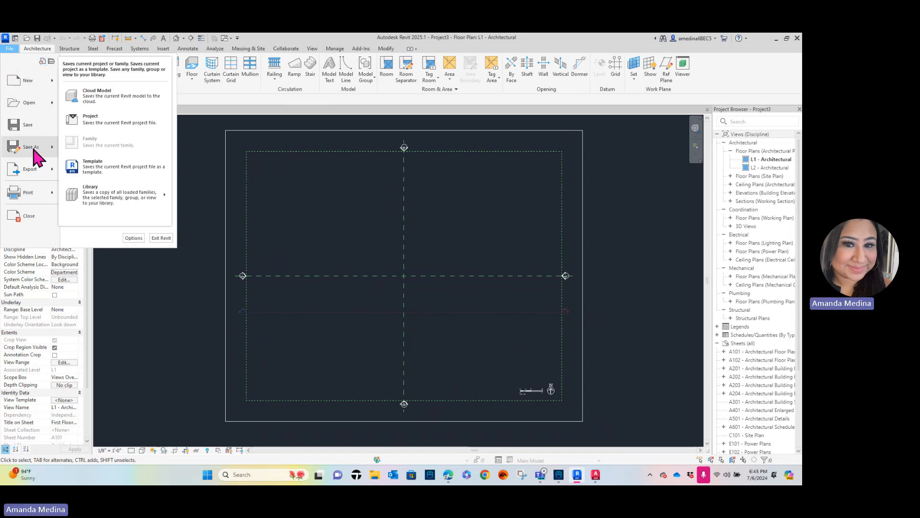
{"action": "left_click", "coordinate": [117, 127]}
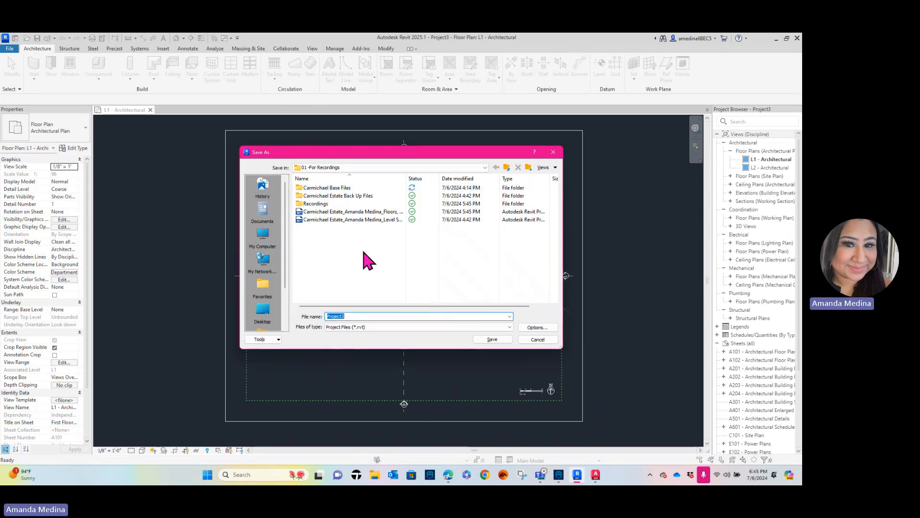
{"action": "left_click", "coordinate": [507, 167]}
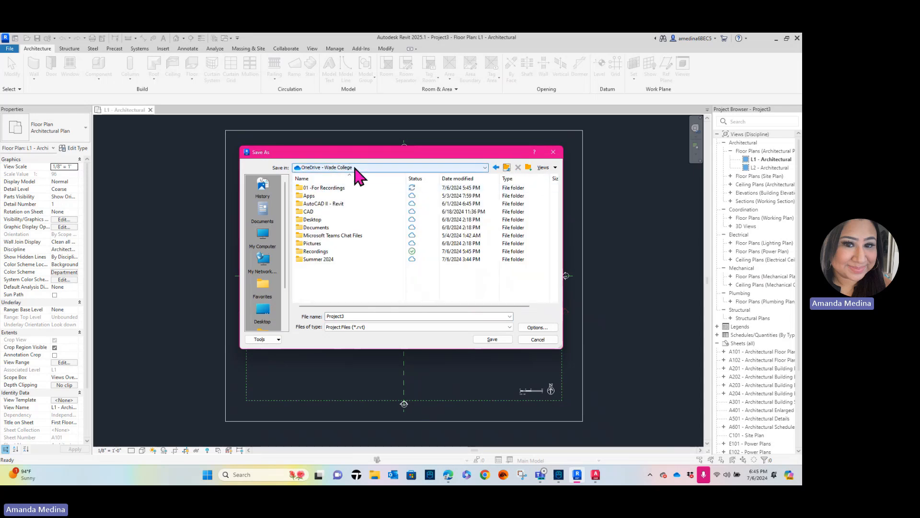
{"action": "right_click", "coordinate": [330, 283]}
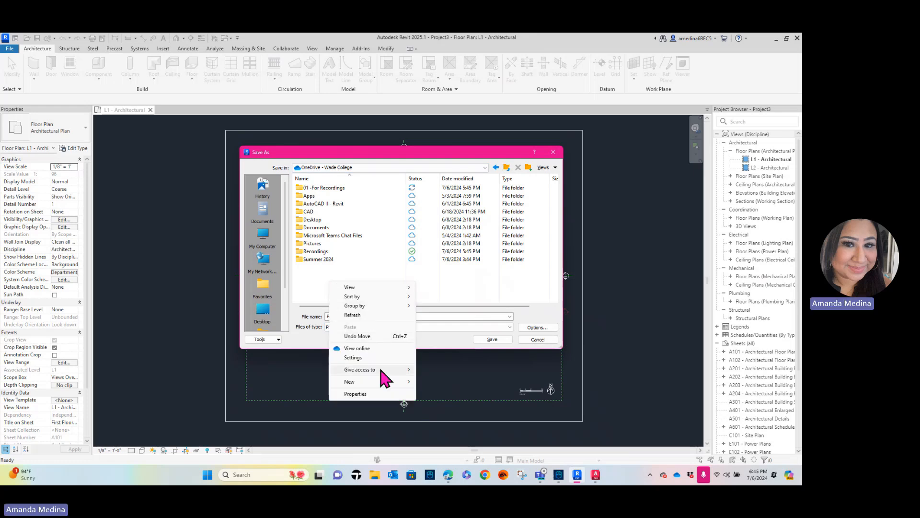
{"action": "mouse_move", "coordinate": [379, 382]}
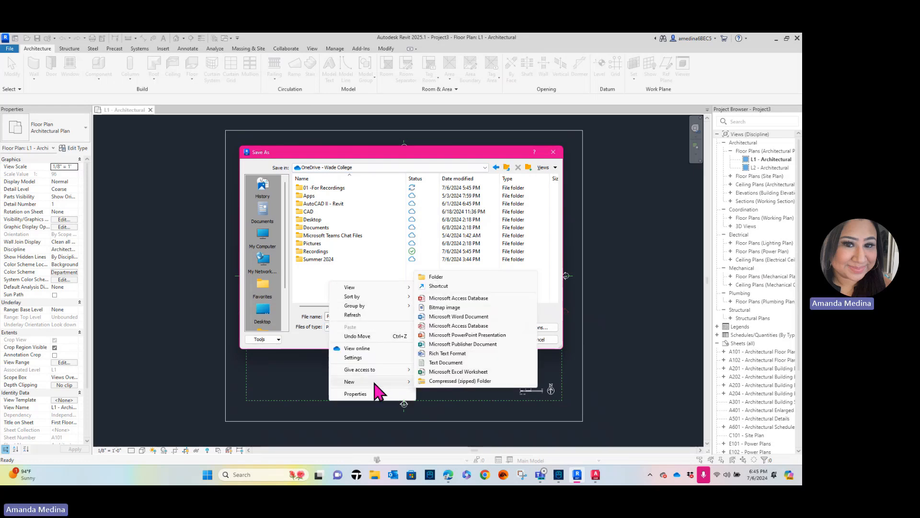
{"action": "left_click", "coordinate": [437, 277]}
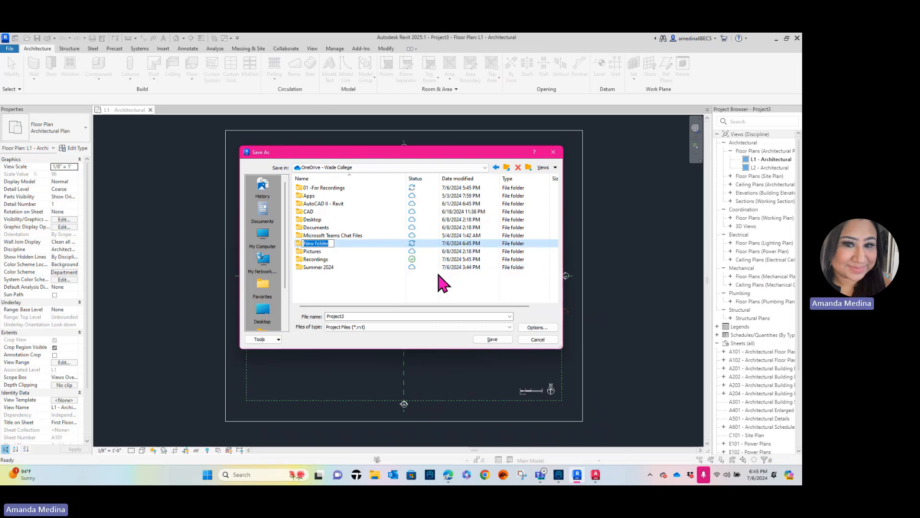
{"action": "type", "text": "Carmichael Es"}
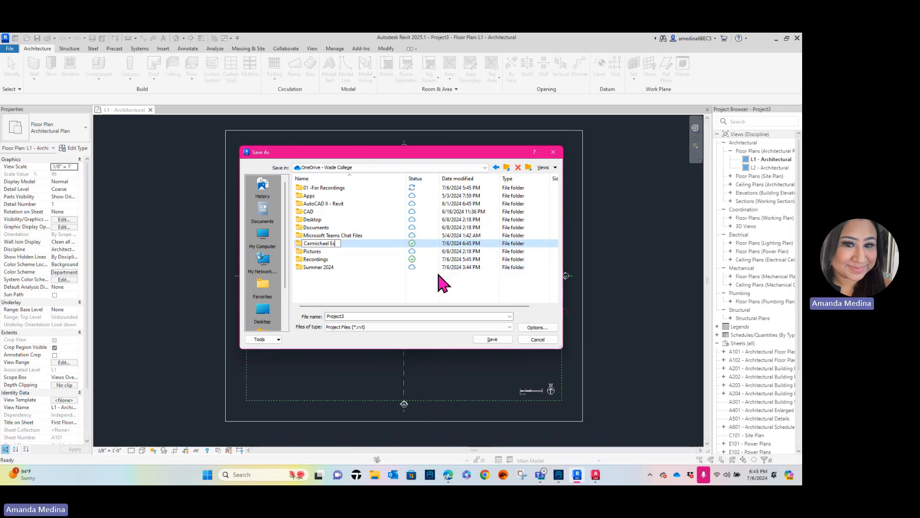
{"action": "type", "text": "tate Course Homework"}
{"action": "key", "text": "Return"}
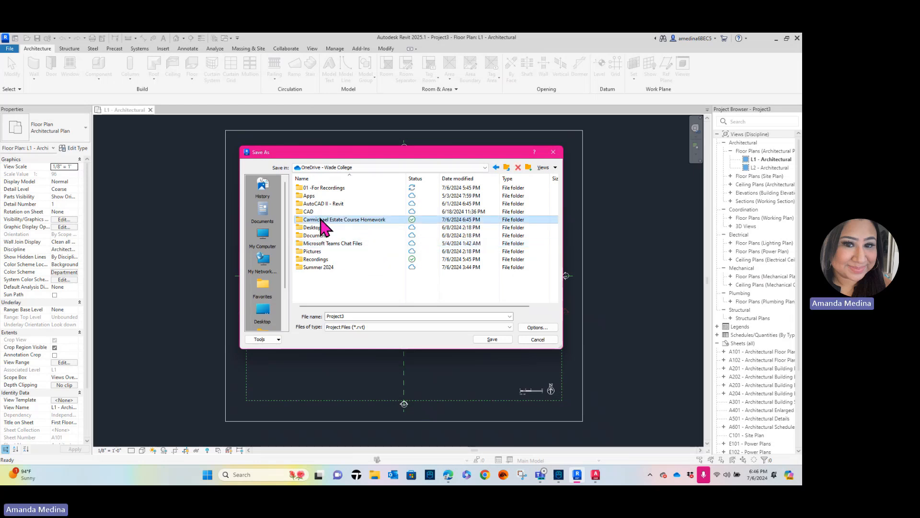
Step: Save the project in the Carmichael Estate Course Homework folder, naming it Carmichael Estate, the author's full name and Level Set Up, separated by underscores
{"action": "double_click", "coordinate": [320, 219]}
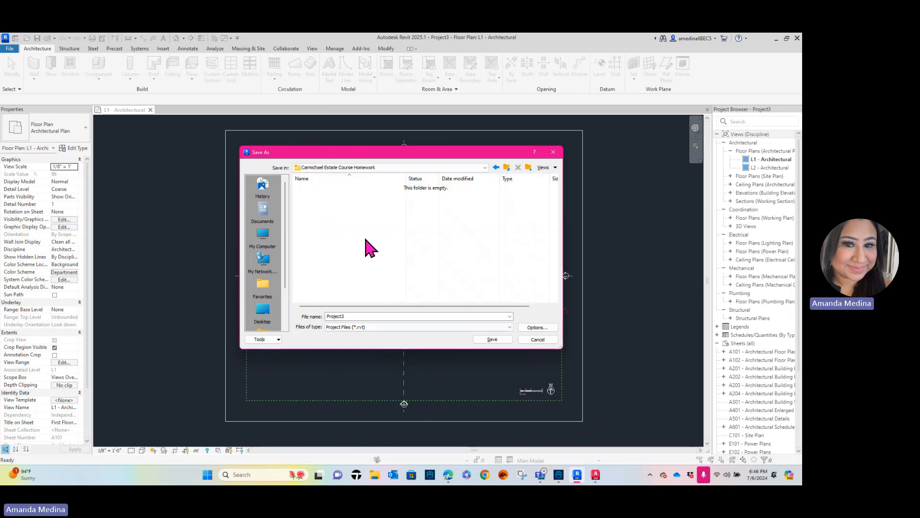
{"action": "double_click", "coordinate": [358, 316]}
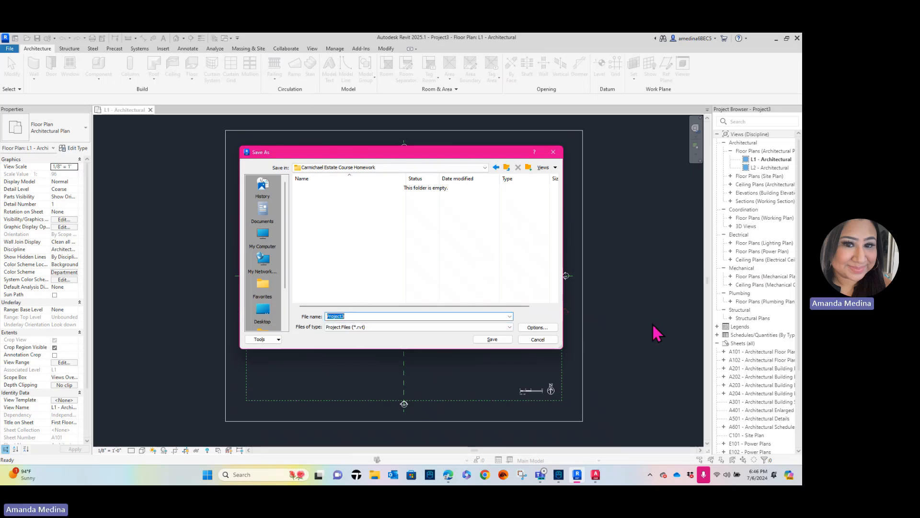
{"action": "type", "text": "Carmichael Base"}
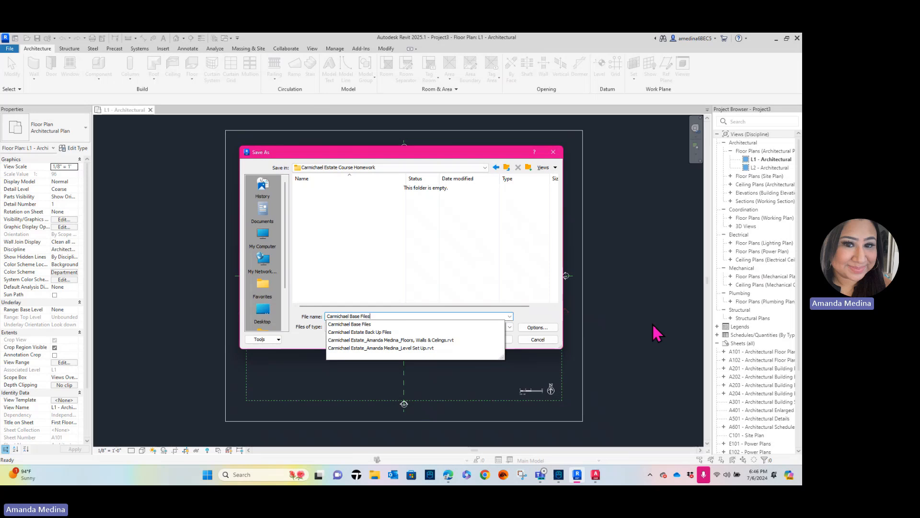
{"action": "key", "text": "BackSpace"}
{"action": "type", "text": "E"}
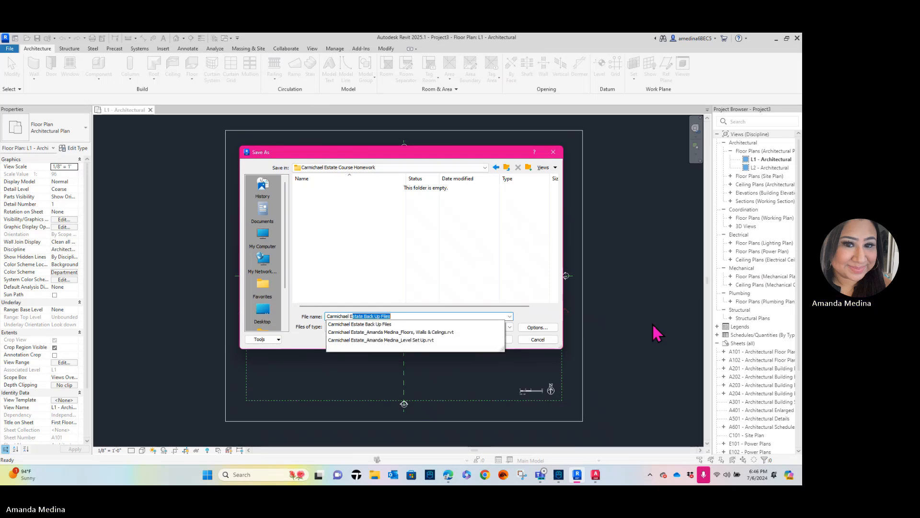
{"action": "type", "text": "state_Am"}
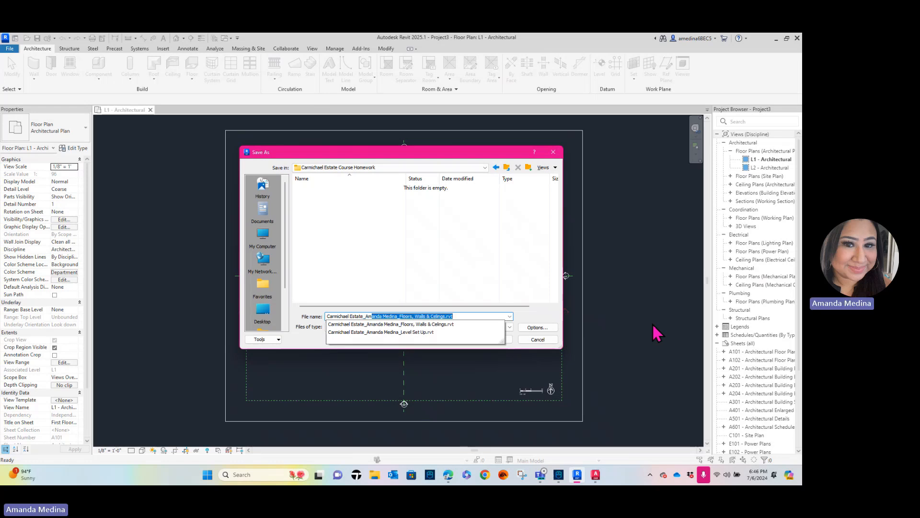
{"action": "type", "text": "anda"}
{"action": "key", "text": "Down"}
{"action": "key", "text": "Down"}
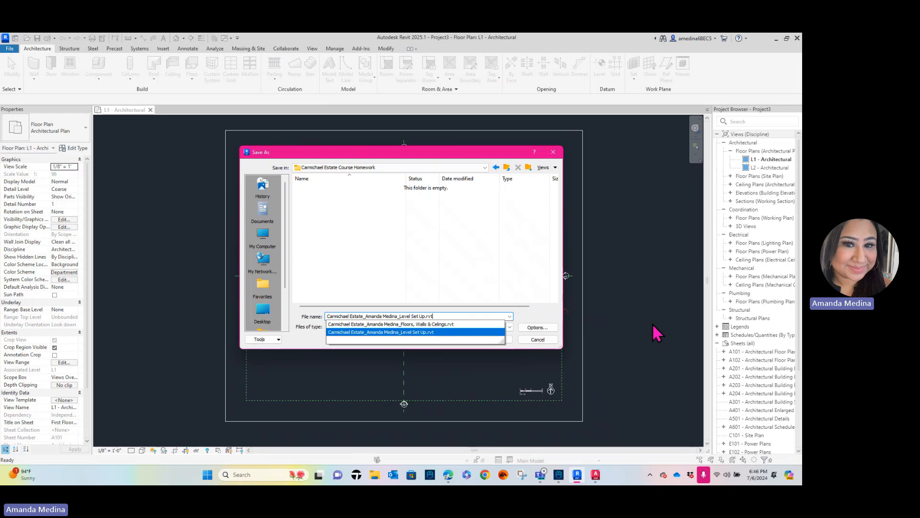
{"action": "key", "text": "Return"}
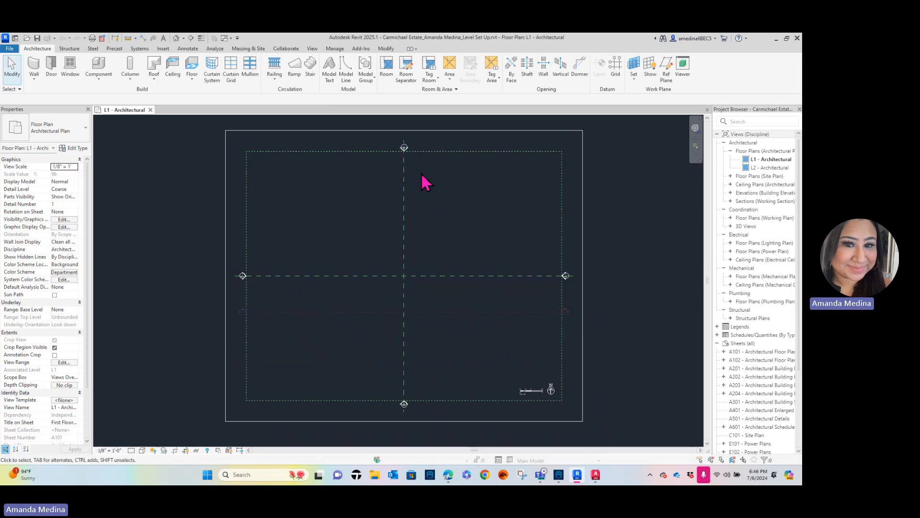
Step: Check the Carmichael Estate Course Homework folder in File Explorer for the saved project file, and return to Revit
{"action": "left_click", "coordinate": [378, 480]}
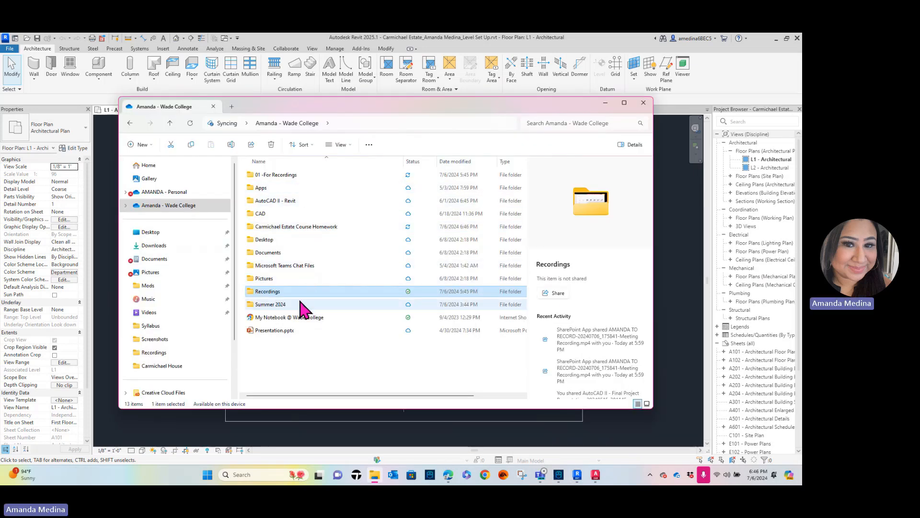
{"action": "double_click", "coordinate": [336, 227]}
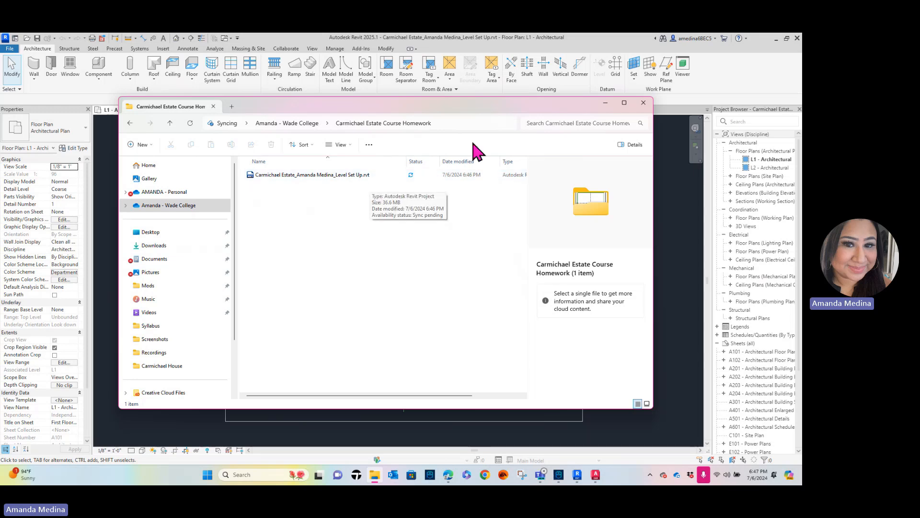
{"action": "left_click", "coordinate": [585, 63]}
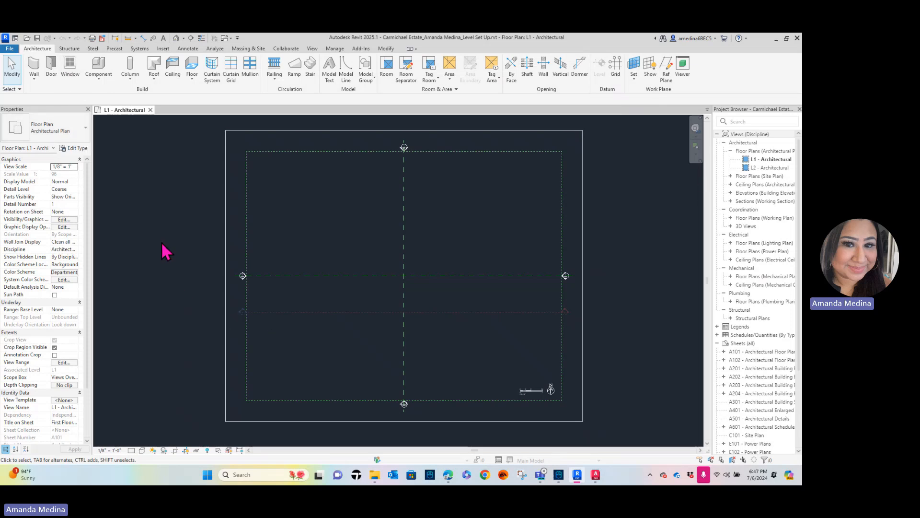
Step: Save the project twice, checking the Carmichael Estate Course Homework folder for backup files after each save, and return to Revit
{"action": "left_click", "coordinate": [39, 41]}
{"action": "left_click", "coordinate": [377, 476]}
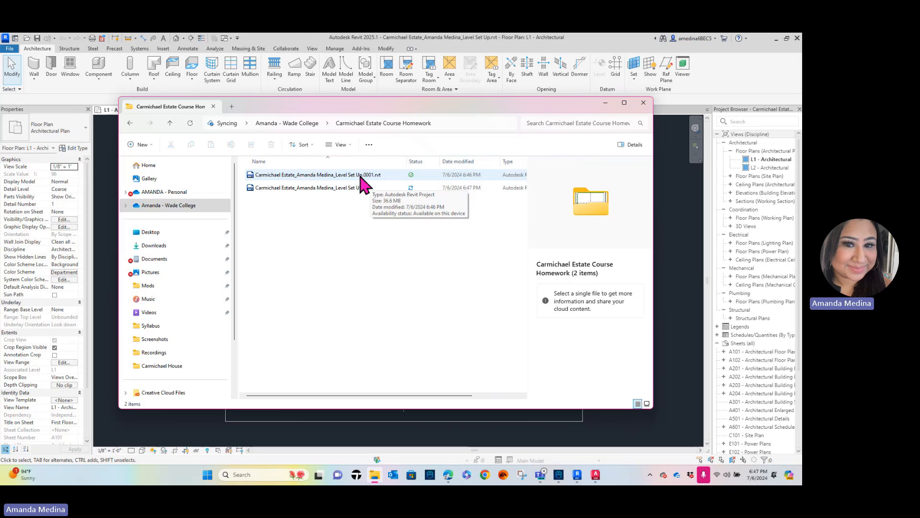
{"action": "left_click", "coordinate": [605, 103]}
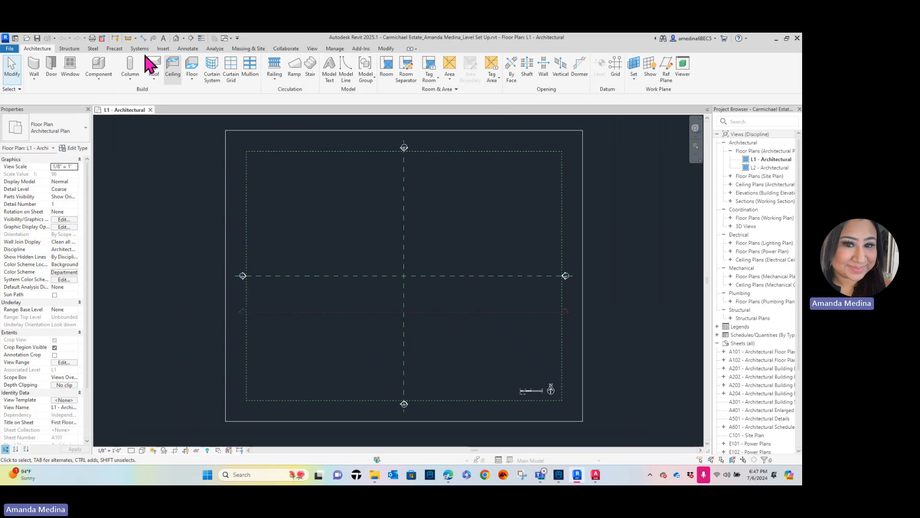
{"action": "left_click", "coordinate": [37, 40]}
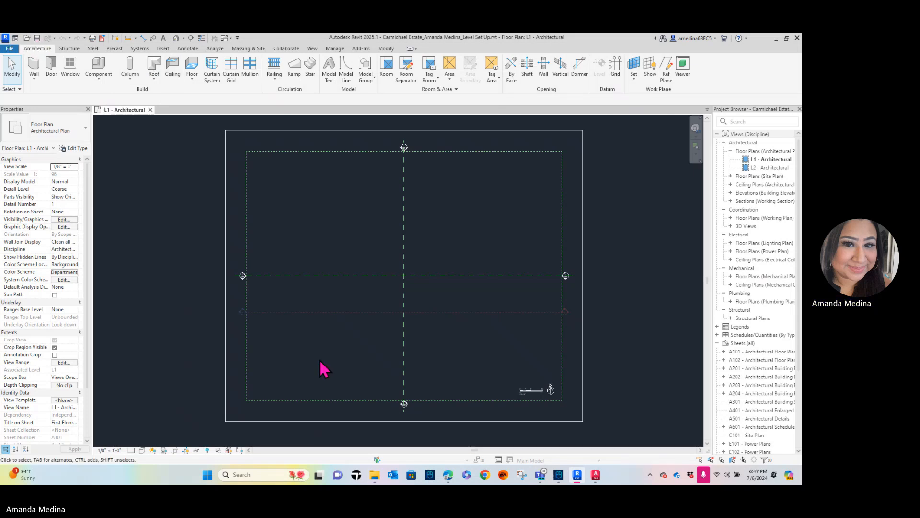
{"action": "left_click", "coordinate": [375, 474]}
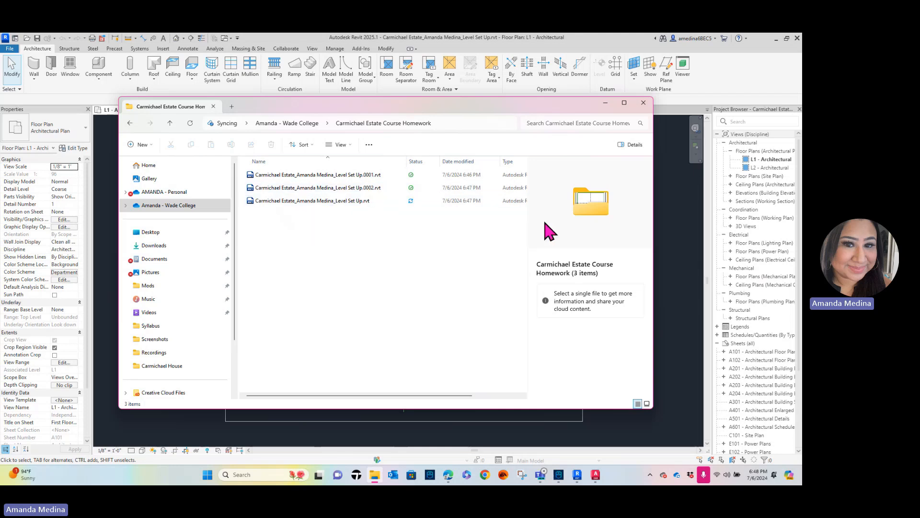
{"action": "left_click", "coordinate": [686, 227]}
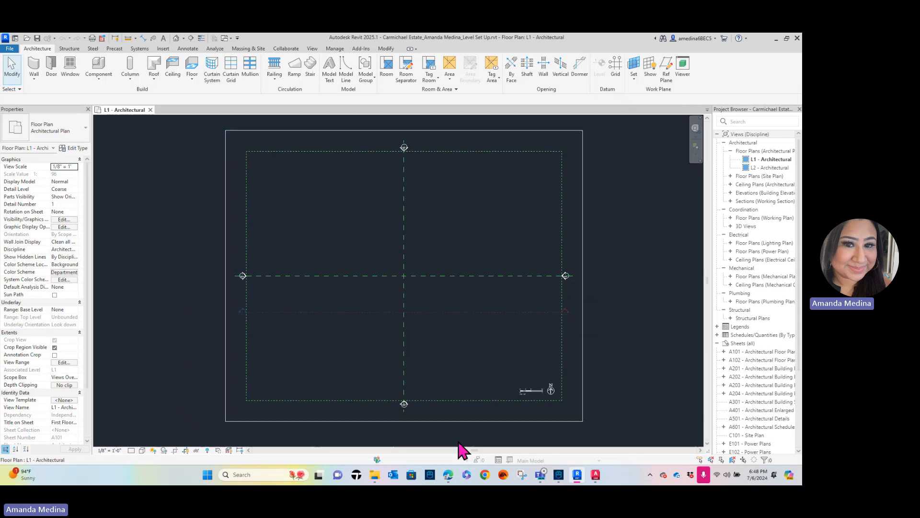
Step: Examine the elevation markers around the L1 architectural floor plan, looking closely at the south marker for sheet A202
{"action": "scroll", "coordinate": [390, 410], "scroll_direction": "up", "scroll_amount": 1}
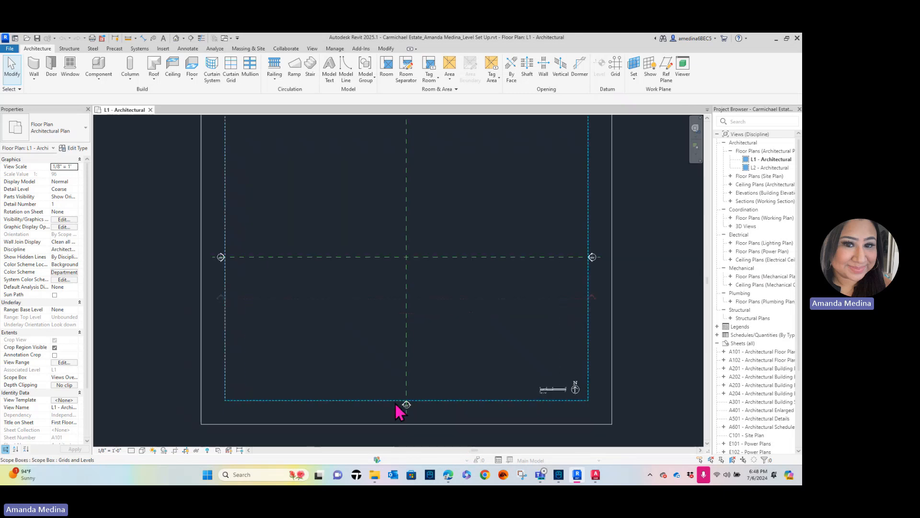
{"action": "scroll", "coordinate": [438, 393], "scroll_direction": "down", "scroll_amount": 2}
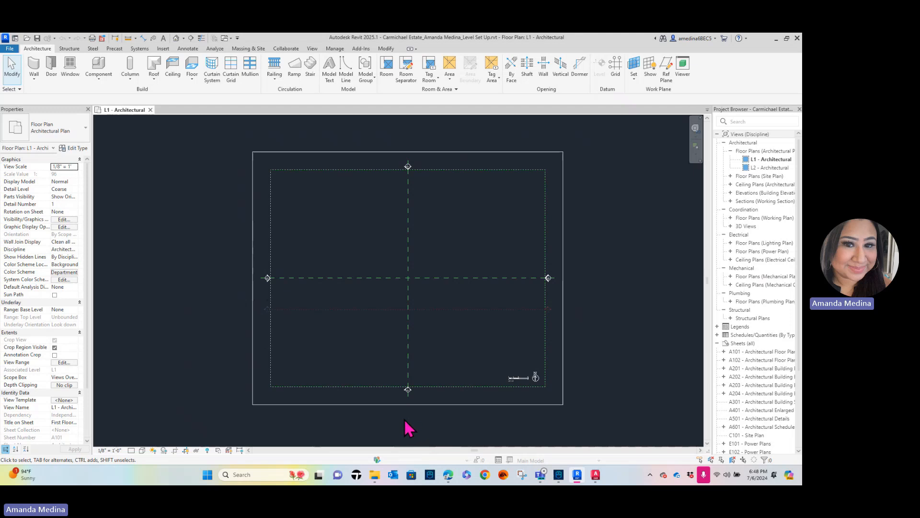
{"action": "scroll", "coordinate": [404, 419], "scroll_direction": "up", "scroll_amount": 6}
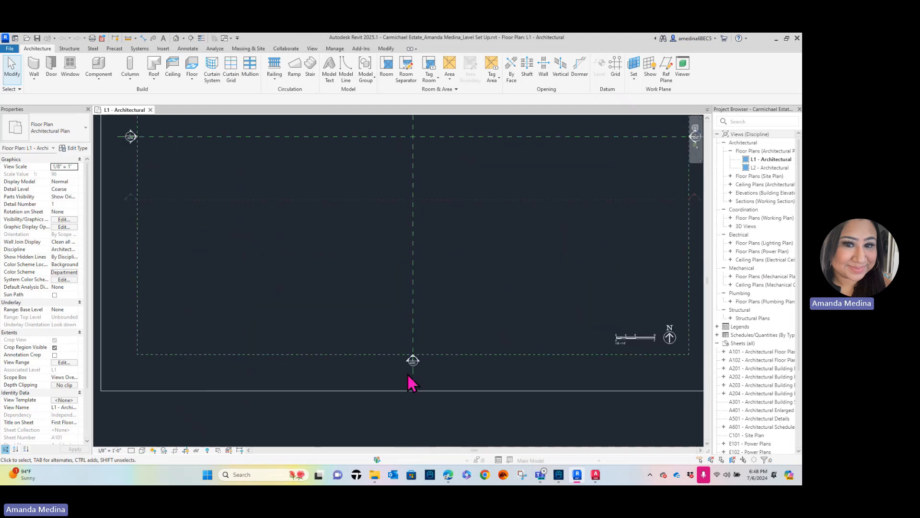
{"action": "scroll", "coordinate": [453, 368], "scroll_direction": "up", "scroll_amount": 5}
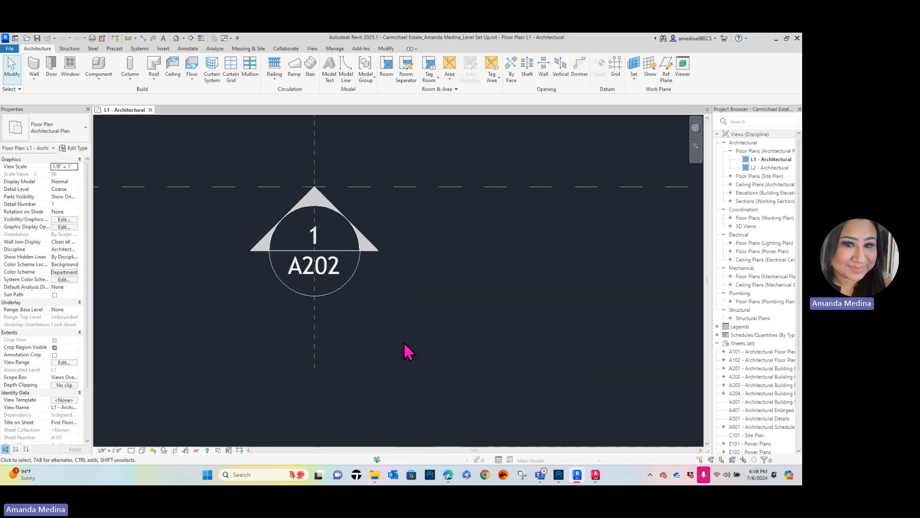
{"action": "middle_click_drag", "start_coordinate": [442, 211], "coordinate": [503, 269]}
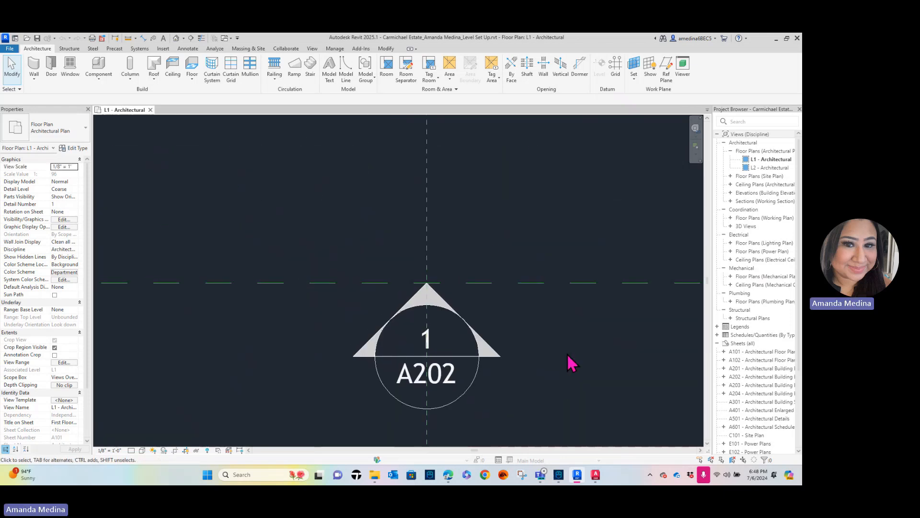
{"action": "scroll", "coordinate": [492, 297], "scroll_direction": "down", "scroll_amount": 5}
{"action": "scroll", "coordinate": [493, 317], "scroll_direction": "down", "scroll_amount": 4}
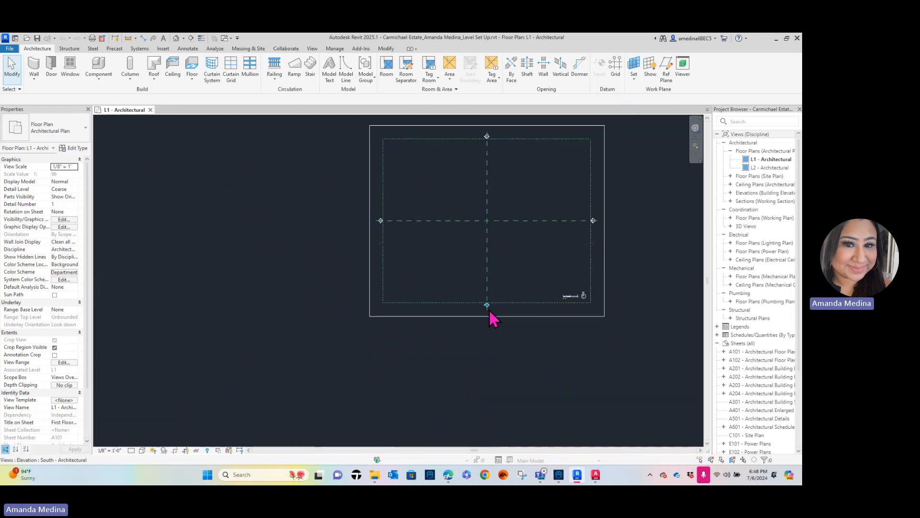
{"action": "scroll", "coordinate": [494, 318], "scroll_direction": "up", "scroll_amount": 6}
{"action": "scroll", "coordinate": [493, 317], "scroll_direction": "up", "scroll_amount": 2}
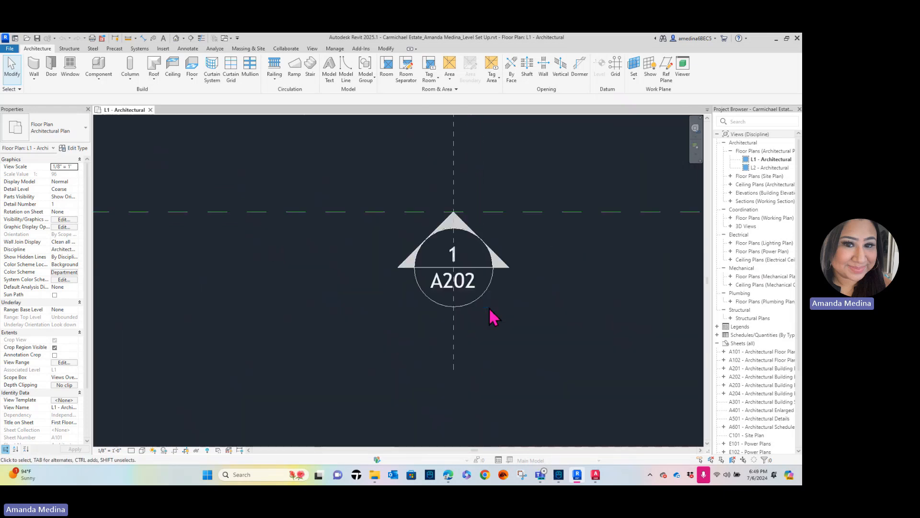
{"action": "scroll", "coordinate": [494, 317], "scroll_direction": "down", "scroll_amount": 4}
{"action": "scroll", "coordinate": [494, 316], "scroll_direction": "down", "scroll_amount": 3}
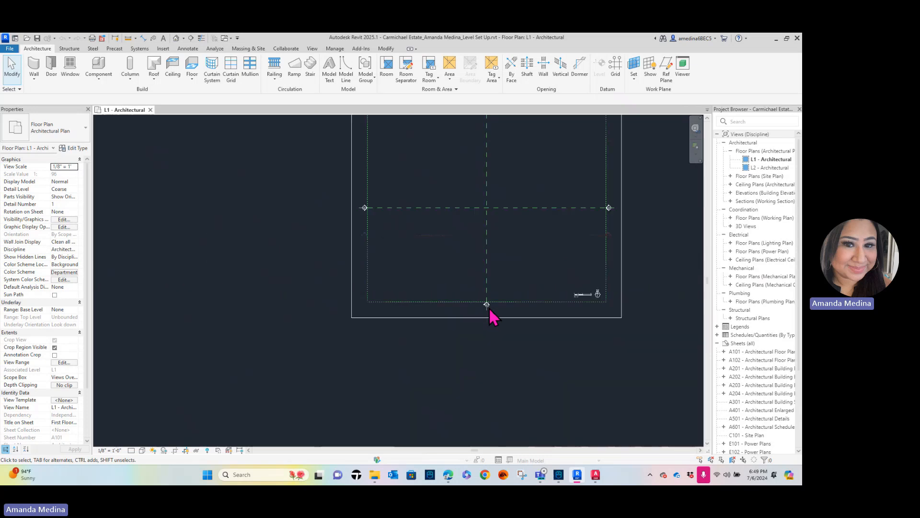
{"action": "scroll", "coordinate": [514, 212], "scroll_direction": "down", "scroll_amount": 2}
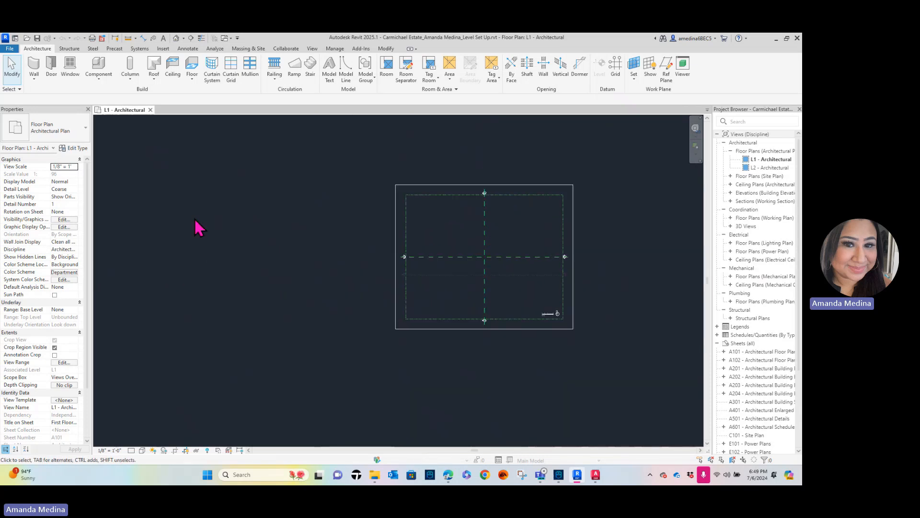
{"action": "mouse_move", "coordinate": [528, 246]}
{"action": "middle_mouse_down"}
{"action": "mouse_move", "coordinate": [287, 246]}
{"action": "mouse_move", "coordinate": [421, 232]}
{"action": "mouse_move", "coordinate": [533, 236]}
{"action": "mouse_move", "coordinate": [366, 271]}
{"action": "mouse_move", "coordinate": [314, 365]}
{"action": "mouse_move", "coordinate": [441, 212]}
{"action": "mouse_move", "coordinate": [508, 286]}
{"action": "mouse_move", "coordinate": [539, 240]}
{"action": "middle_mouse_up"}
{"action": "middle_click_drag", "start_coordinate": [507, 290], "coordinate": [449, 319]}
{"action": "scroll", "coordinate": [457, 297], "scroll_direction": "up", "scroll_amount": 1}
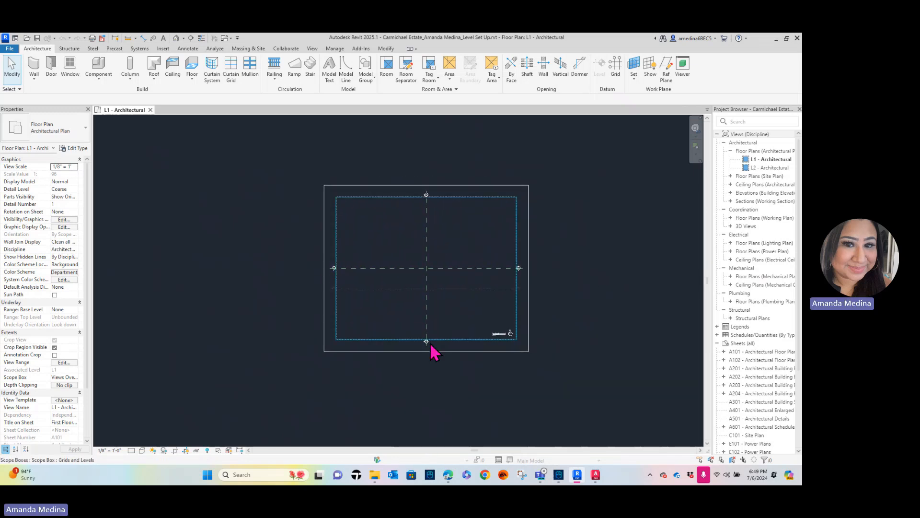
Step: Open the South architectural elevation view from its marker in the L1 floor plan
{"action": "scroll", "coordinate": [433, 353], "scroll_direction": "up", "scroll_amount": 4}
{"action": "scroll", "coordinate": [426, 362], "scroll_direction": "up", "scroll_amount": 2}
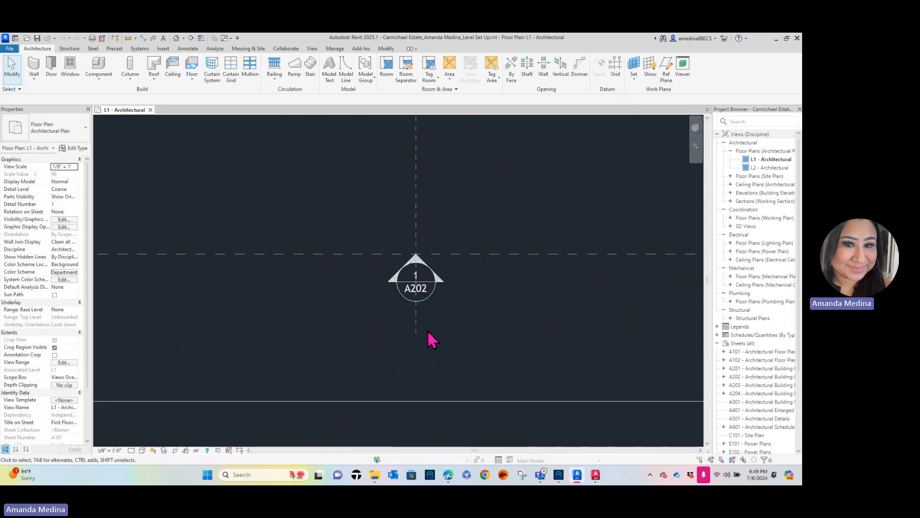
{"action": "left_click", "coordinate": [425, 273]}
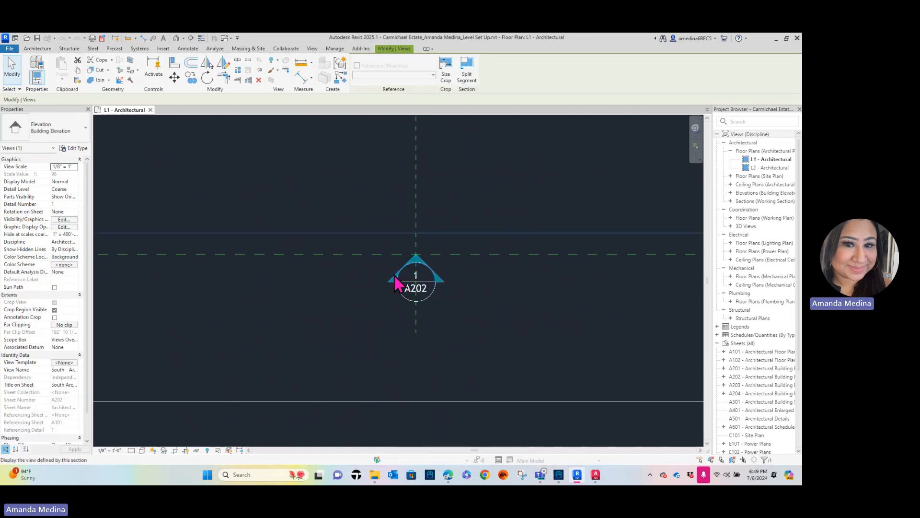
{"action": "right_click", "coordinate": [420, 264]}
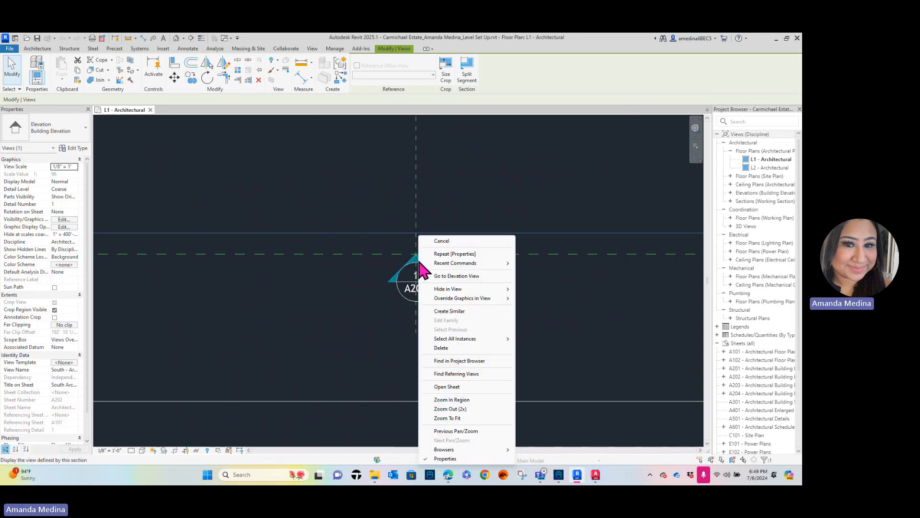
{"action": "left_click", "coordinate": [488, 277]}
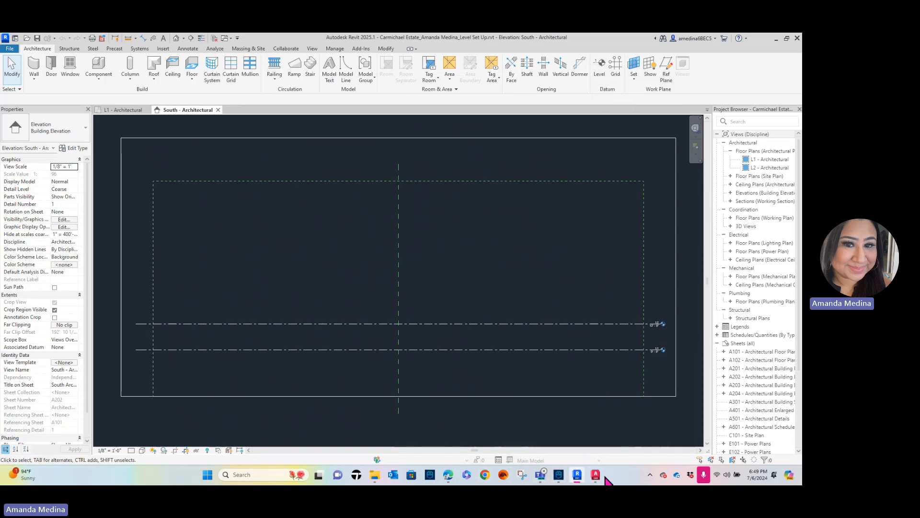
Step: Switch to AutoCAD, examine the level names and heights in the Carmichael Estate elevation drawing, and return to Revit
{"action": "mouse_move", "coordinate": [600, 479]}
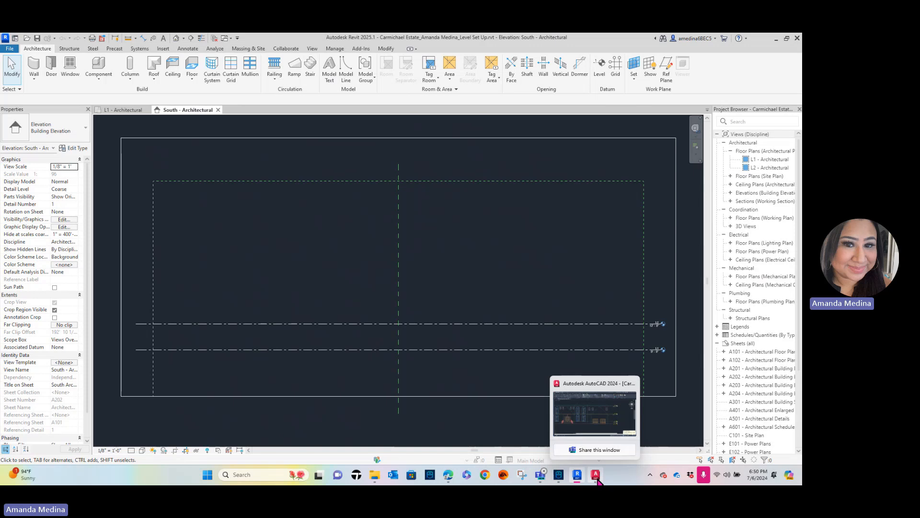
{"action": "left_click", "coordinate": [598, 479]}
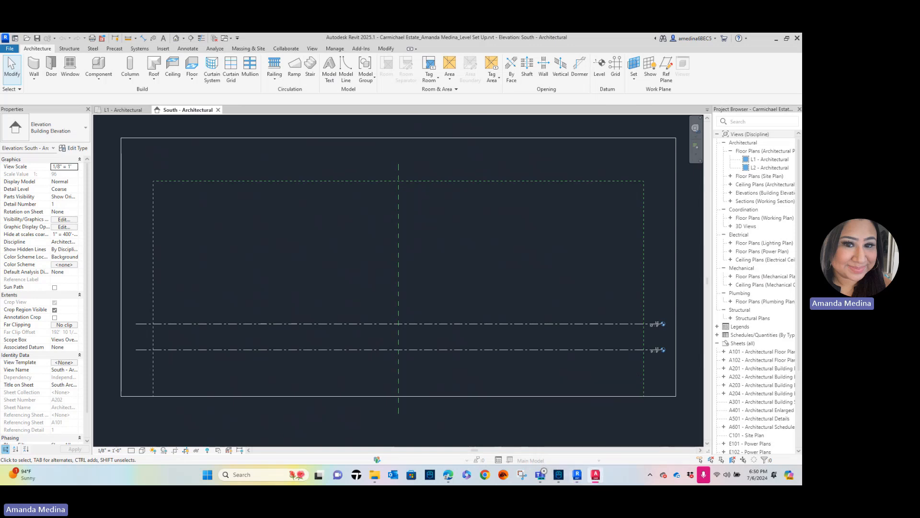
{"action": "left_click_drag", "start_coordinate": [919, 121], "coordinate": [462, 92]}
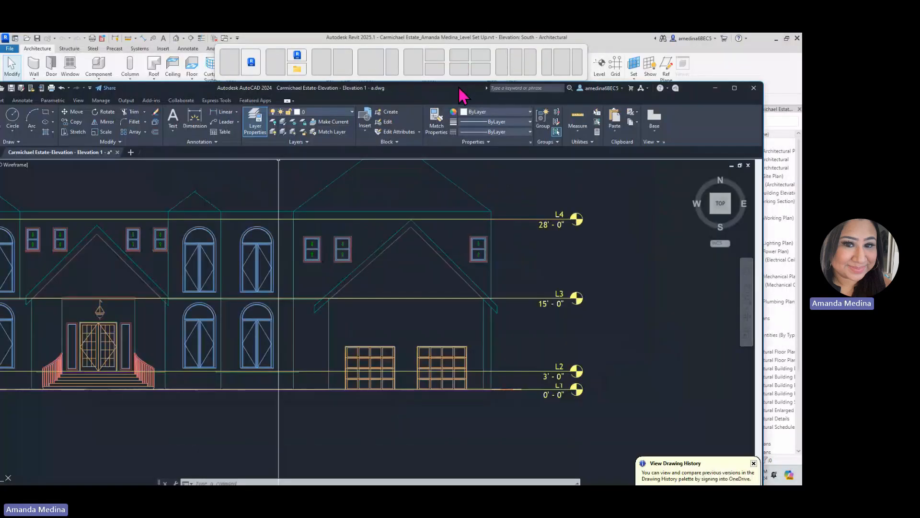
{"action": "left_click", "coordinate": [735, 88]}
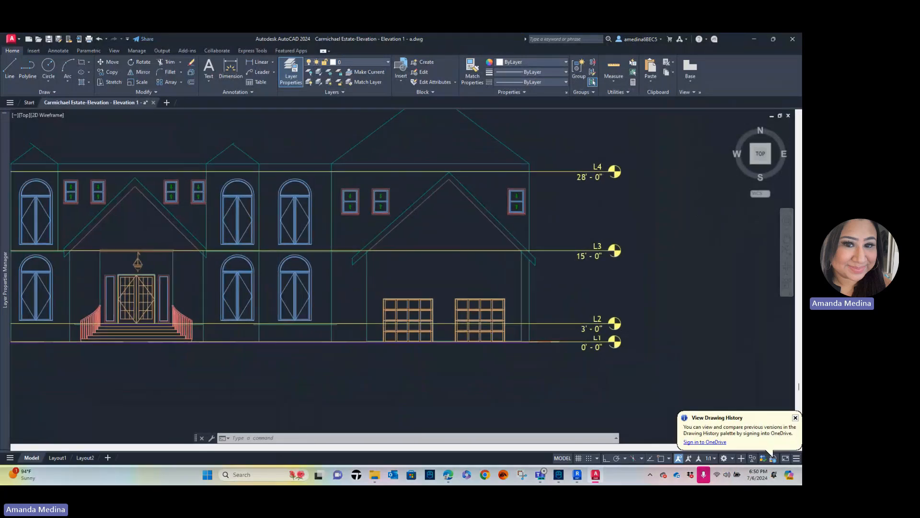
{"action": "scroll", "coordinate": [380, 240], "scroll_direction": "down", "scroll_amount": 2}
{"action": "scroll", "coordinate": [383, 250], "scroll_direction": "up", "scroll_amount": 2}
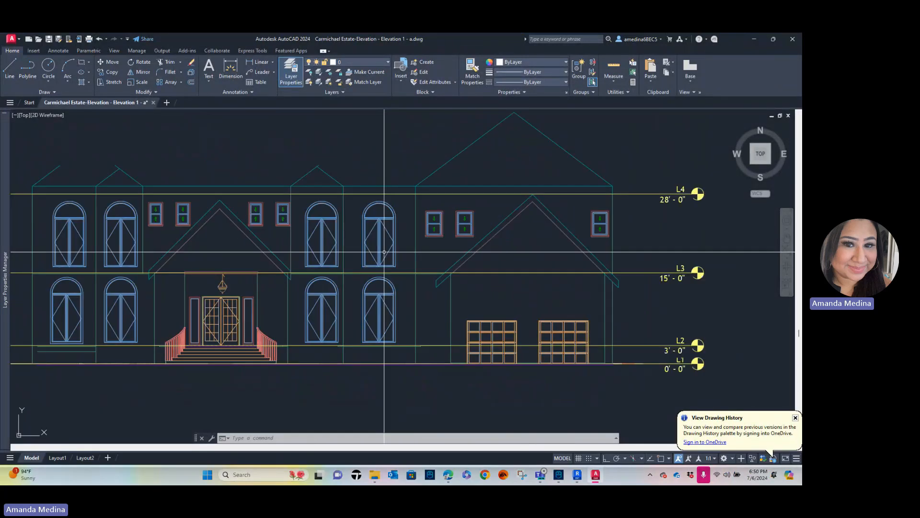
{"action": "middle_click_drag", "start_coordinate": [399, 256], "coordinate": [415, 262]}
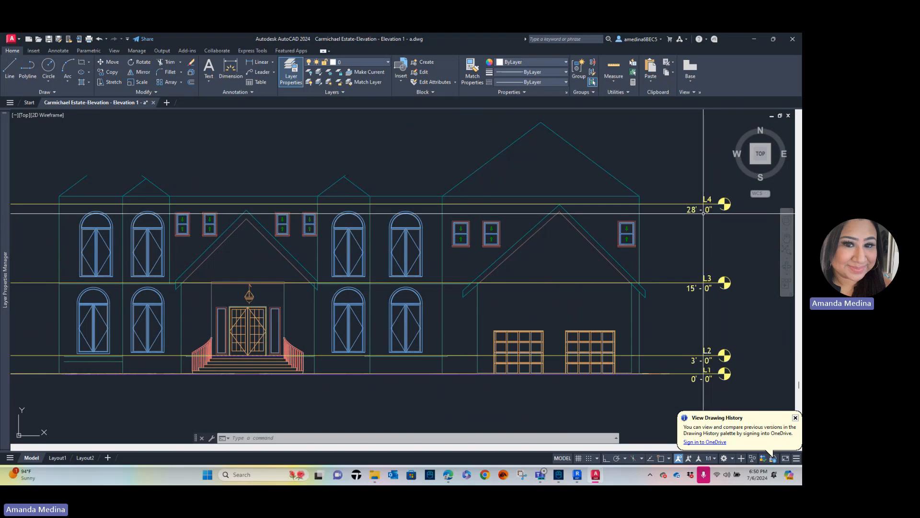
{"action": "left_click_drag", "start_coordinate": [500, 43], "coordinate": [571, 483]}
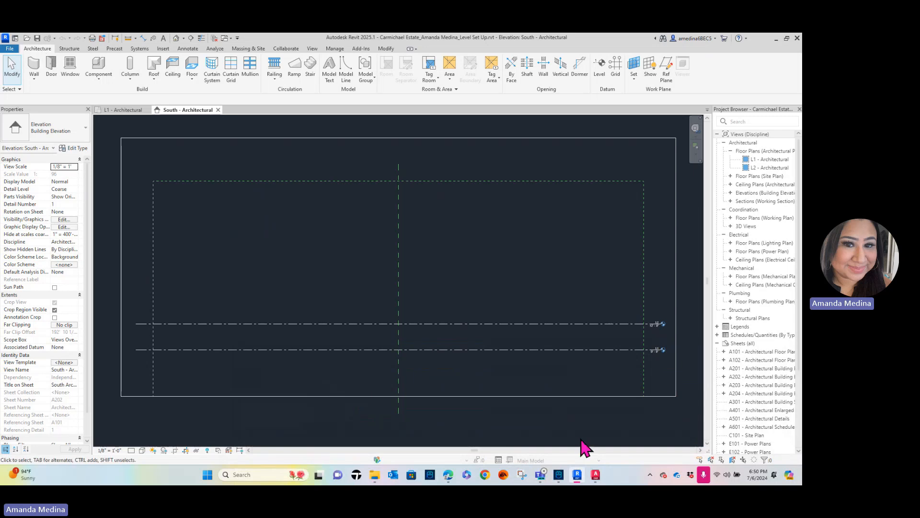
Step: Draw a new level about 12' 6" above L2 in the South elevation, aligning its ends with the existing levels
{"action": "left_click", "coordinate": [600, 73]}
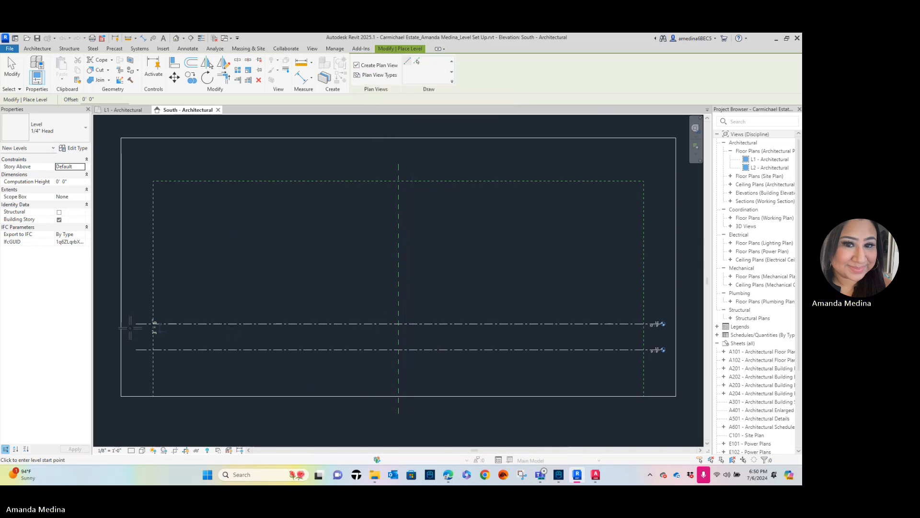
{"action": "scroll", "coordinate": [135, 304], "scroll_direction": "up", "scroll_amount": 2}
{"action": "scroll", "coordinate": [136, 316], "scroll_direction": "up", "scroll_amount": 1}
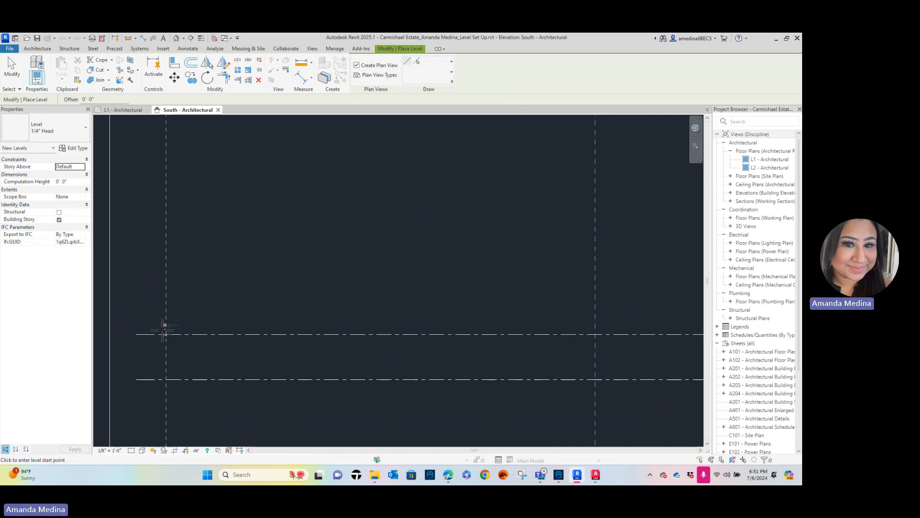
{"action": "middle_click_drag", "start_coordinate": [164, 305], "coordinate": [200, 313]}
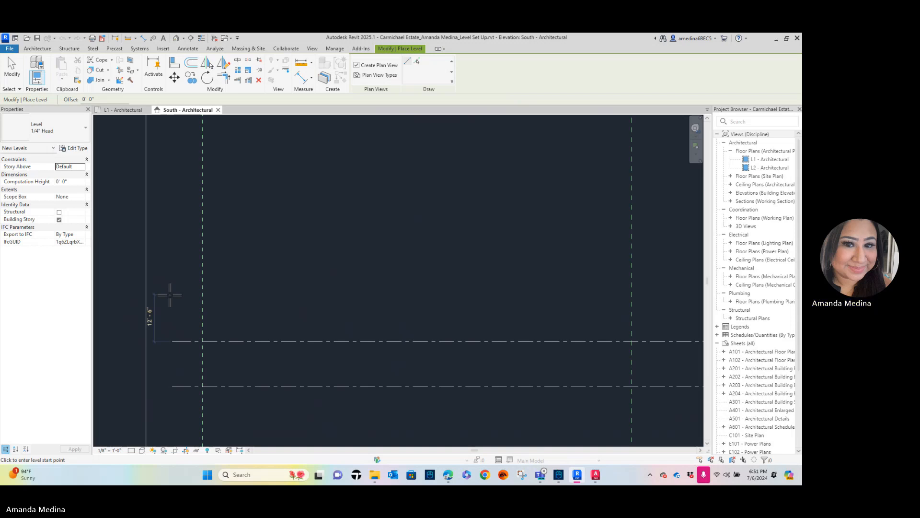
{"action": "left_click", "coordinate": [170, 294]}
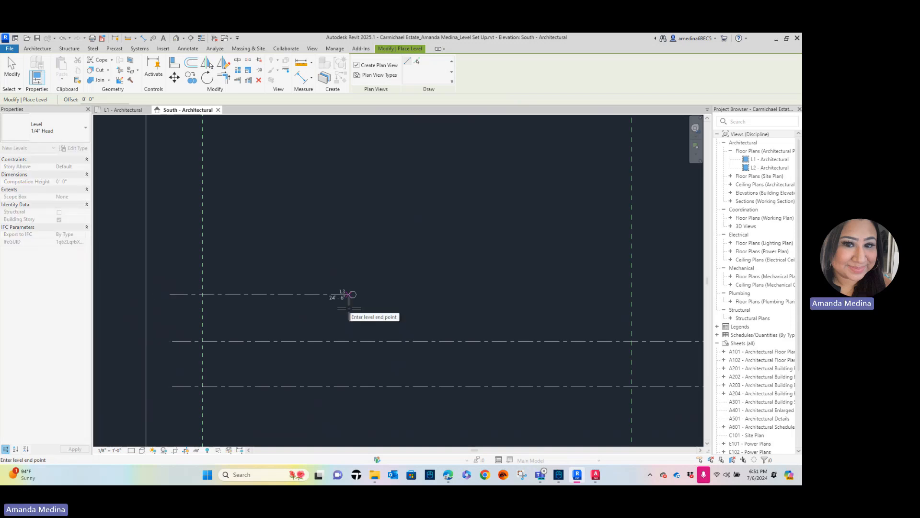
{"action": "scroll", "coordinate": [496, 309], "scroll_direction": "down", "scroll_amount": 1}
{"action": "middle_click_drag", "start_coordinate": [496, 309], "coordinate": [225, 328]}
{"action": "middle_click_drag", "start_coordinate": [610, 327], "coordinate": [458, 331]}
{"action": "scroll", "coordinate": [486, 312], "scroll_direction": "up", "scroll_amount": 4}
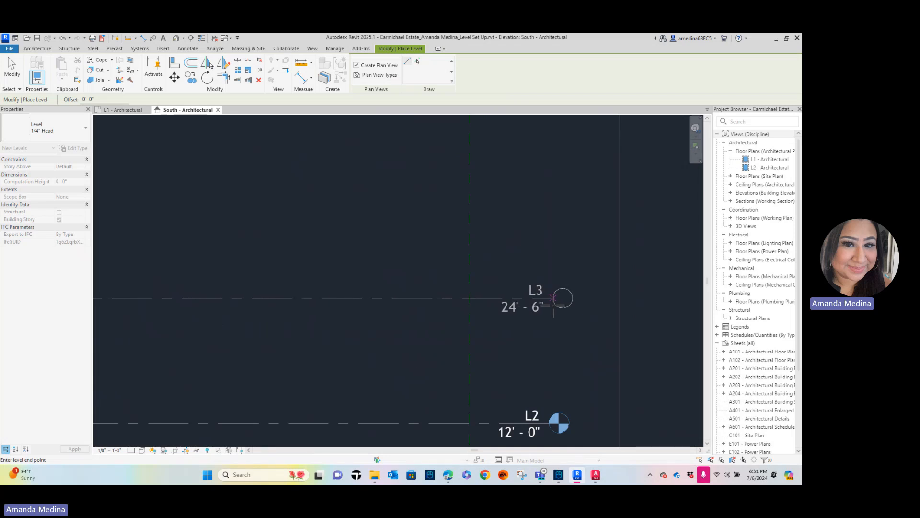
{"action": "left_click", "coordinate": [553, 298]}
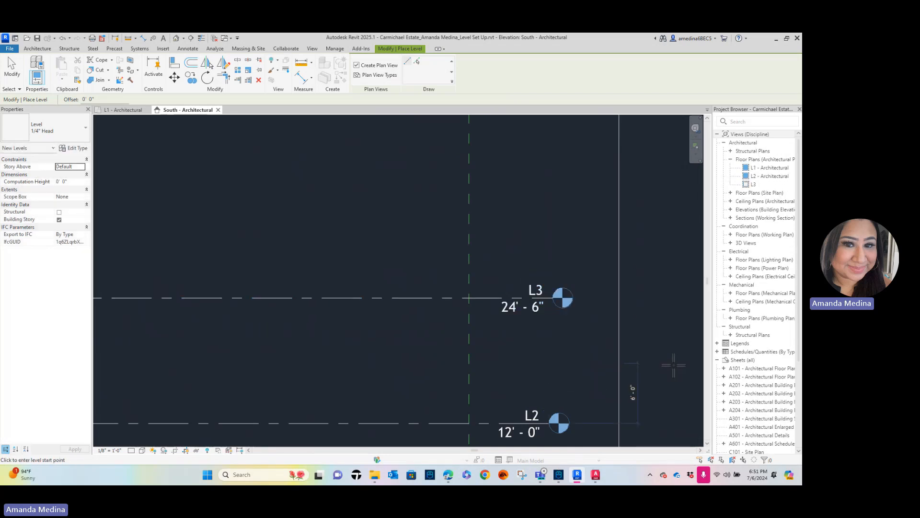
{"action": "key", "text": "Escape"}
{"action": "key", "text": "Escape"}
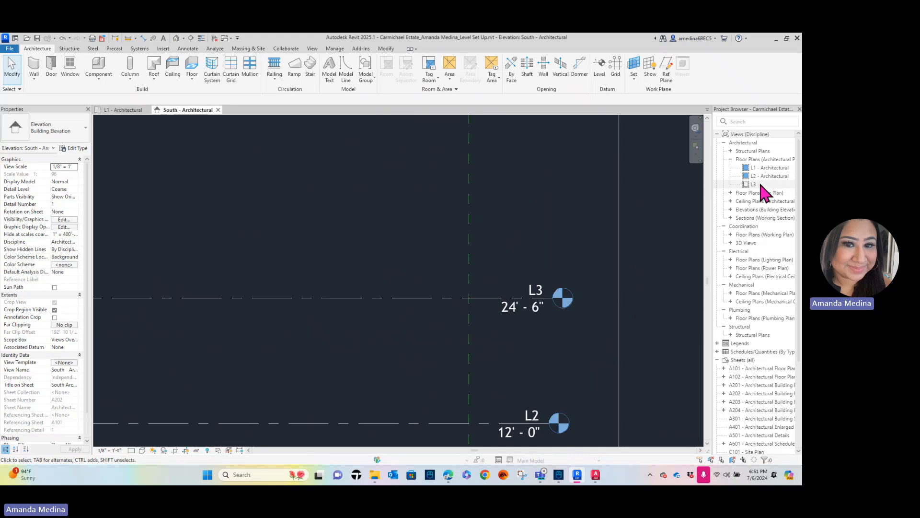
Step: Rename the new L3 floor plan view to "L3 - Architectural" and decline renaming the corresponding level and views
{"action": "scroll", "coordinate": [331, 316], "scroll_direction": "down", "scroll_amount": 3}
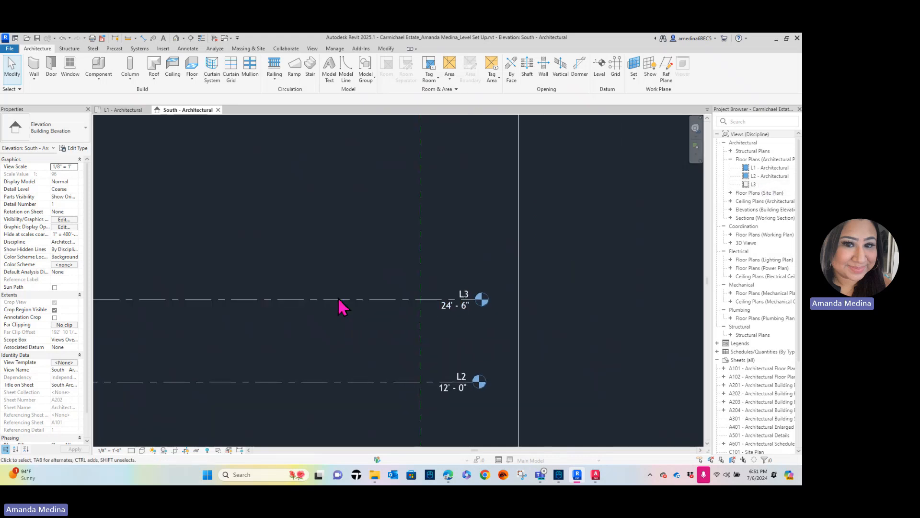
{"action": "left_click", "coordinate": [755, 185]}
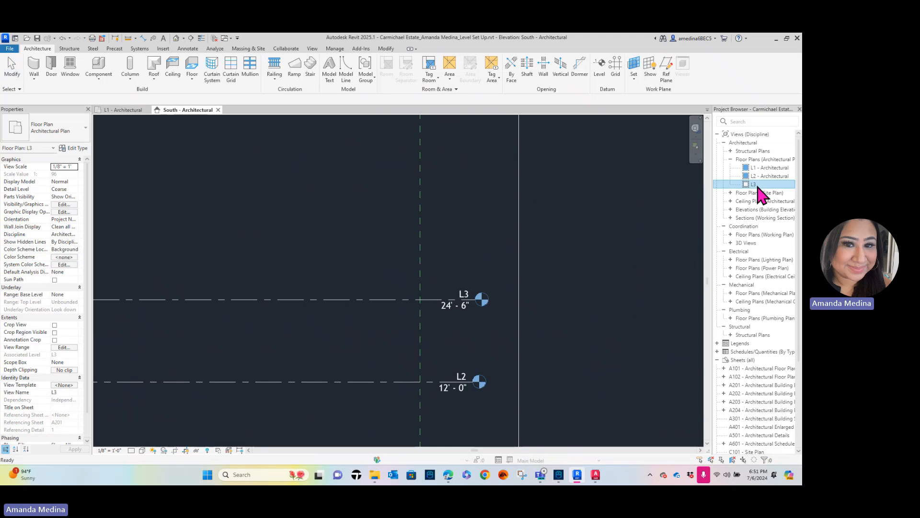
{"action": "right_click", "coordinate": [760, 195]}
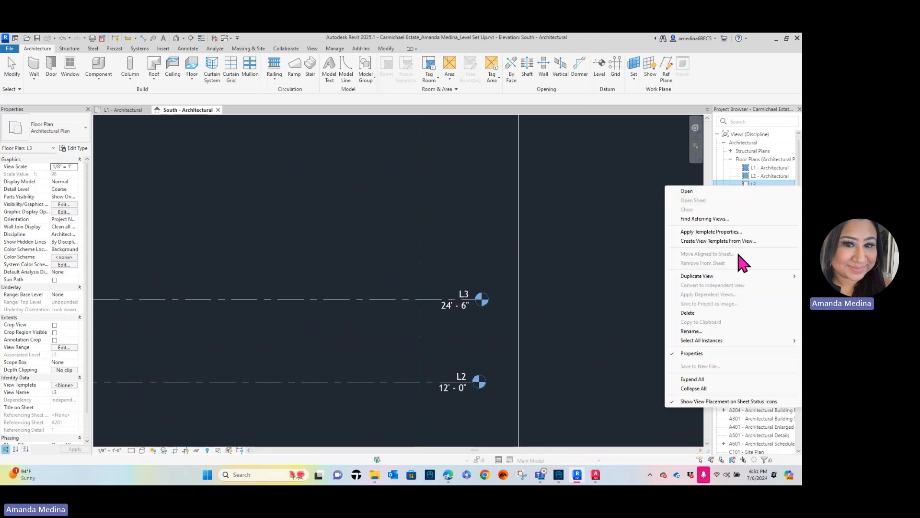
{"action": "left_click", "coordinate": [704, 332]}
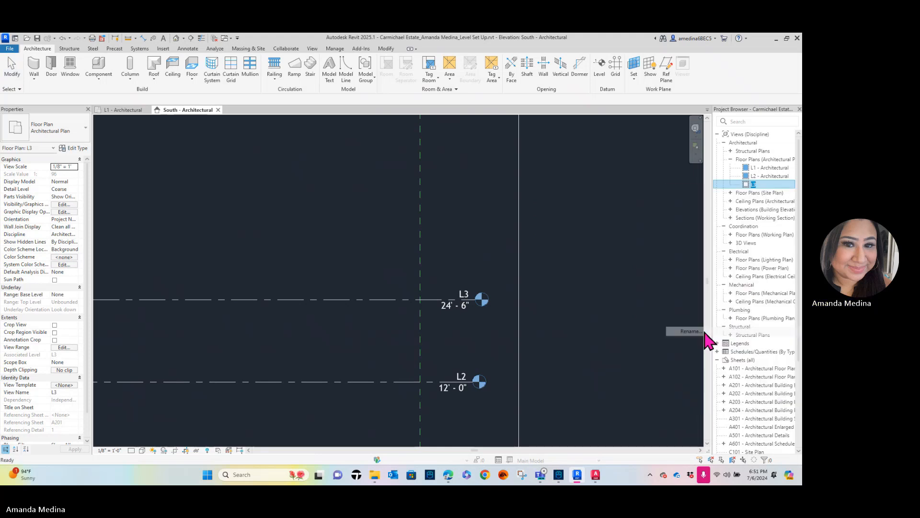
{"action": "left_click", "coordinate": [763, 185]}
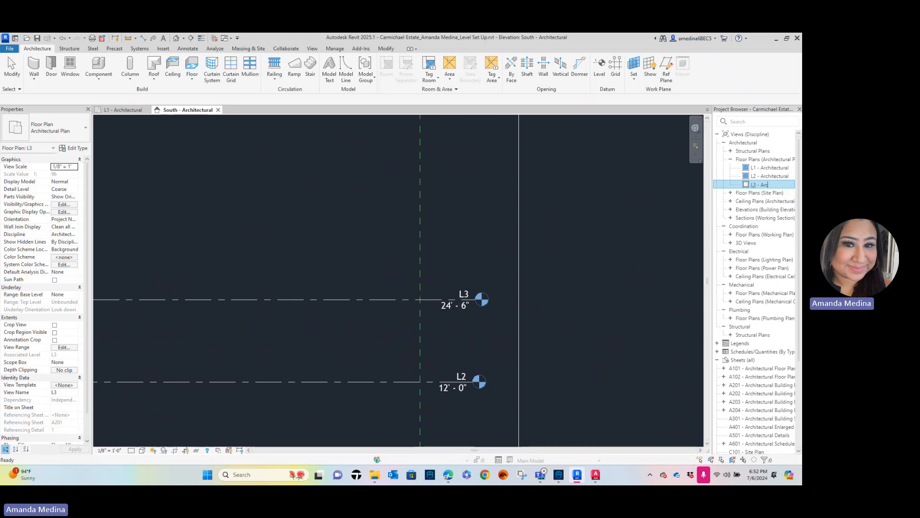
{"action": "type", "text": "rchitectural"}
{"action": "key", "text": "Return"}
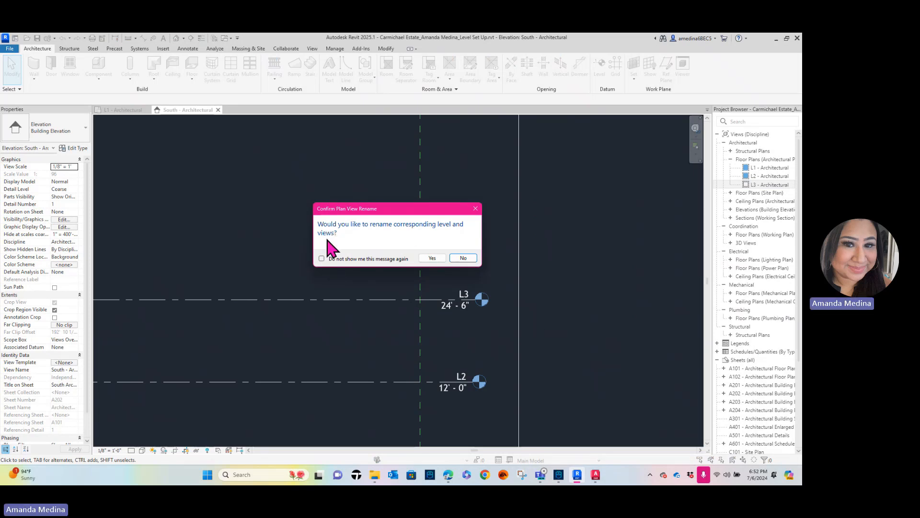
{"action": "left_click", "coordinate": [463, 259]}
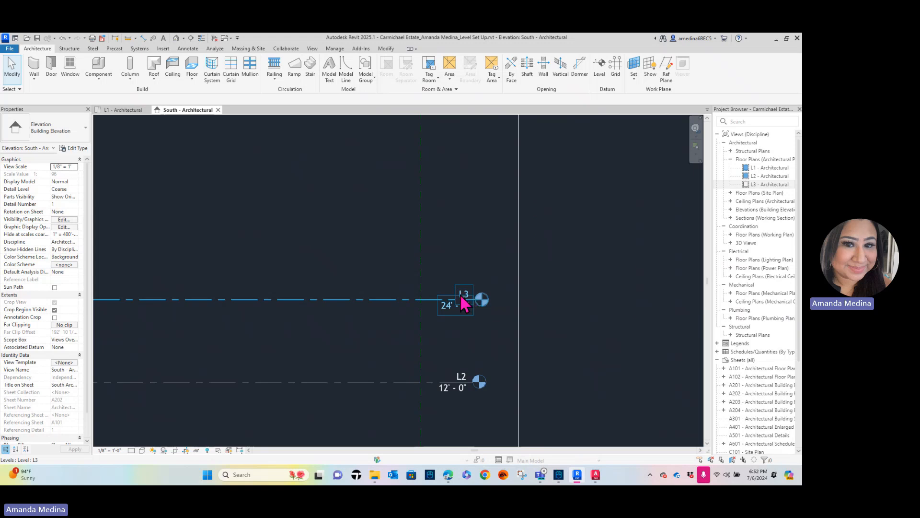
Step: Draw a fourth level about 11' above L3 in the South elevation, spanning roughly the same width as the existing levels
{"action": "scroll", "coordinate": [526, 346], "scroll_direction": "down", "scroll_amount": 1}
{"action": "middle_click_drag", "start_coordinate": [527, 346], "coordinate": [572, 294]}
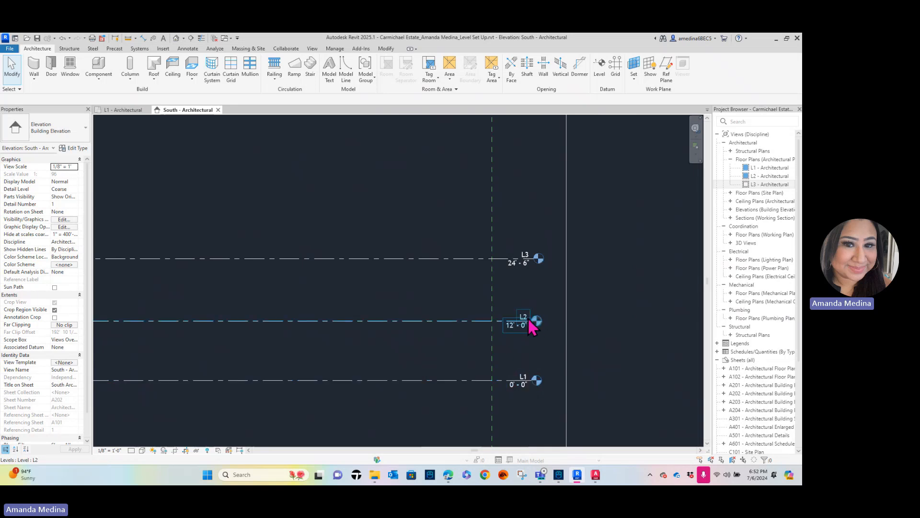
{"action": "scroll", "coordinate": [409, 228], "scroll_direction": "down", "scroll_amount": 3}
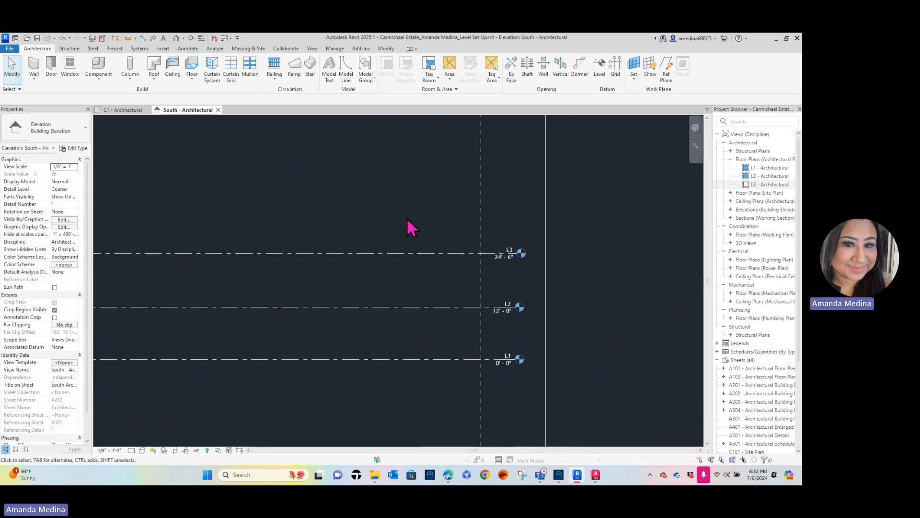
{"action": "middle_click_drag", "start_coordinate": [444, 237], "coordinate": [566, 290]}
{"action": "scroll", "coordinate": [421, 272], "scroll_direction": "down", "scroll_amount": 2}
{"action": "middle_click_drag", "start_coordinate": [422, 271], "coordinate": [517, 293]}
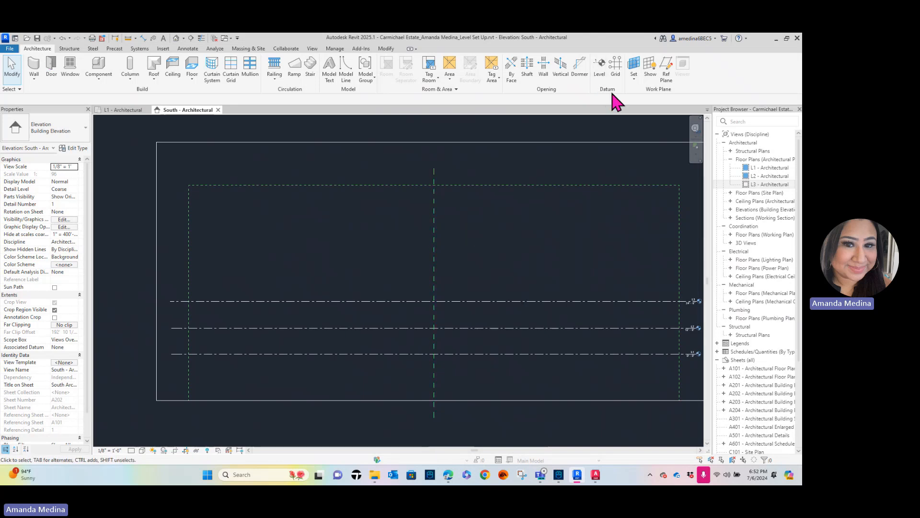
{"action": "left_click", "coordinate": [600, 71]}
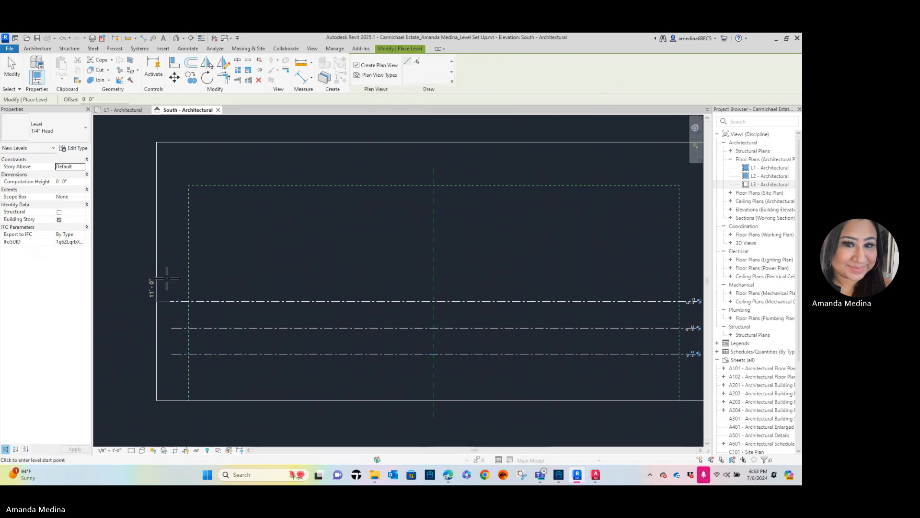
{"action": "left_click", "coordinate": [167, 277]}
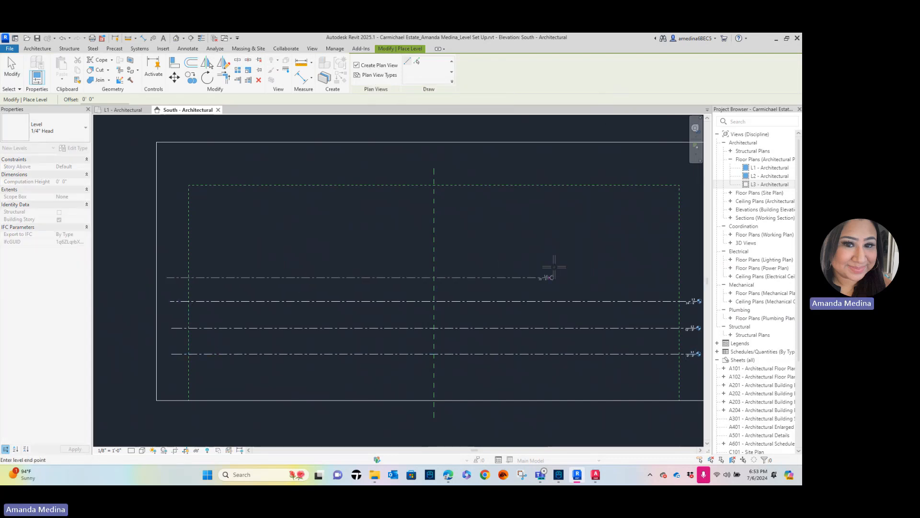
{"action": "scroll", "coordinate": [522, 295], "scroll_direction": "up", "scroll_amount": 3}
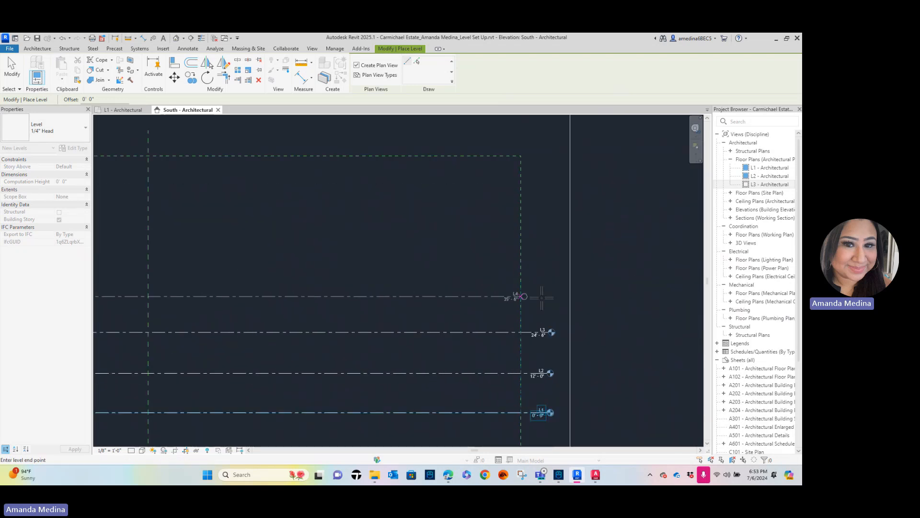
{"action": "left_click", "coordinate": [549, 300]}
{"action": "scroll", "coordinate": [550, 299], "scroll_direction": "up", "scroll_amount": 1}
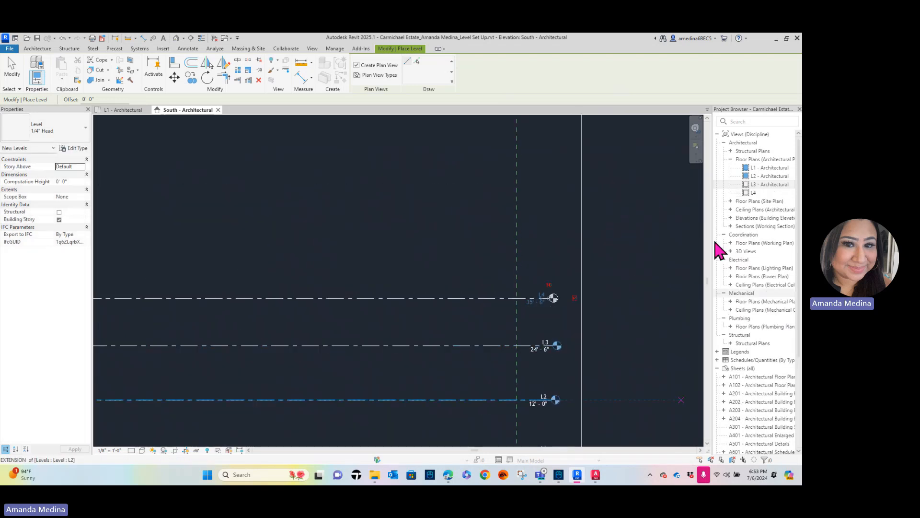
{"action": "key", "text": "Escape"}
{"action": "key", "text": "Escape"}
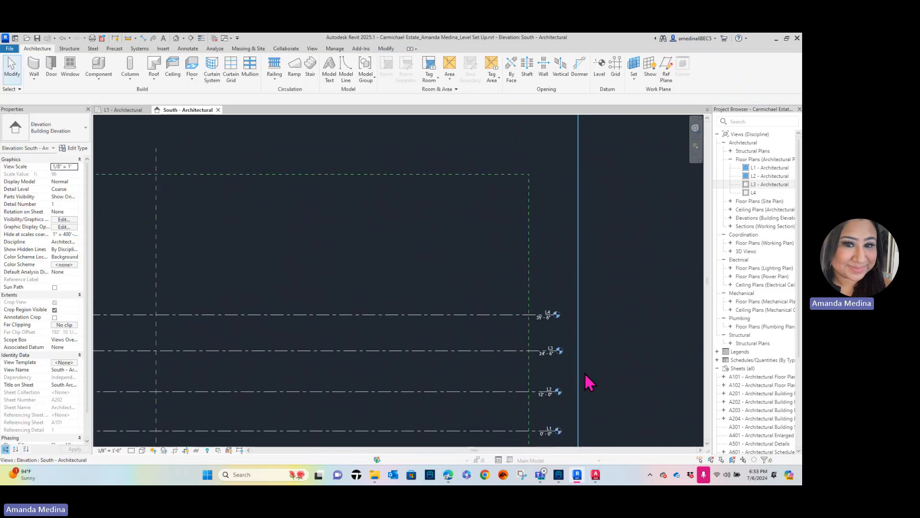
{"action": "scroll", "coordinate": [624, 379], "scroll_direction": "down", "scroll_amount": 3}
{"action": "middle_click_drag", "start_coordinate": [637, 378], "coordinate": [630, 344]}
{"action": "scroll", "coordinate": [618, 352], "scroll_direction": "up", "scroll_amount": 2}
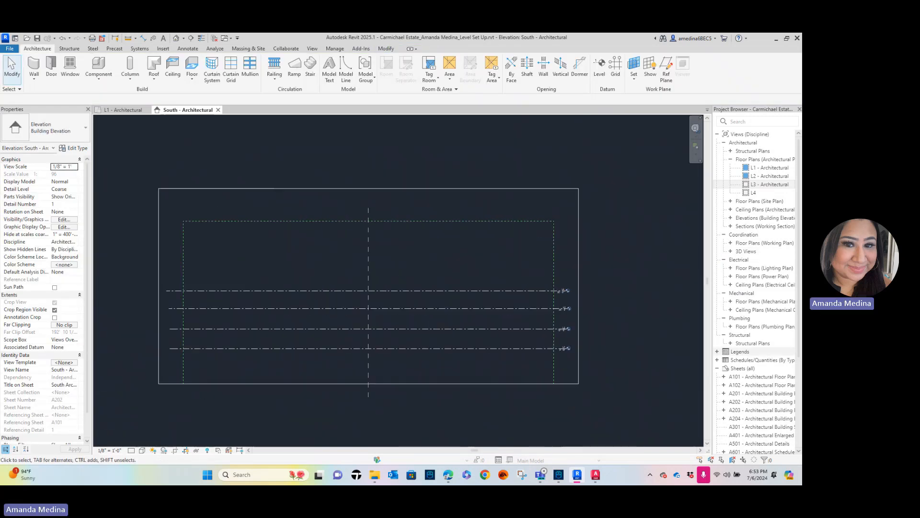
Step: Switch to AutoCAD, examine the level heights L1 to L4 in the elevation drawing, and move its window off the Revit view
{"action": "left_click", "coordinate": [595, 475]}
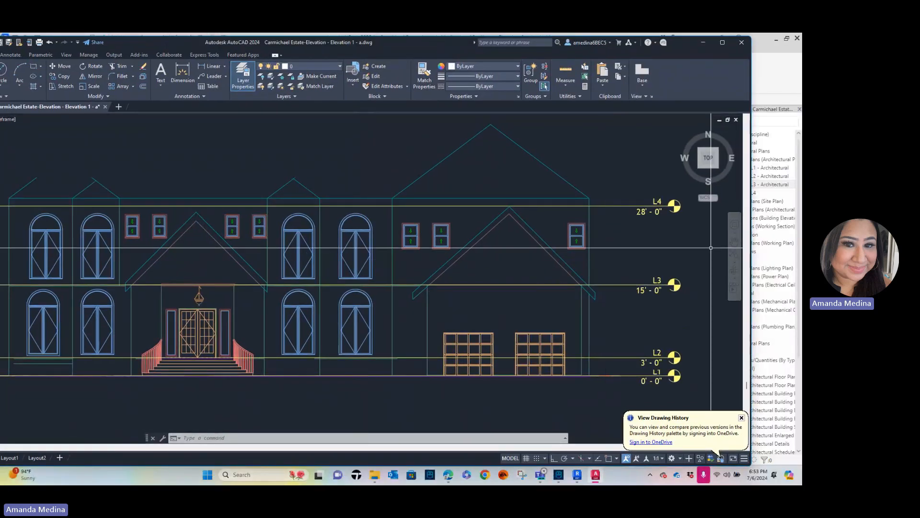
{"action": "scroll", "coordinate": [648, 377], "scroll_direction": "up", "scroll_amount": 4}
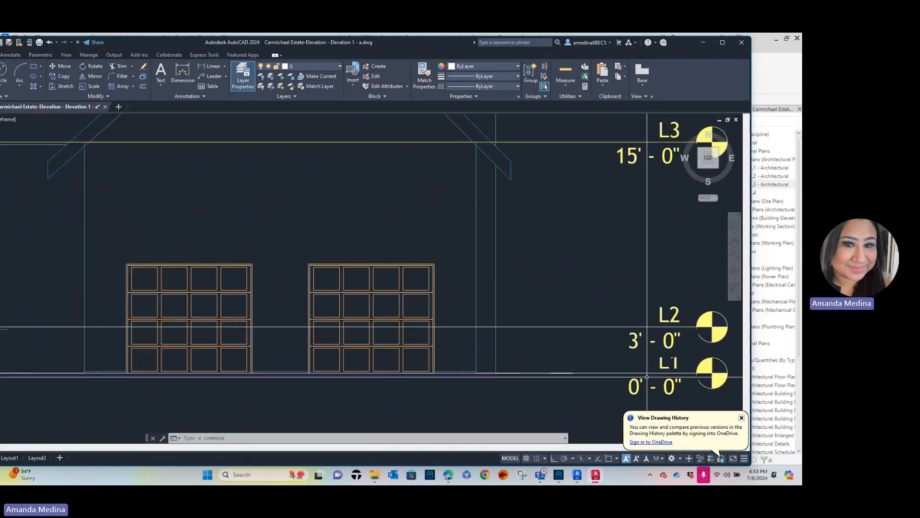
{"action": "scroll", "coordinate": [647, 377], "scroll_direction": "up", "scroll_amount": 2}
{"action": "scroll", "coordinate": [645, 226], "scroll_direction": "down", "scroll_amount": 6}
{"action": "middle_click_drag", "start_coordinate": [647, 228], "coordinate": [543, 312]}
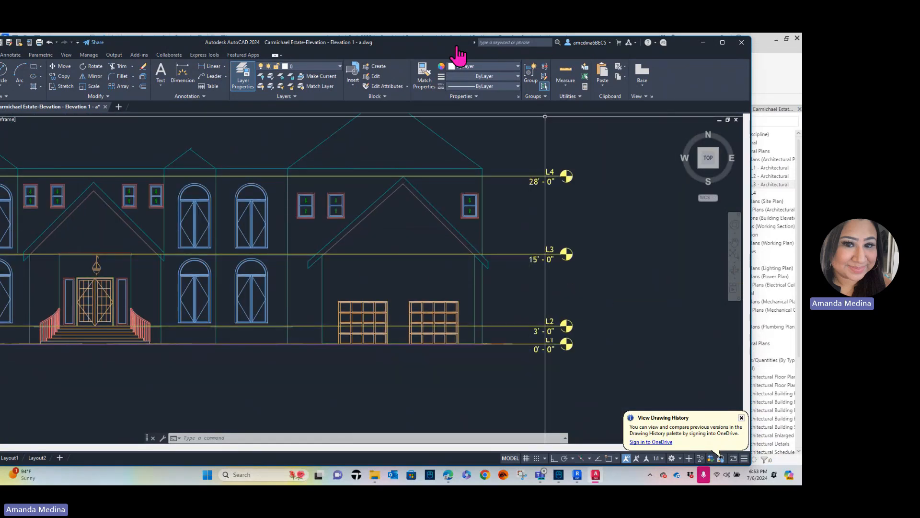
{"action": "left_click_drag", "start_coordinate": [469, 46], "coordinate": [802, 213]}
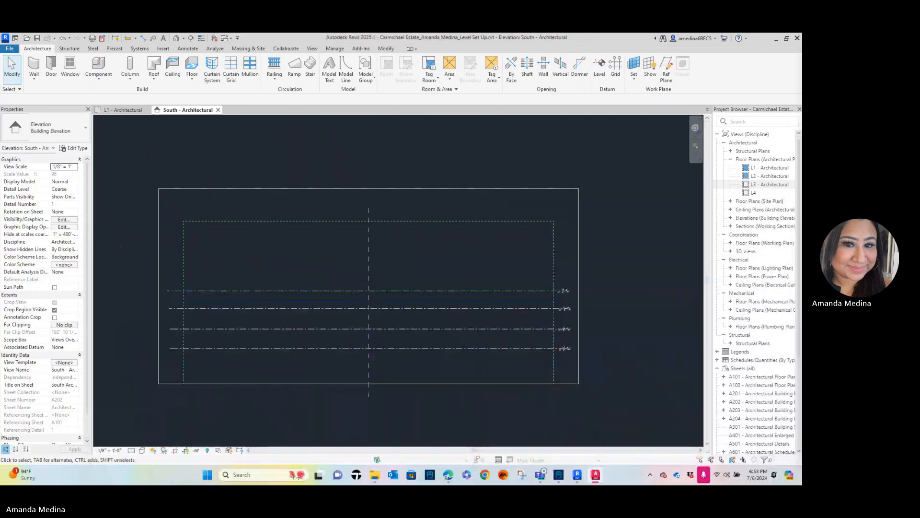
Step: Set the elevation of level L2 to 3' in the South elevation
{"action": "scroll", "coordinate": [590, 369], "scroll_direction": "up", "scroll_amount": 8}
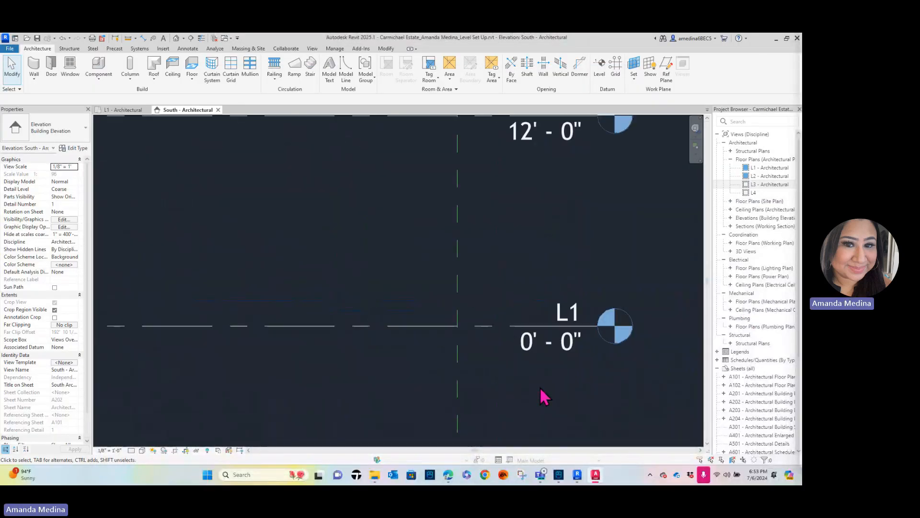
{"action": "scroll", "coordinate": [540, 154], "scroll_direction": "up", "scroll_amount": 2}
{"action": "middle_click_drag", "start_coordinate": [540, 153], "coordinate": [534, 332]}
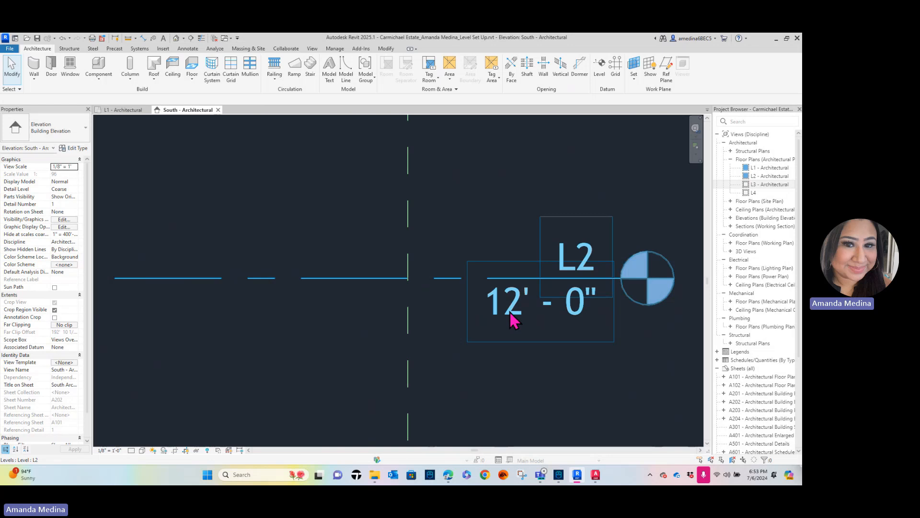
{"action": "double_click", "coordinate": [510, 316]}
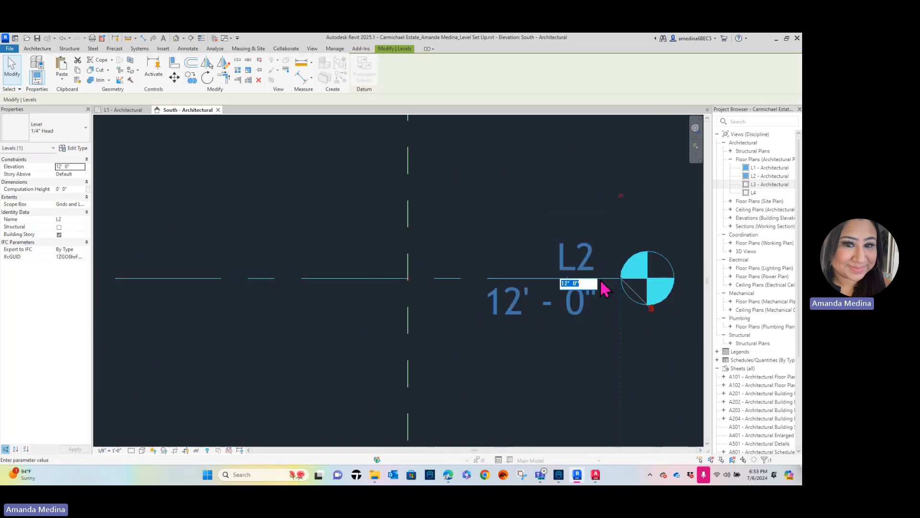
{"action": "type", "text": "3'"}
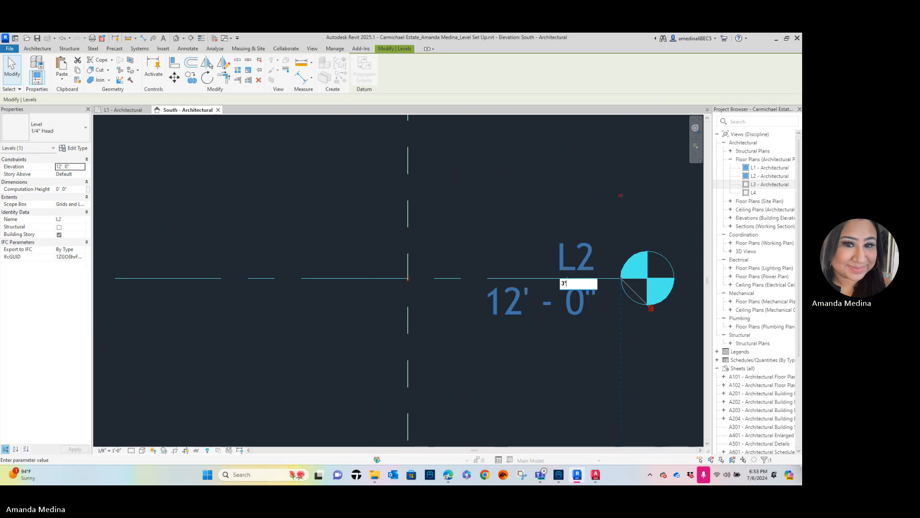
{"action": "key", "text": "Return"}
{"action": "scroll", "coordinate": [586, 333], "scroll_direction": "down", "scroll_amount": 4}
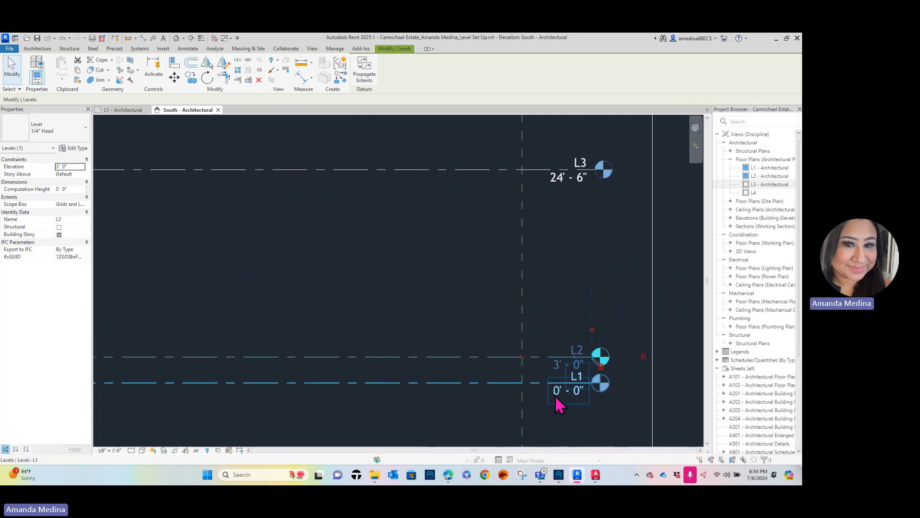
Step: Set the elevation of level L3 to 15' and deselect the level
{"action": "scroll", "coordinate": [559, 404], "scroll_direction": "up", "scroll_amount": 1}
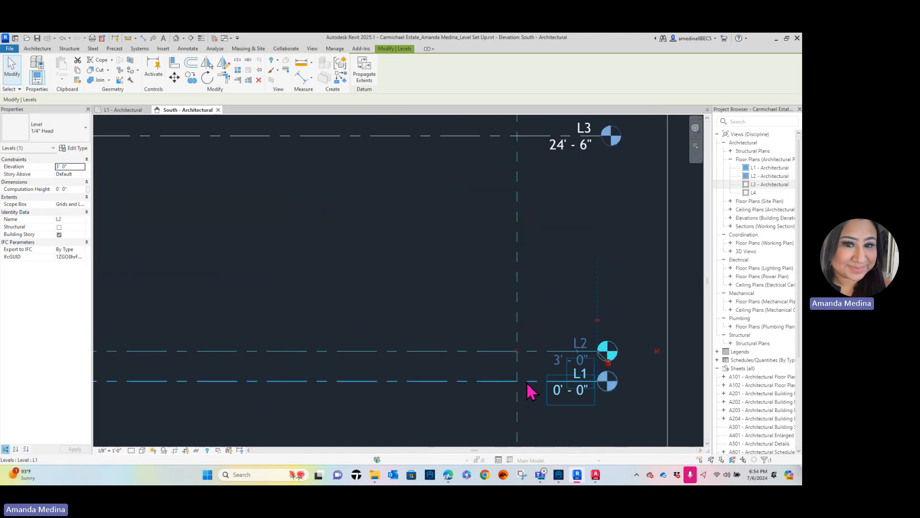
{"action": "middle_click_drag", "start_coordinate": [570, 225], "coordinate": [575, 263]}
{"action": "scroll", "coordinate": [575, 263], "scroll_direction": "down", "scroll_amount": 1}
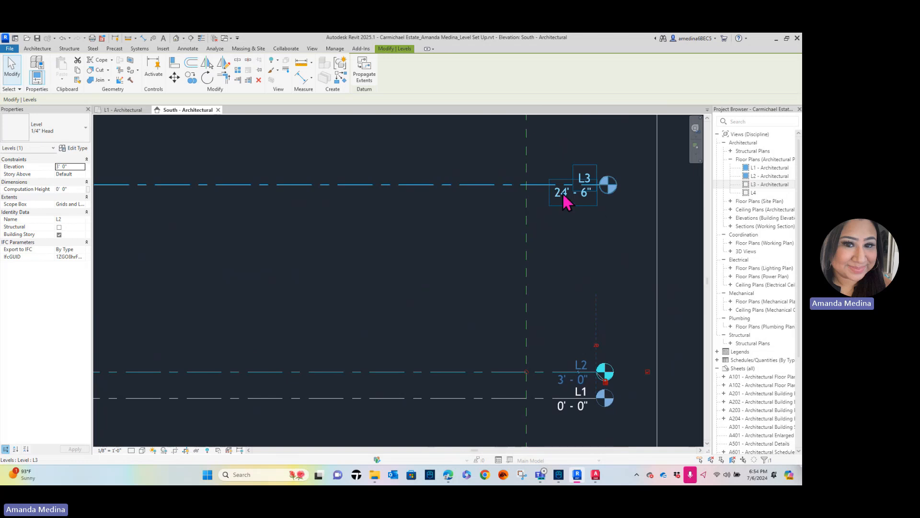
{"action": "double_click", "coordinate": [564, 193]}
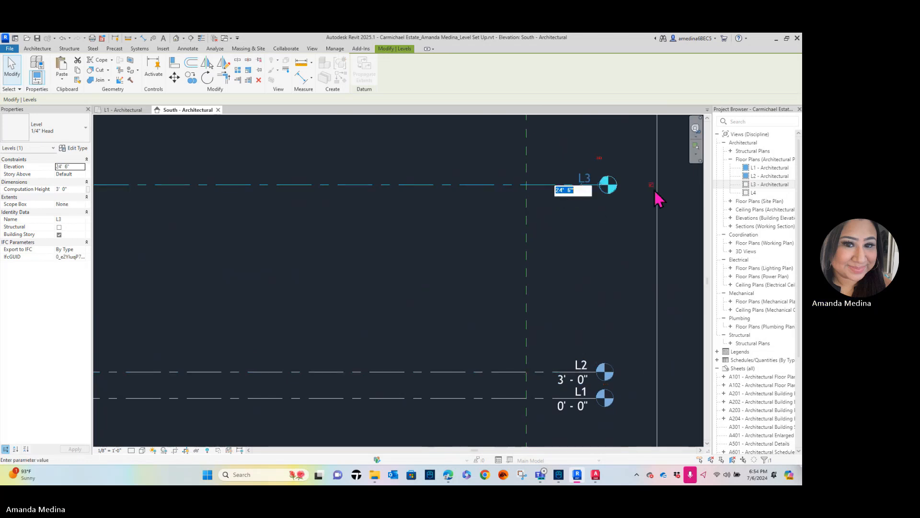
{"action": "type", "text": "15'"}
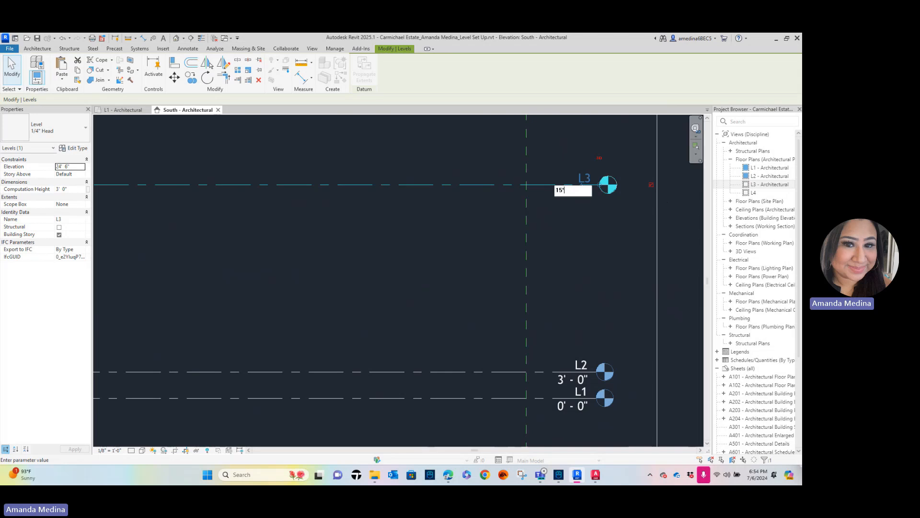
{"action": "key", "text": "Return"}
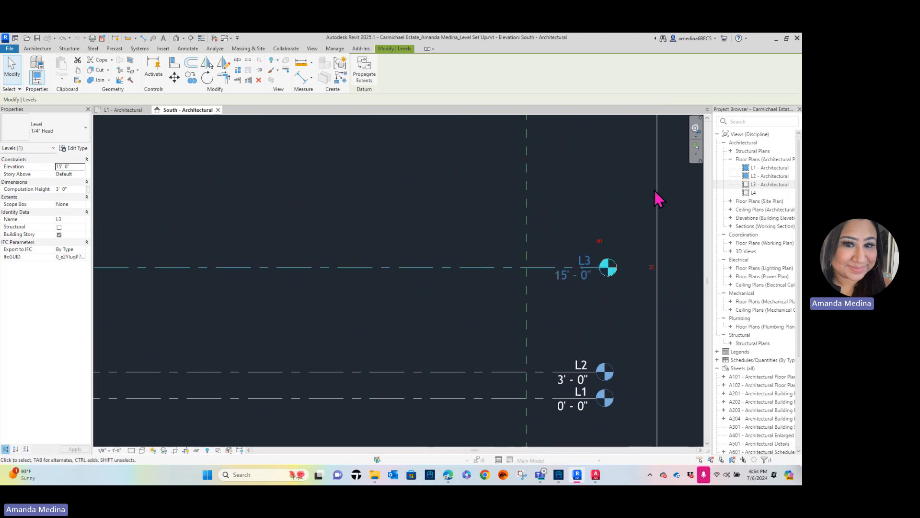
{"action": "left_click", "coordinate": [555, 328]}
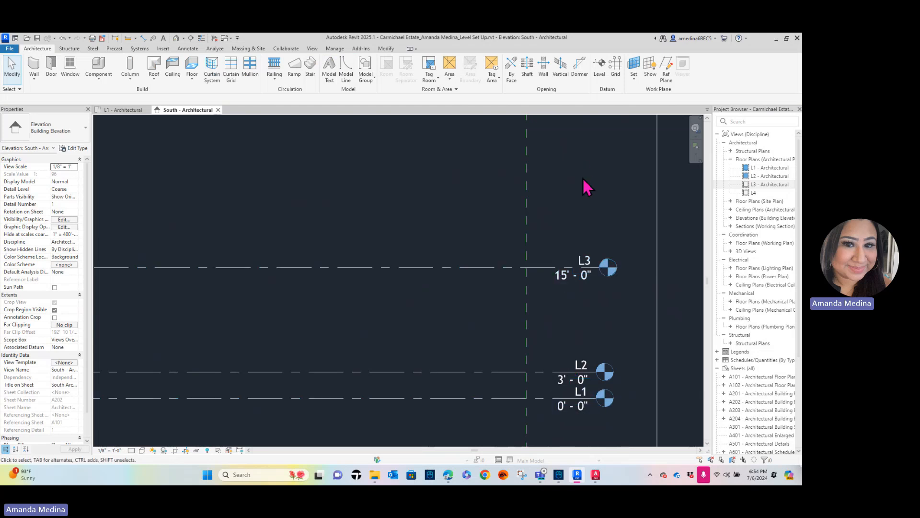
Step: Set the elevation of level L4 to 28' and deselect the level
{"action": "scroll", "coordinate": [590, 187], "scroll_direction": "down", "scroll_amount": 1}
{"action": "middle_click_drag", "start_coordinate": [590, 187], "coordinate": [594, 266]}
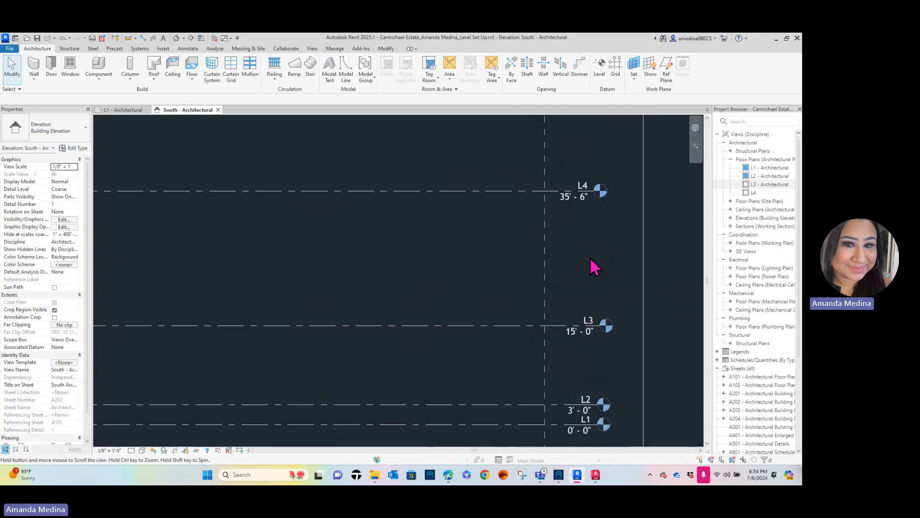
{"action": "double_click", "coordinate": [566, 201]}
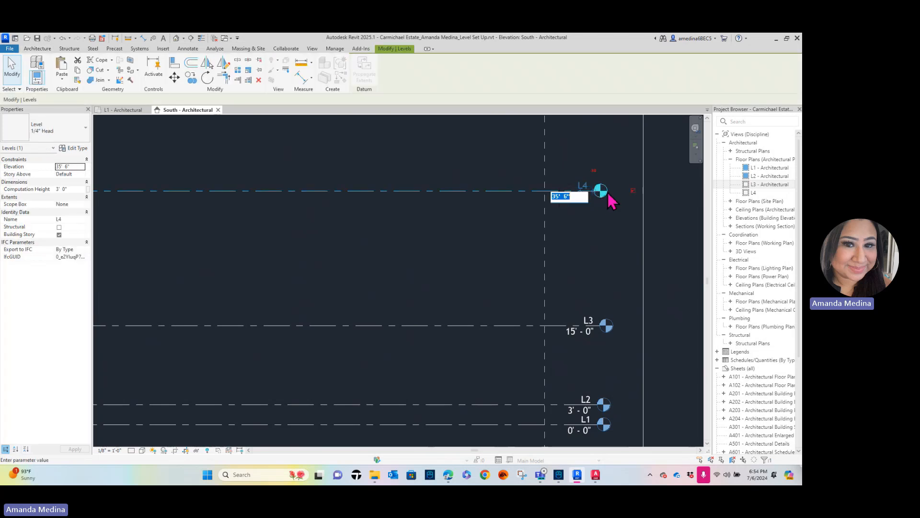
{"action": "type", "text": "289"}
{"action": "key", "text": "Return"}
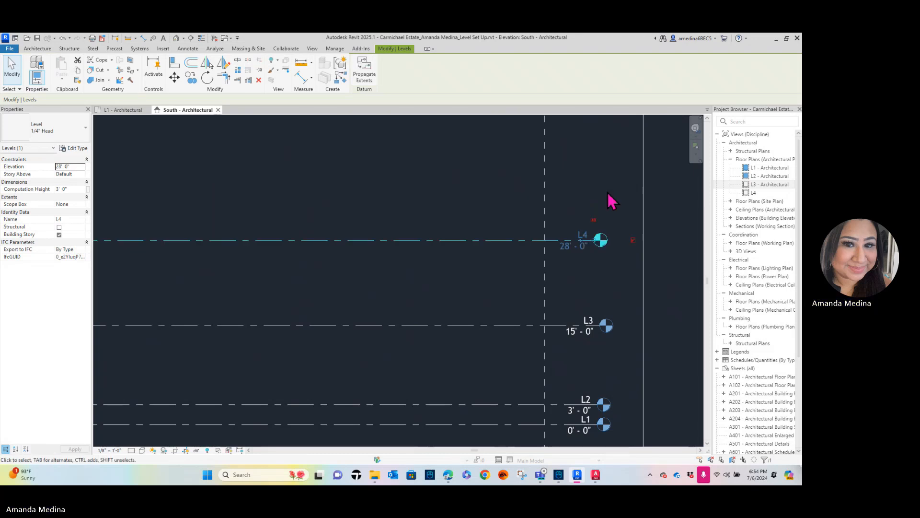
{"action": "left_click", "coordinate": [601, 166]}
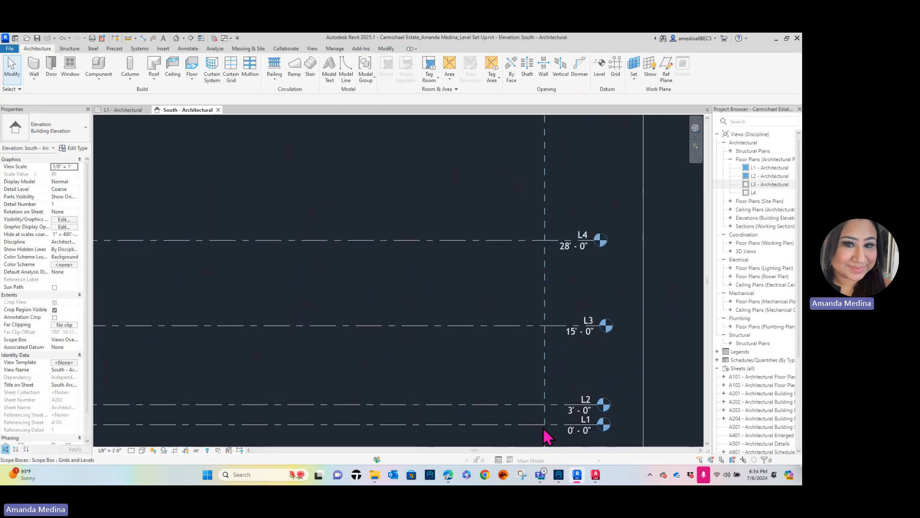
Step: Place an aligned dimension between levels L1 and L2 just outside the level heads, and end the dimension command
{"action": "scroll", "coordinate": [519, 286], "scroll_direction": "down", "scroll_amount": 2}
{"action": "scroll", "coordinate": [520, 285], "scroll_direction": "down", "scroll_amount": 1}
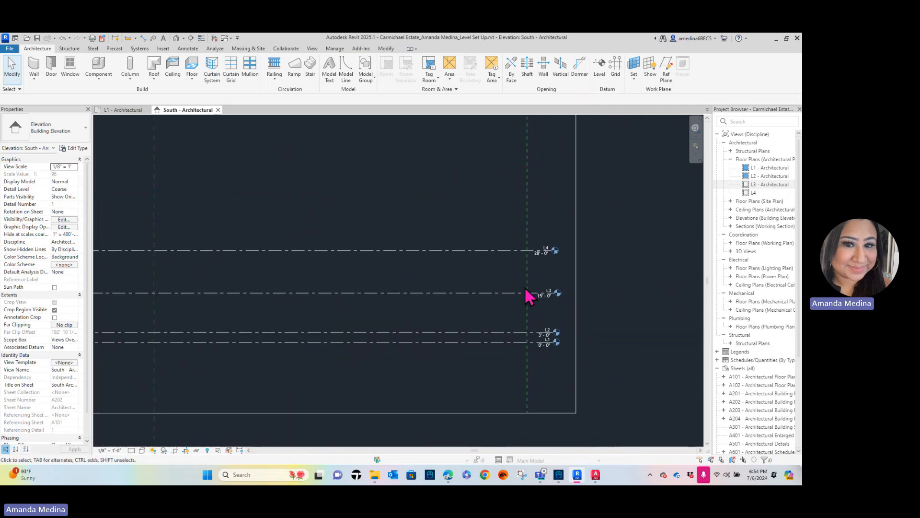
{"action": "scroll", "coordinate": [524, 287], "scroll_direction": "up", "scroll_amount": 2}
{"action": "middle_click_drag", "start_coordinate": [564, 304], "coordinate": [538, 303]}
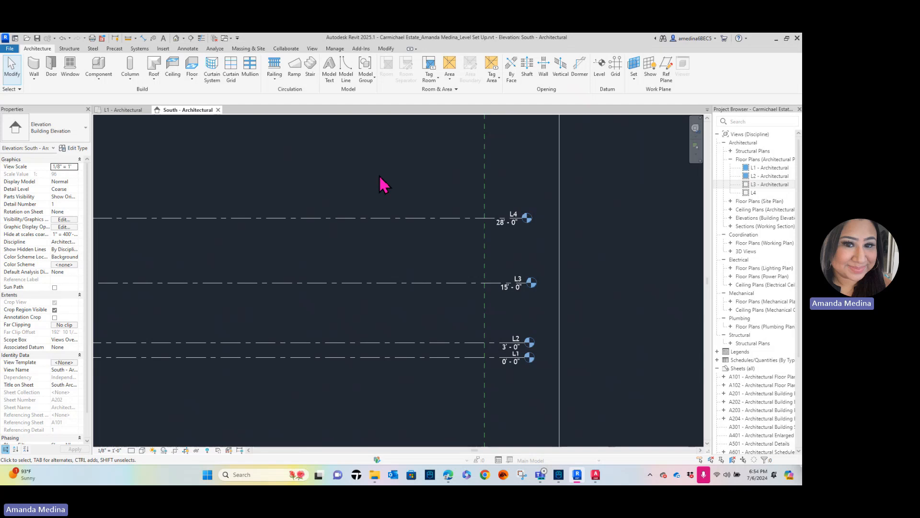
{"action": "key", "text": "d"}
{"action": "key", "text": "i"}
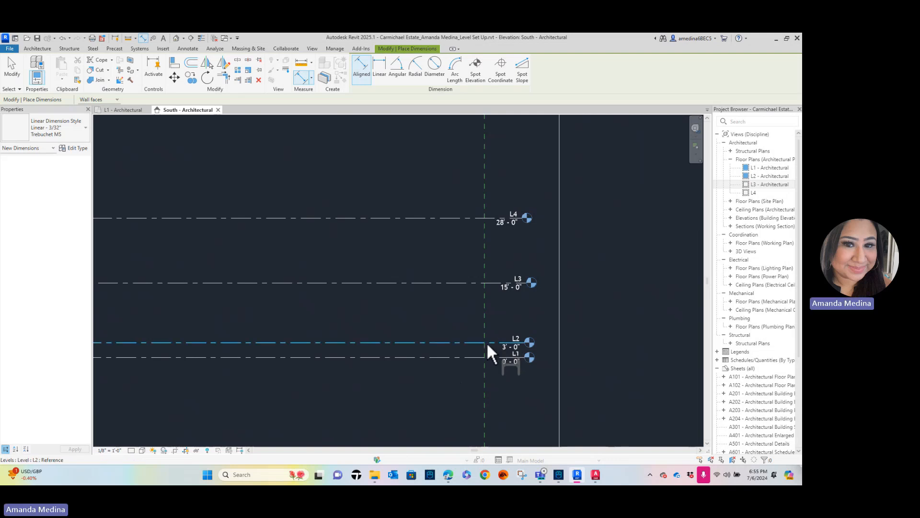
{"action": "scroll", "coordinate": [501, 357], "scroll_direction": "up", "scroll_amount": 1}
{"action": "scroll", "coordinate": [502, 354], "scroll_direction": "up", "scroll_amount": 1}
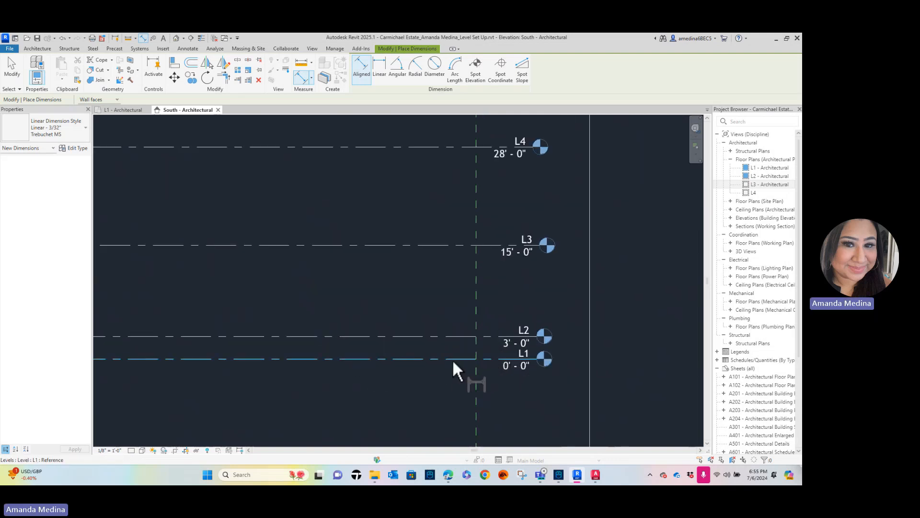
{"action": "left_click", "coordinate": [424, 357]}
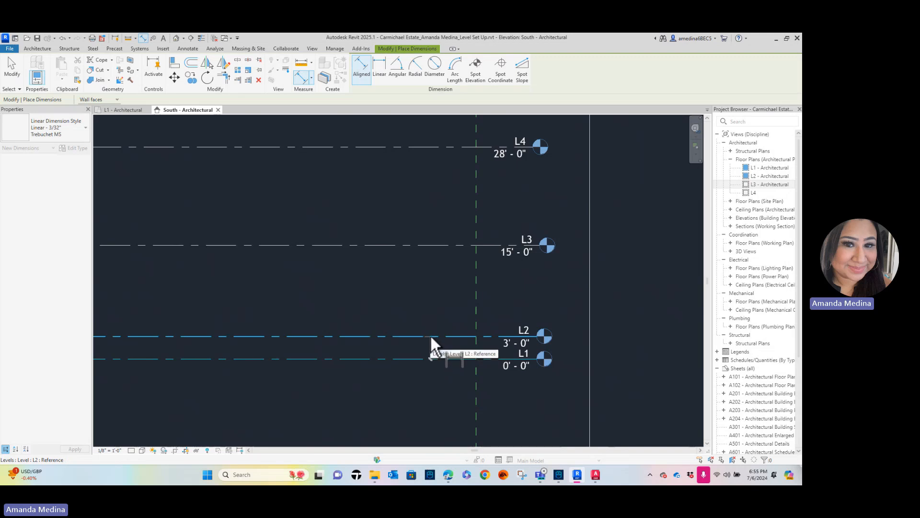
{"action": "left_click", "coordinate": [431, 336]}
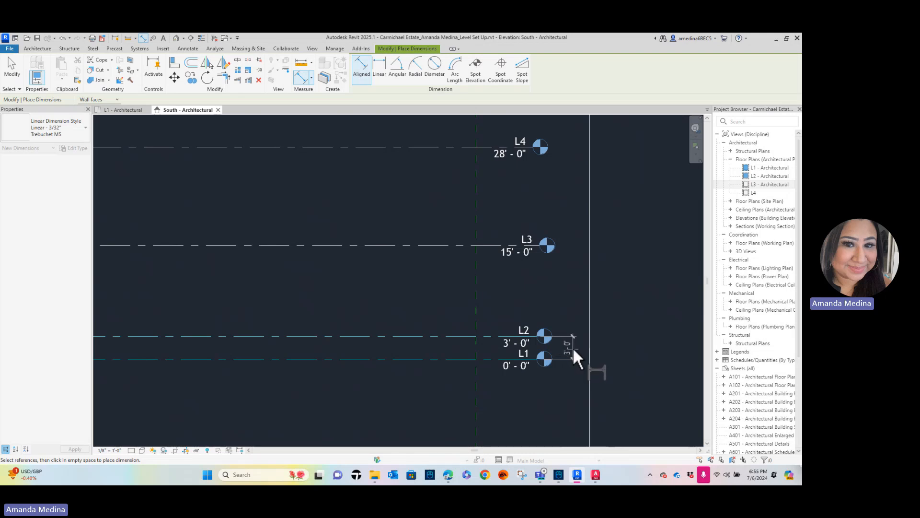
{"action": "left_click", "coordinate": [574, 350]}
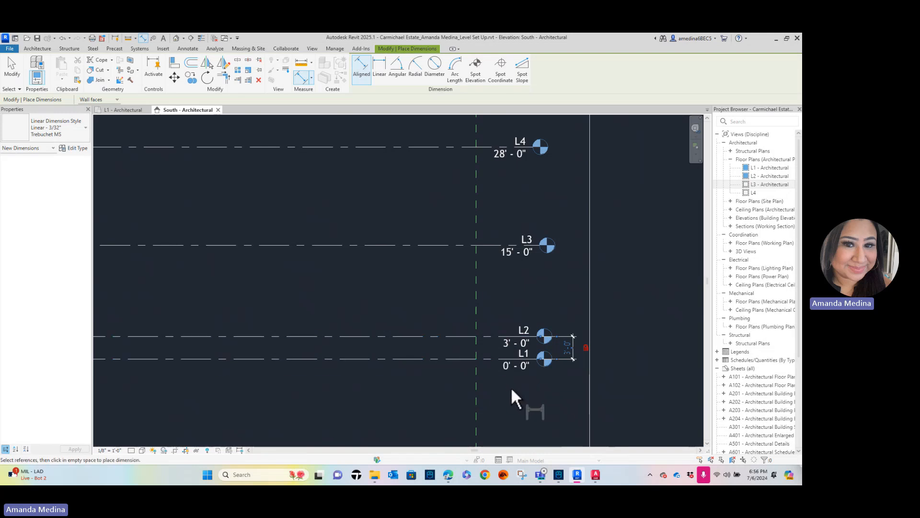
{"action": "key", "text": "Escape"}
{"action": "key", "text": "Escape"}
Step: Add an aligned dimension string across levels L2, L3 and L4, in line with the L1–L2 dimension, and toggle the L3–L4 segment's lock
{"action": "scroll", "coordinate": [411, 278], "scroll_direction": "down", "scroll_amount": 4}
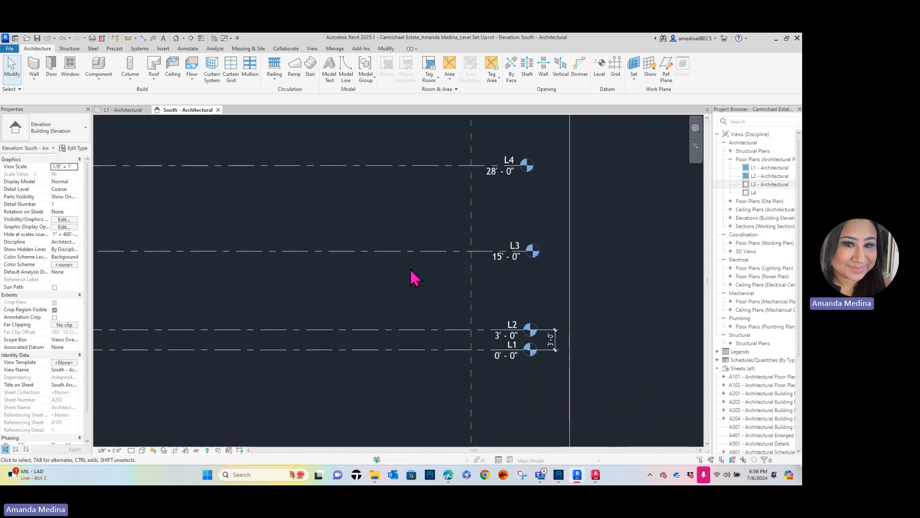
{"action": "middle_click_drag", "start_coordinate": [439, 288], "coordinate": [489, 290]}
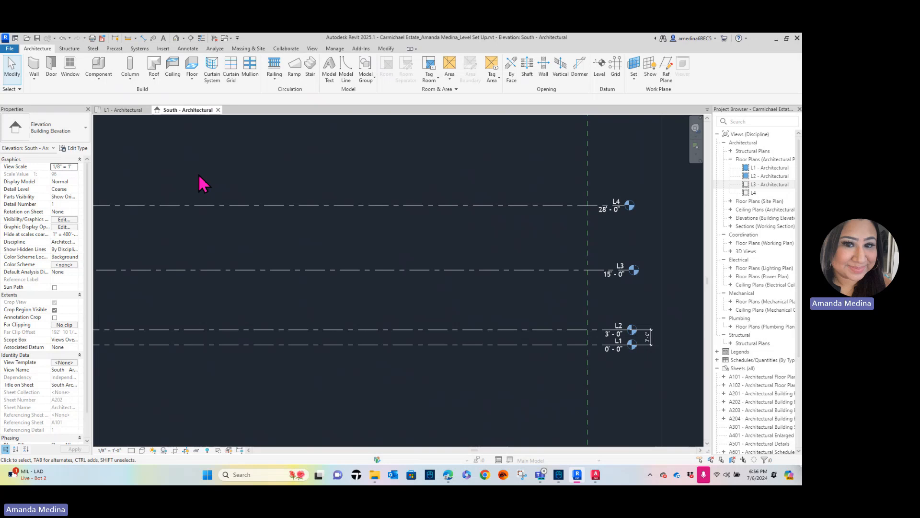
{"action": "left_click", "coordinate": [193, 49]}
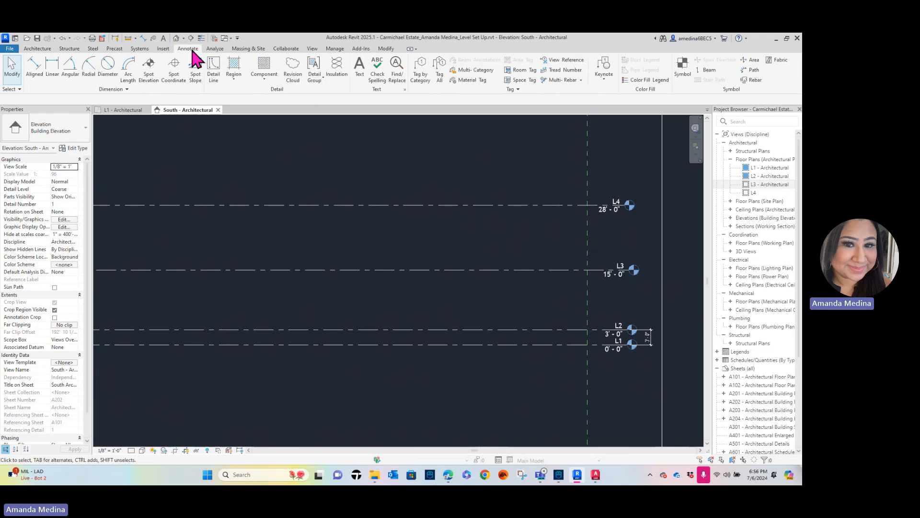
{"action": "left_click", "coordinate": [39, 70]}
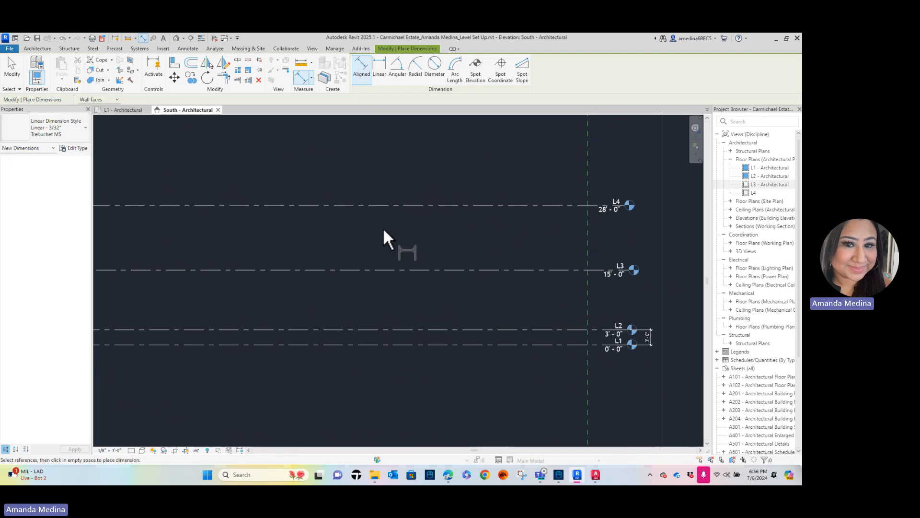
{"action": "left_click", "coordinate": [546, 330]}
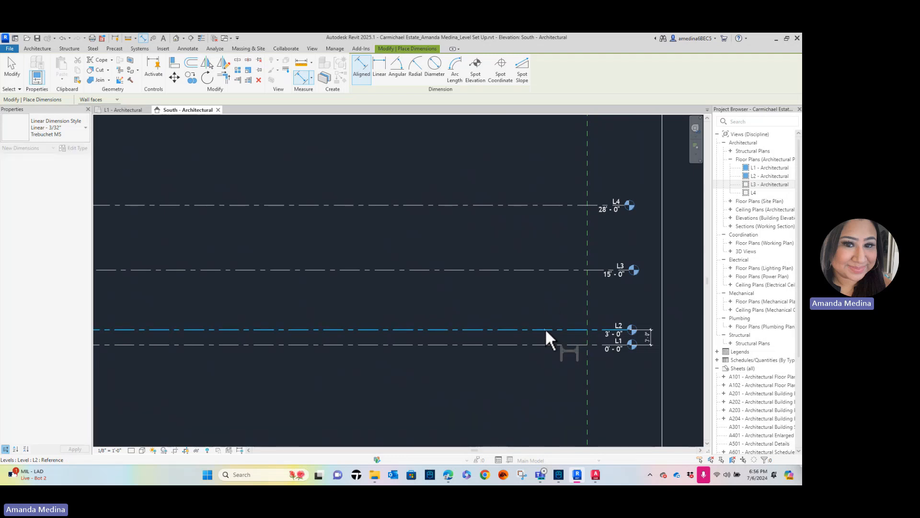
{"action": "left_click", "coordinate": [547, 269]}
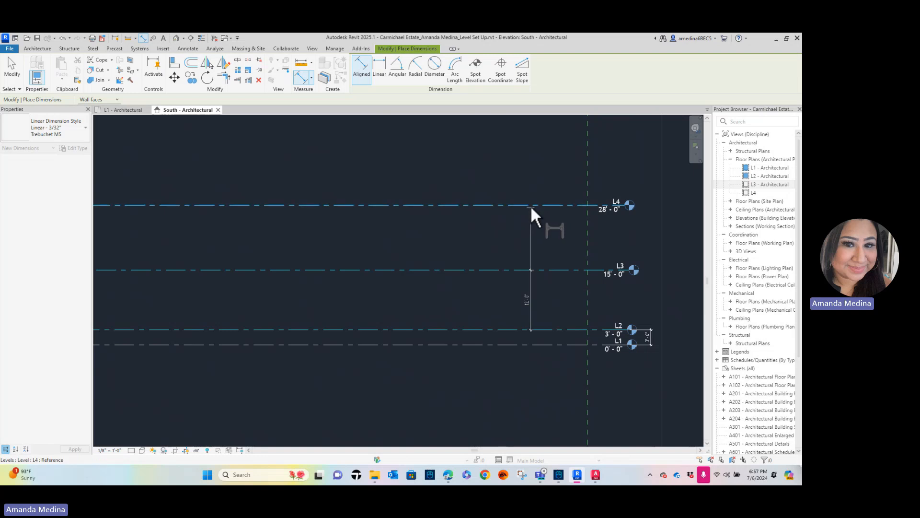
{"action": "left_click", "coordinate": [531, 206]}
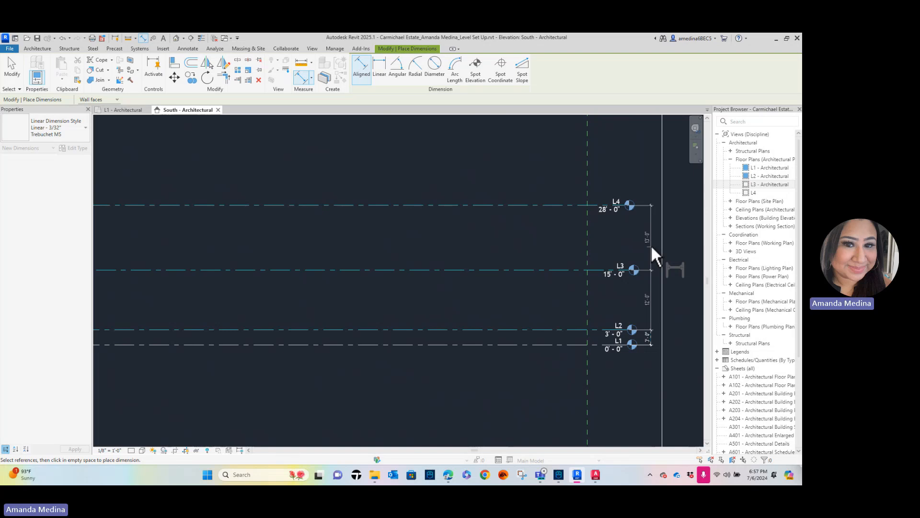
{"action": "left_click", "coordinate": [652, 246]}
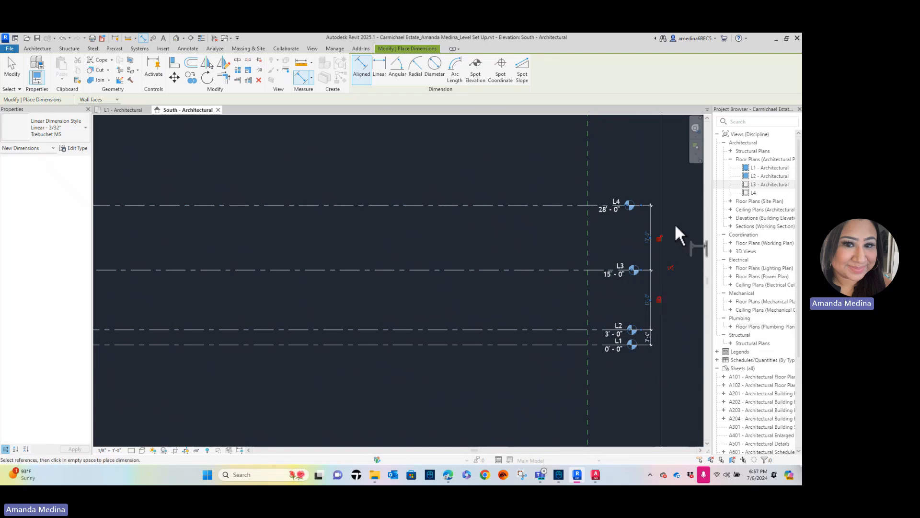
{"action": "left_click", "coordinate": [661, 238]}
{"action": "scroll", "coordinate": [645, 304], "scroll_direction": "up", "scroll_amount": 3}
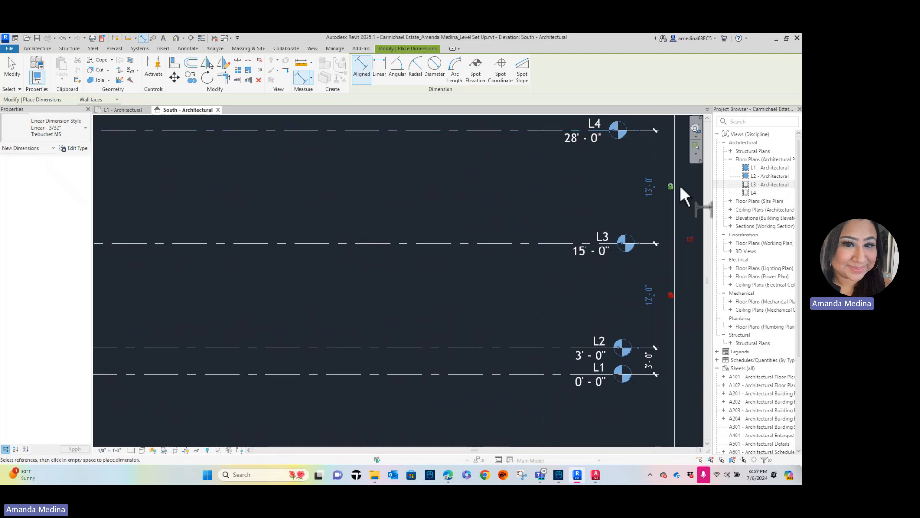
{"action": "scroll", "coordinate": [575, 243], "scroll_direction": "down", "scroll_amount": 5}
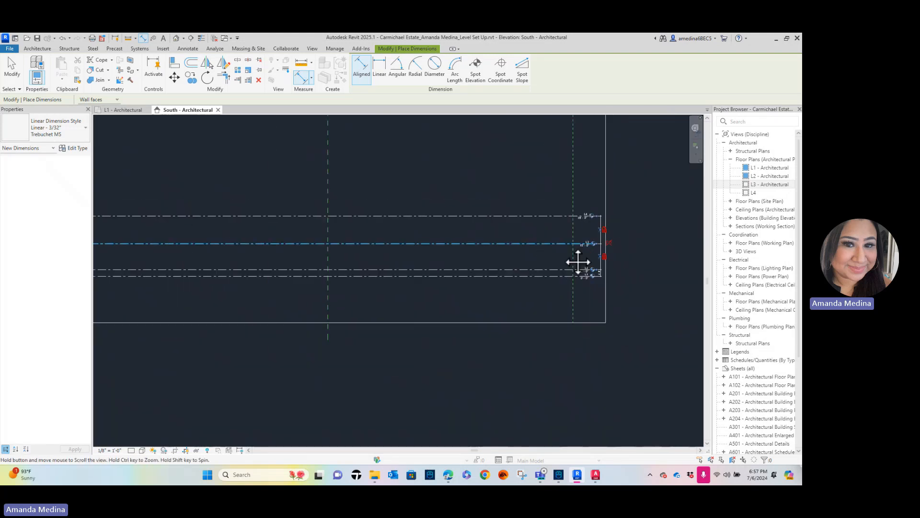
{"action": "left_click", "coordinate": [521, 311]}
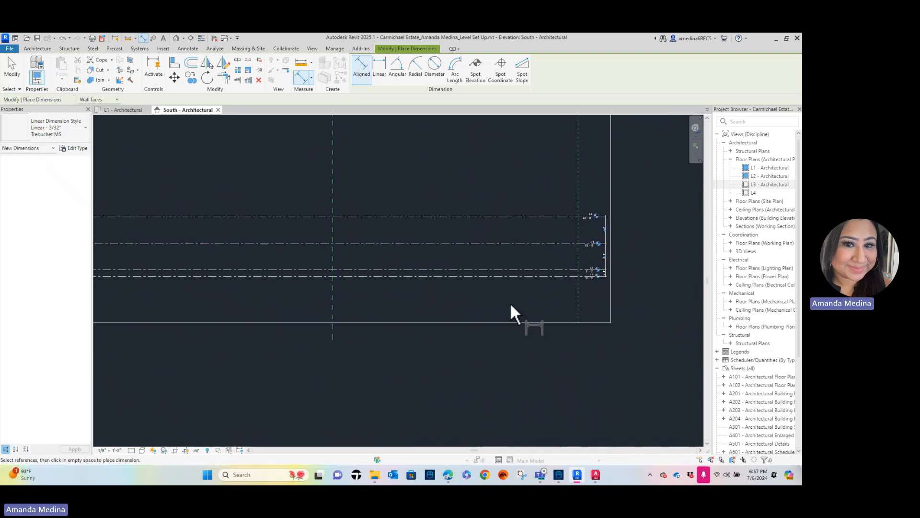
Step: Open the L1 - Architectural floor plan view
{"action": "scroll", "coordinate": [387, 271], "scroll_direction": "down", "scroll_amount": 2}
{"action": "middle_click_drag", "start_coordinate": [409, 288], "coordinate": [484, 323]}
{"action": "scroll", "coordinate": [513, 314], "scroll_direction": "up", "scroll_amount": 1}
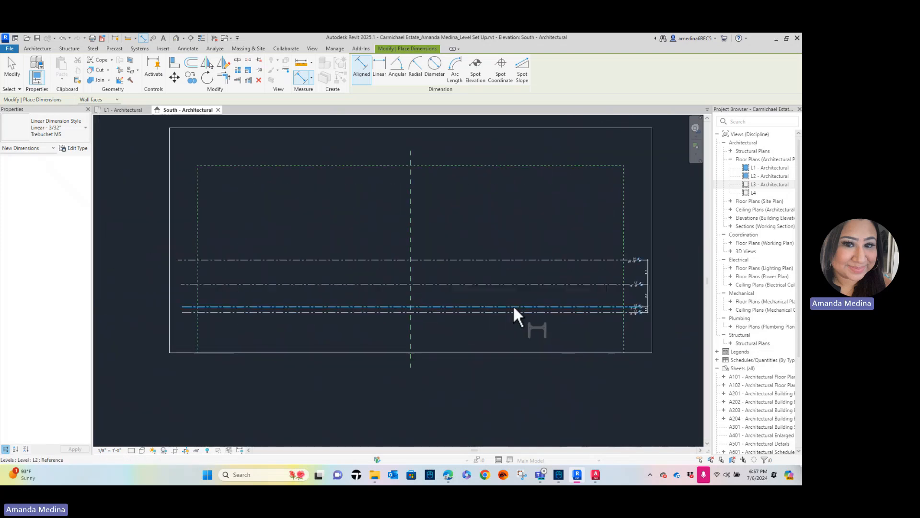
{"action": "scroll", "coordinate": [526, 324], "scroll_direction": "up", "scroll_amount": 1}
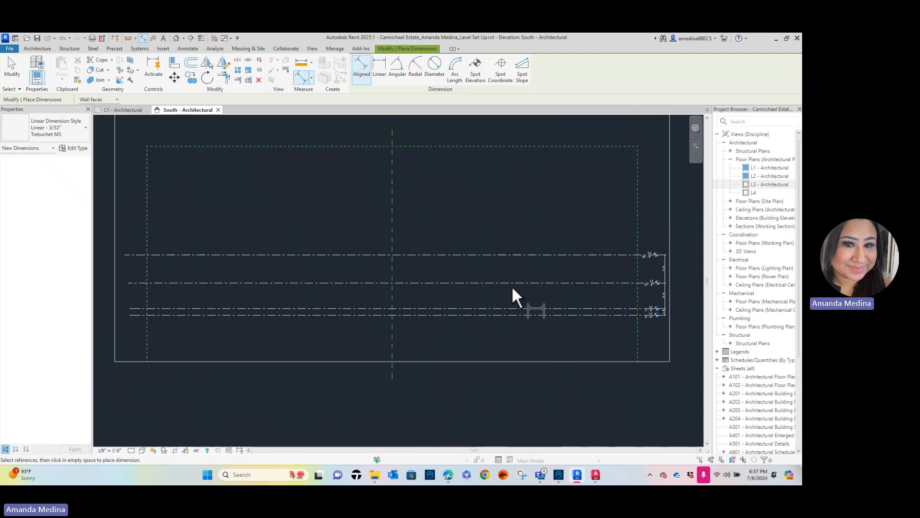
{"action": "left_click", "coordinate": [773, 168]}
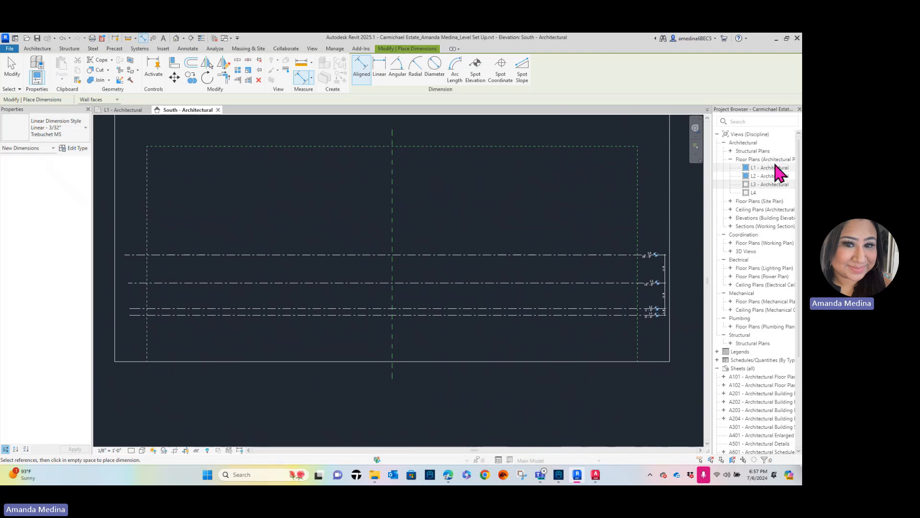
{"action": "double_click", "coordinate": [773, 168]}
{"action": "scroll", "coordinate": [438, 198], "scroll_direction": "down", "scroll_amount": 2}
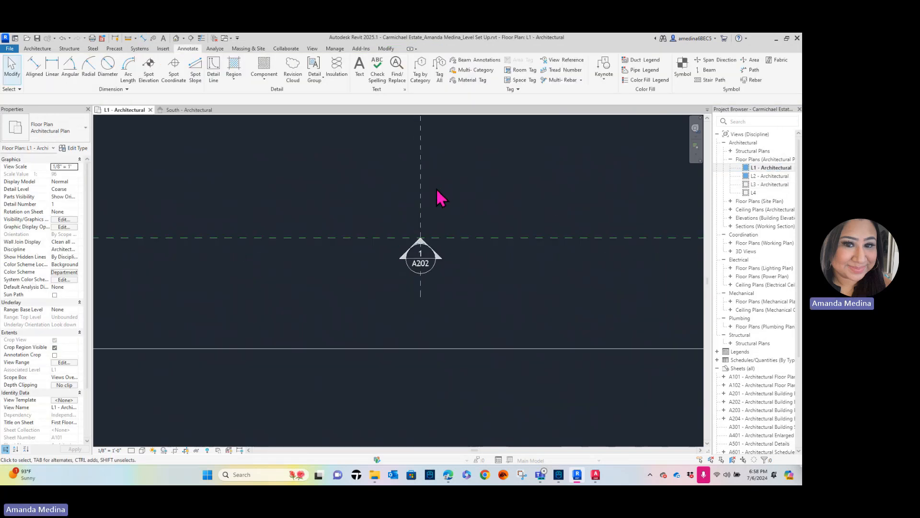
{"action": "scroll", "coordinate": [456, 178], "scroll_direction": "down", "scroll_amount": 3}
{"action": "middle_click_drag", "start_coordinate": [468, 184], "coordinate": [463, 425]}
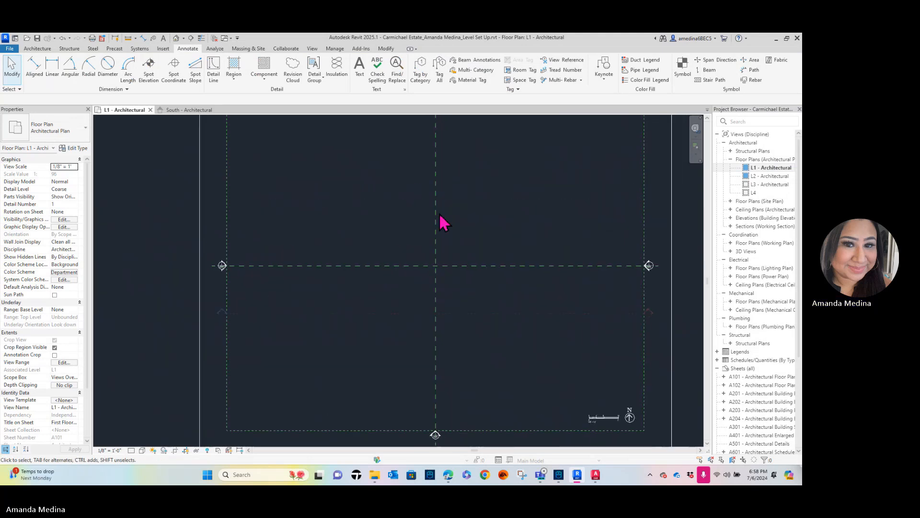
{"action": "middle_click_drag", "start_coordinate": [453, 227], "coordinate": [440, 255]}
{"action": "scroll", "coordinate": [441, 269], "scroll_direction": "down", "scroll_amount": 1}
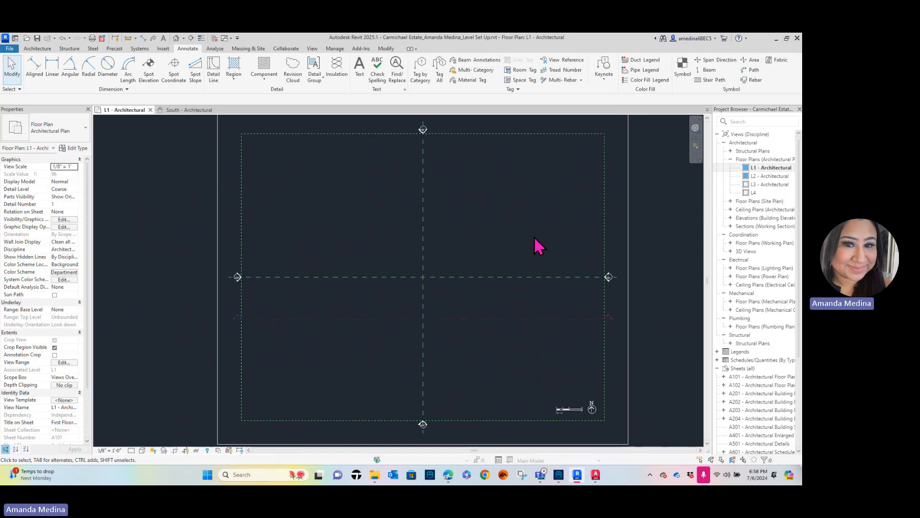
{"action": "middle_click_drag", "start_coordinate": [547, 251], "coordinate": [542, 251]}
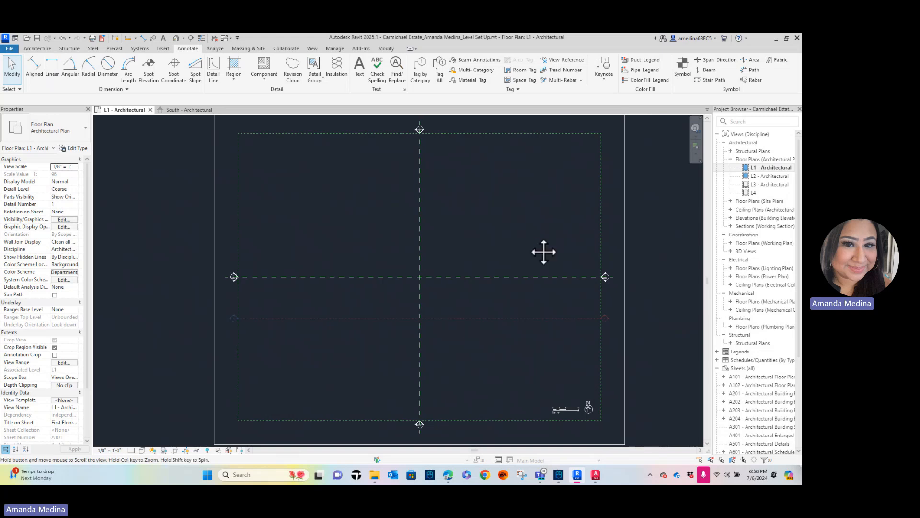
Step: Start linking a CAD file and browse to the Carmichael Base Files folder inside OneDrive's 01 -For Recordings folder
{"action": "left_click", "coordinate": [165, 49]}
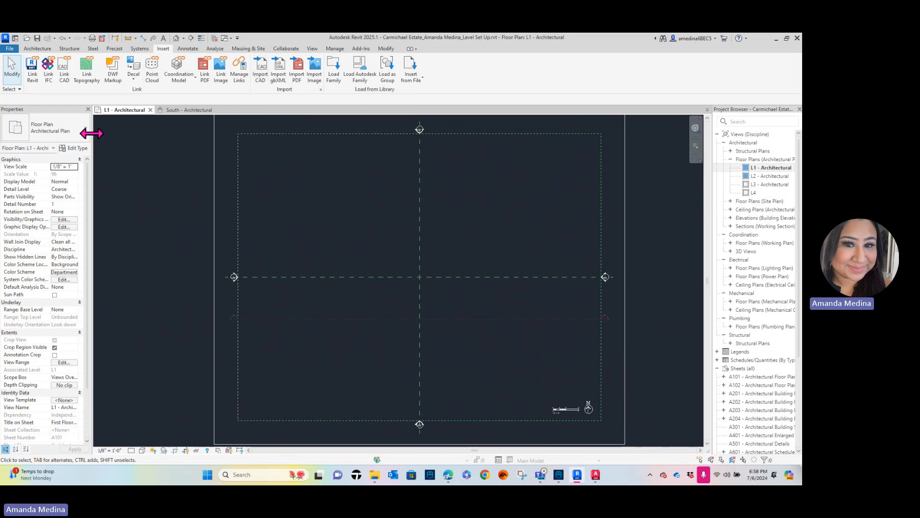
{"action": "left_click", "coordinate": [64, 77]}
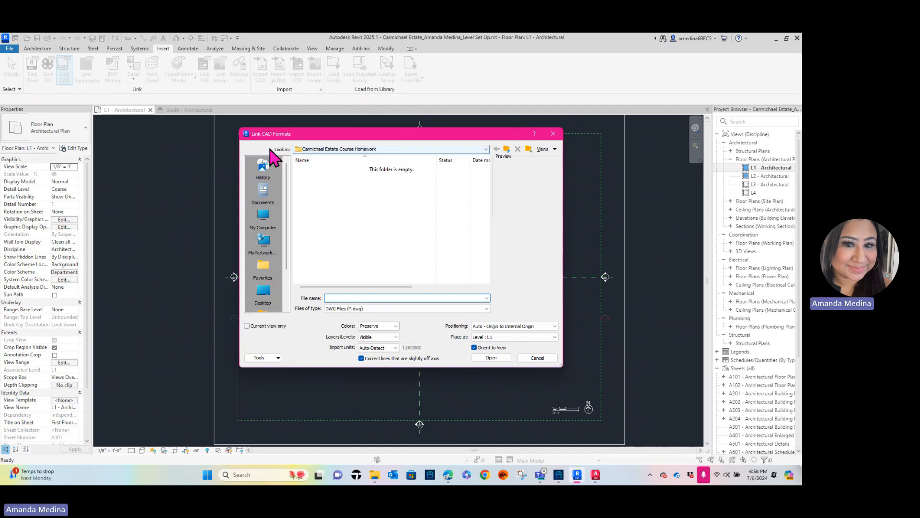
{"action": "left_click", "coordinate": [330, 150]}
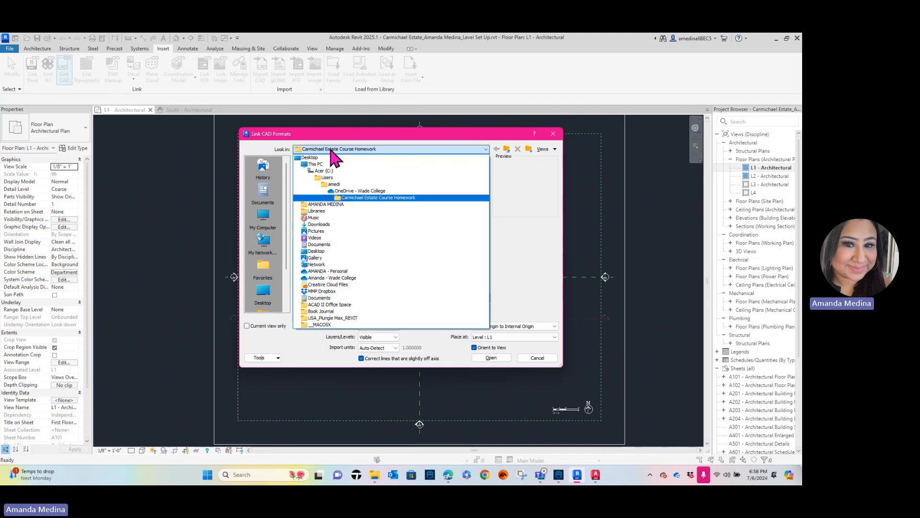
{"action": "left_click", "coordinate": [364, 192]}
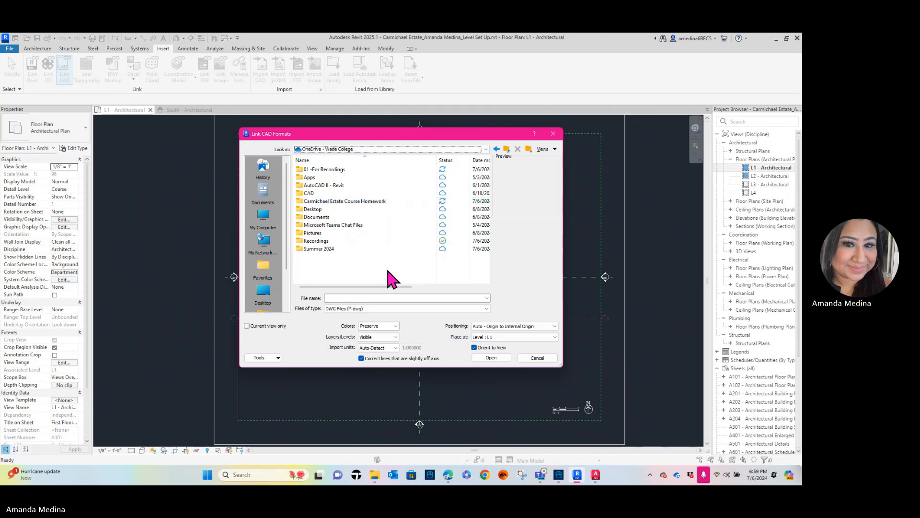
{"action": "left_click", "coordinate": [335, 170]}
{"action": "double_click", "coordinate": [335, 171]}
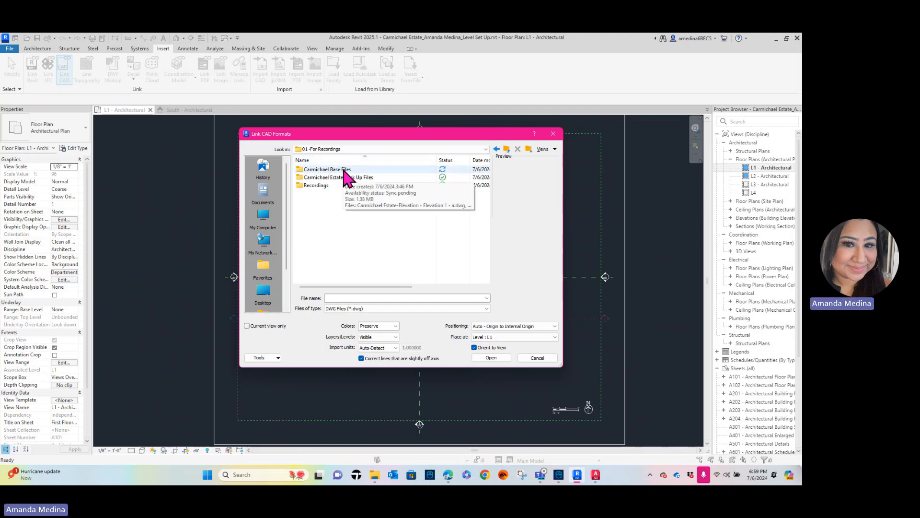
{"action": "left_click", "coordinate": [342, 171]}
{"action": "double_click", "coordinate": [342, 171]}
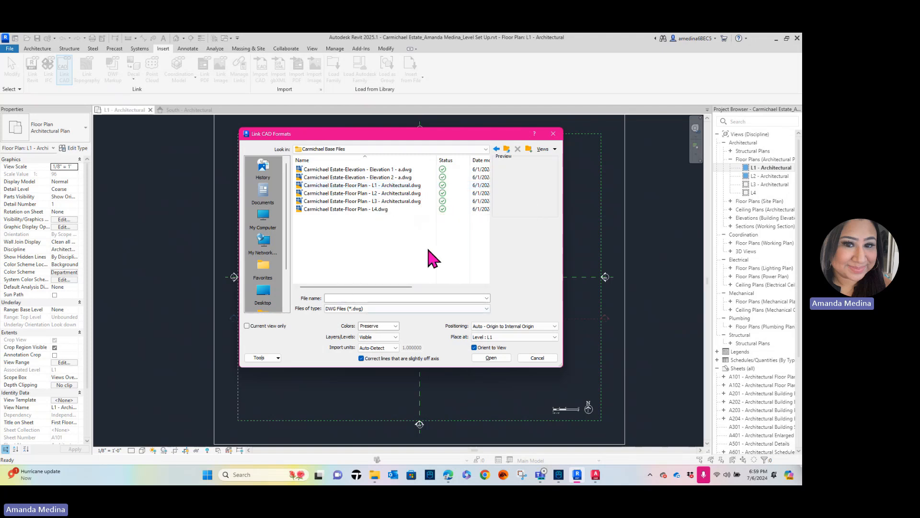
Step: Link Carmichael Estate-Floor Plan - L1 - Architectural.dwg at Level L1 with visible layers and Auto - Origin to Internal Origin positioning
{"action": "left_click", "coordinate": [414, 186]}
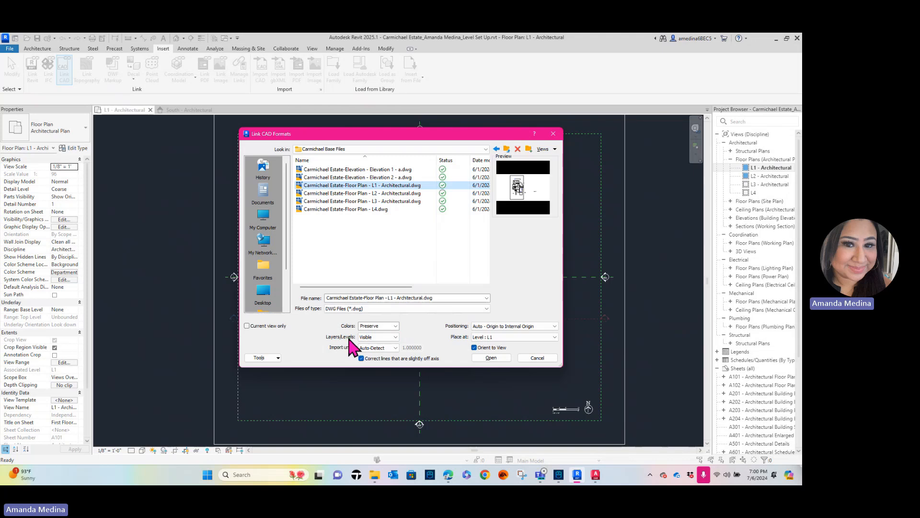
{"action": "left_click", "coordinate": [373, 337]}
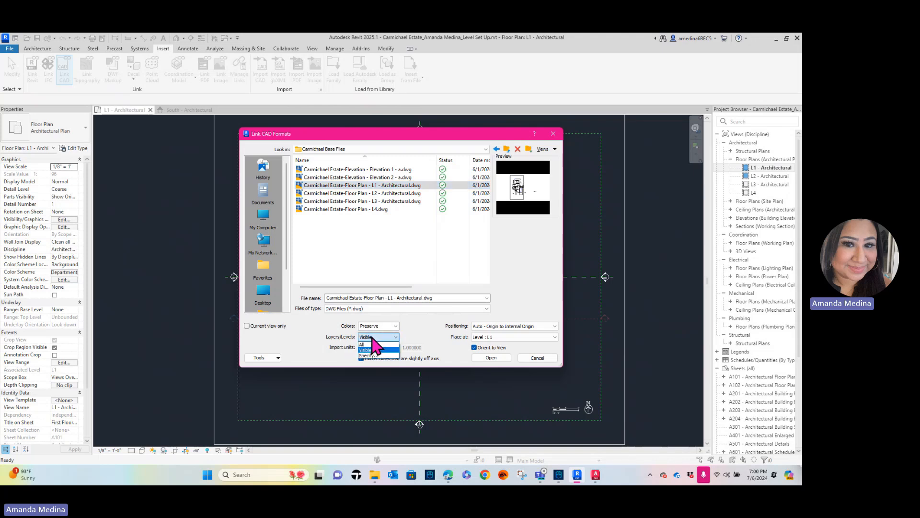
{"action": "left_click", "coordinate": [377, 350]}
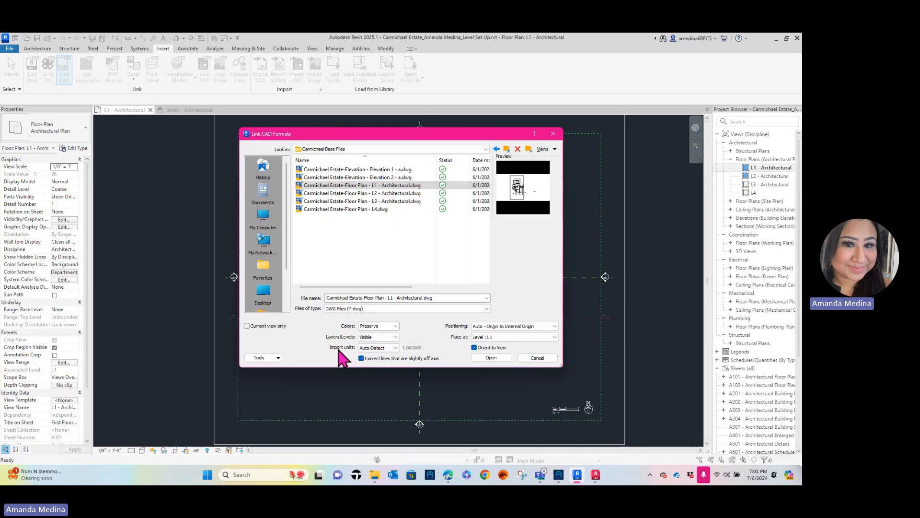
{"action": "left_click", "coordinate": [499, 328]}
{"action": "left_click", "coordinate": [506, 328]}
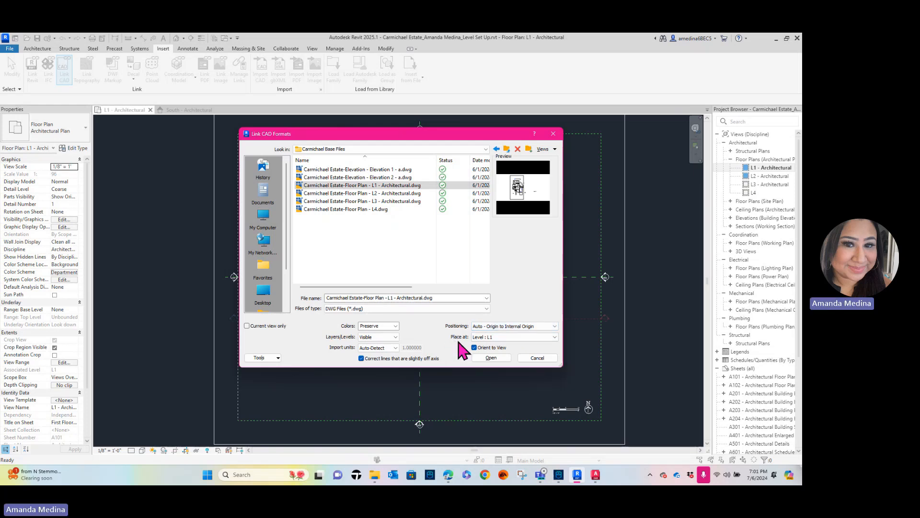
{"action": "left_click", "coordinate": [493, 359]}
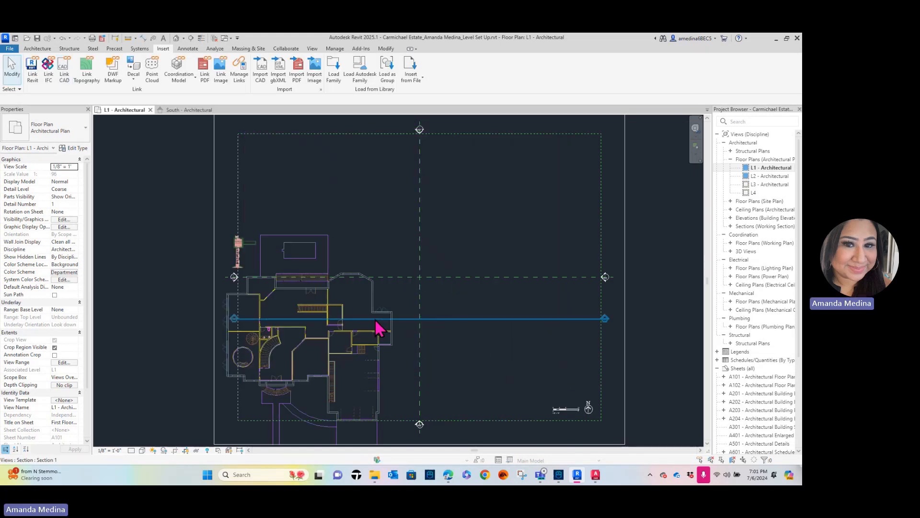
Step: Move the linked L1 drawing so the house sits centred between the four elevation markers, and deselect it
{"action": "left_click", "coordinate": [382, 356]}
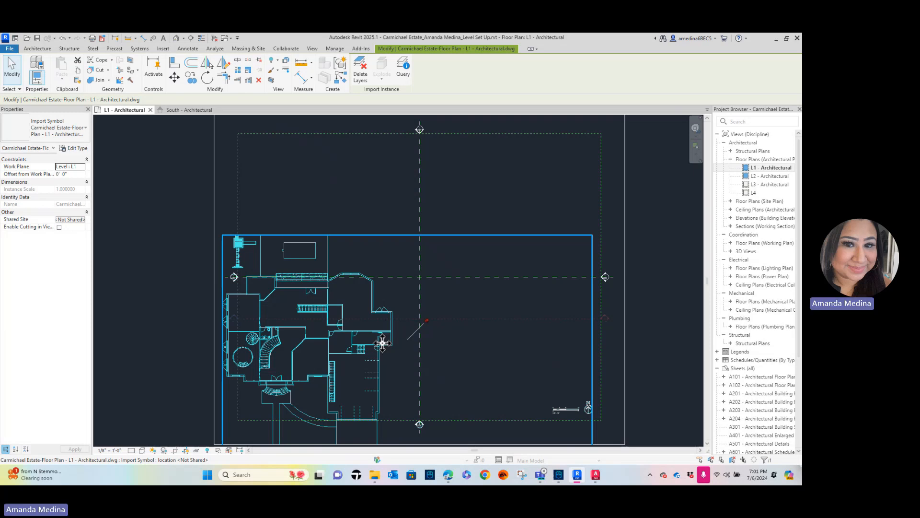
{"action": "key", "text": "Escape"}
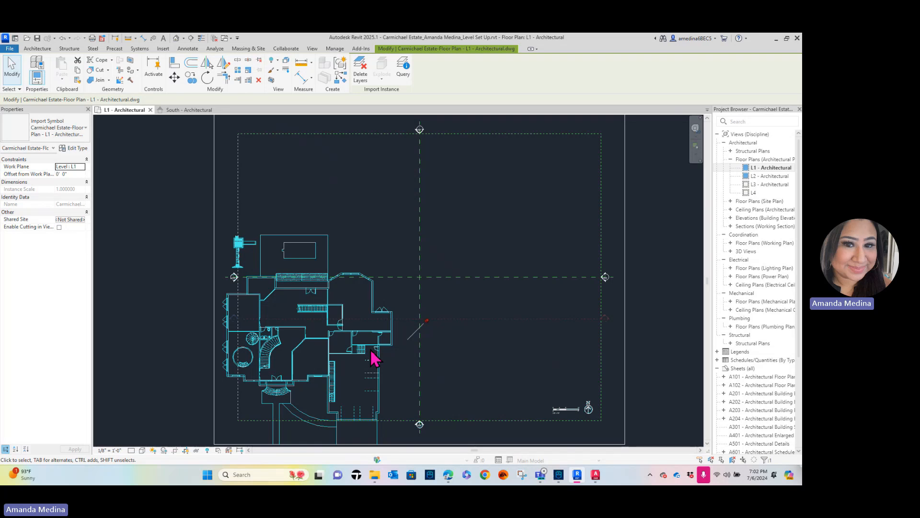
{"action": "left_click", "coordinate": [513, 384]}
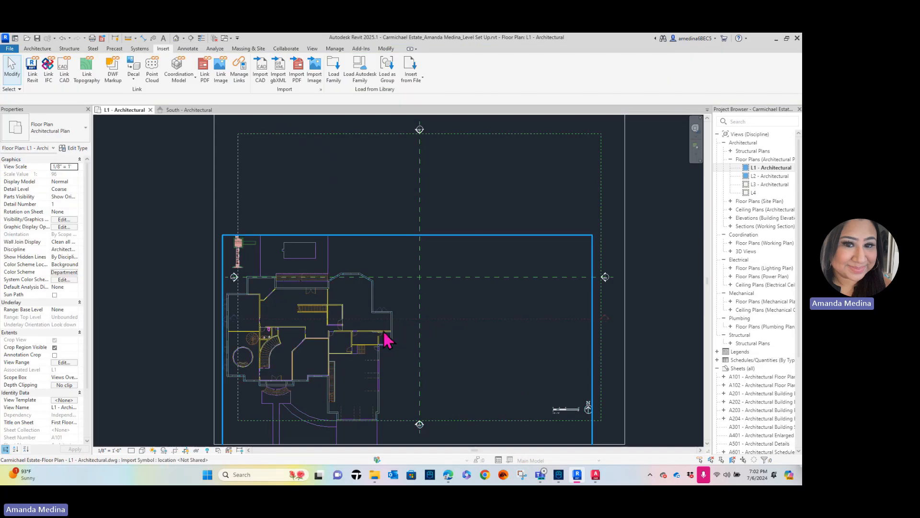
{"action": "left_click", "coordinate": [385, 339]}
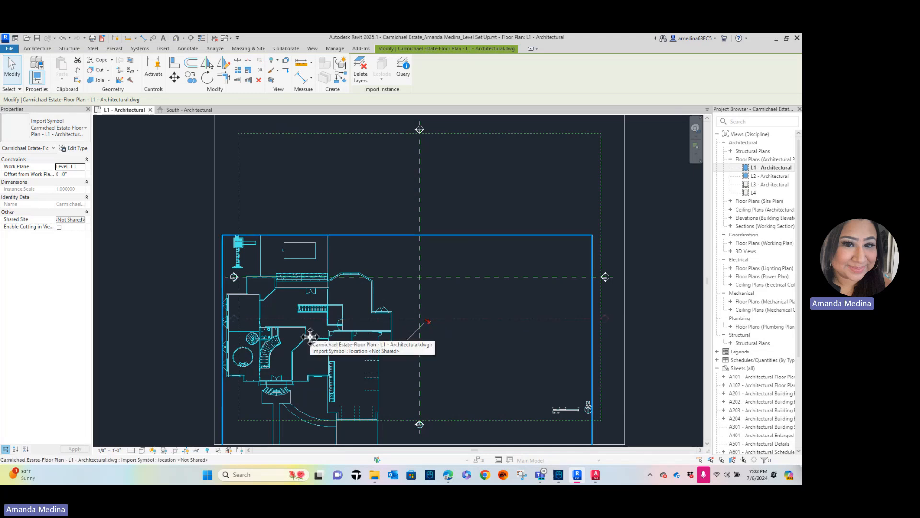
{"action": "left_click_drag", "start_coordinate": [309, 337], "coordinate": [423, 274]}
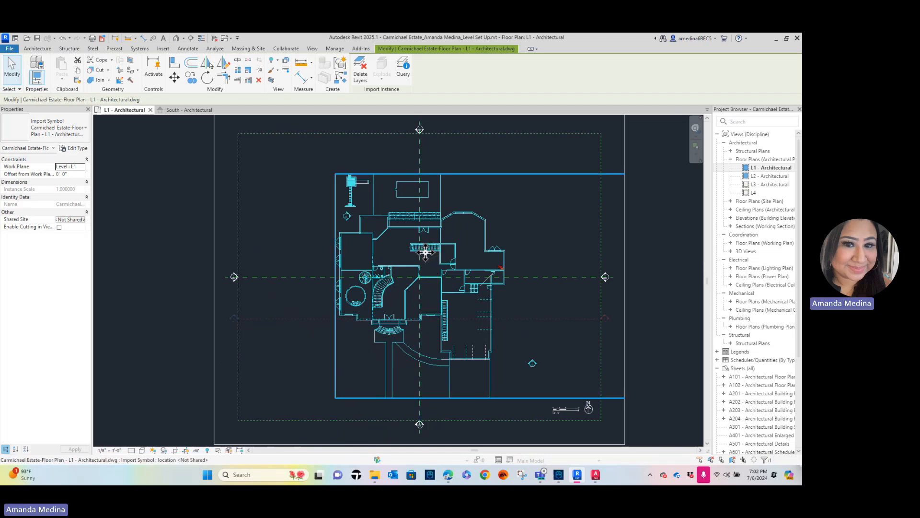
{"action": "left_click_drag", "start_coordinate": [426, 252], "coordinate": [418, 254]}
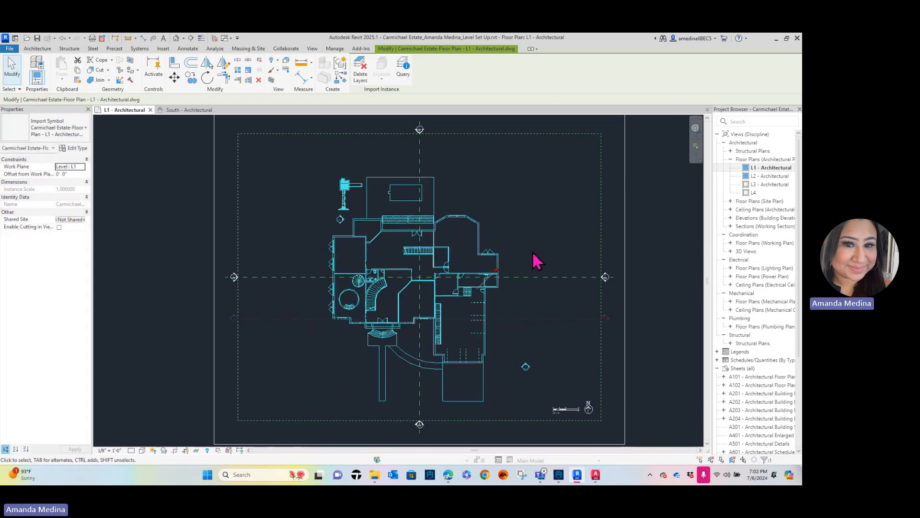
{"action": "left_click", "coordinate": [644, 204]}
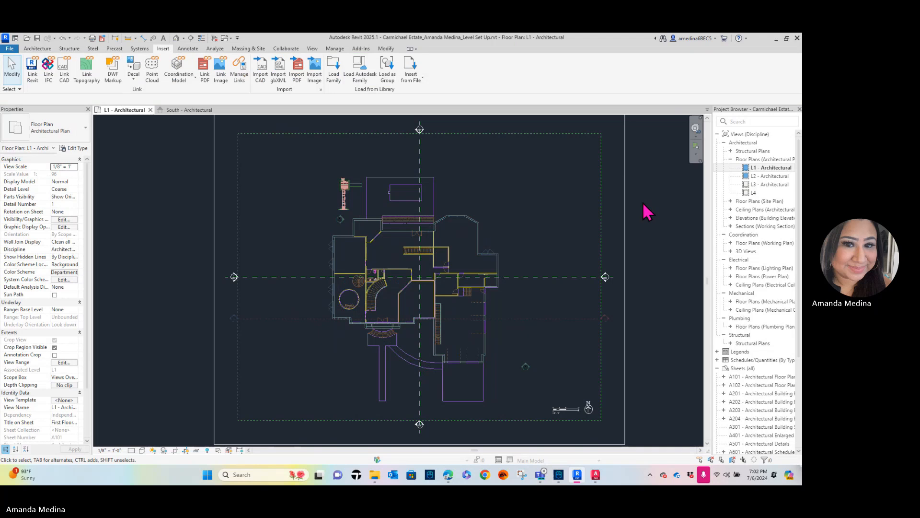
Step: Open the L2 - Architectural floor plan view and close all inactive views
{"action": "middle_click_drag", "start_coordinate": [445, 349], "coordinate": [441, 354]}
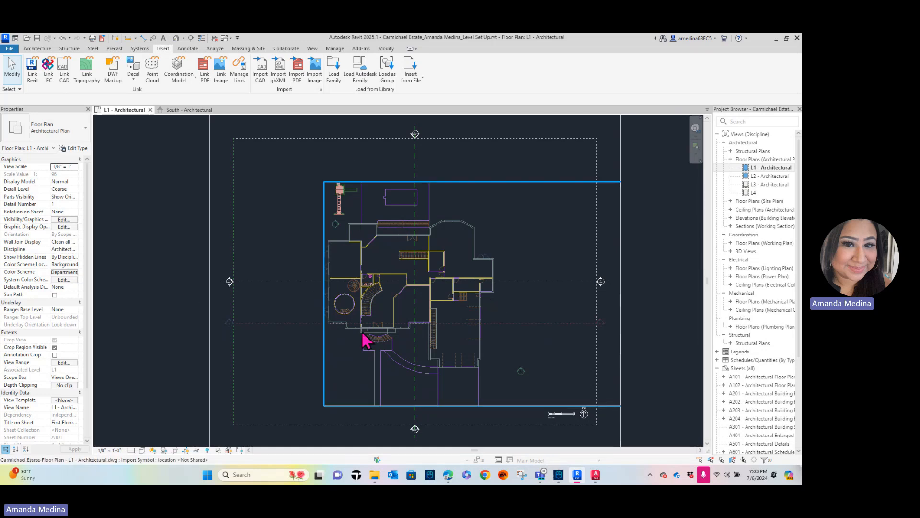
{"action": "scroll", "coordinate": [320, 331], "scroll_direction": "up", "scroll_amount": 5}
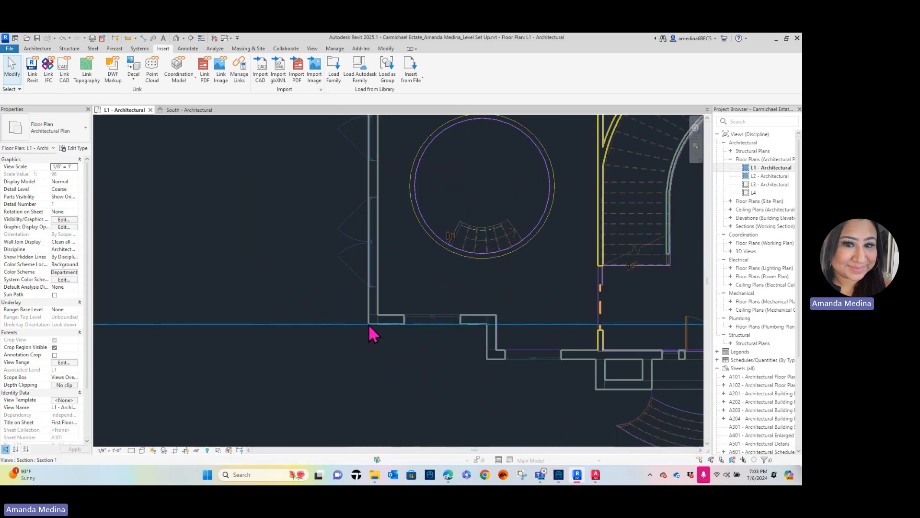
{"action": "scroll", "coordinate": [372, 333], "scroll_direction": "down", "scroll_amount": 7}
{"action": "middle_click_drag", "start_coordinate": [466, 351], "coordinate": [339, 341]}
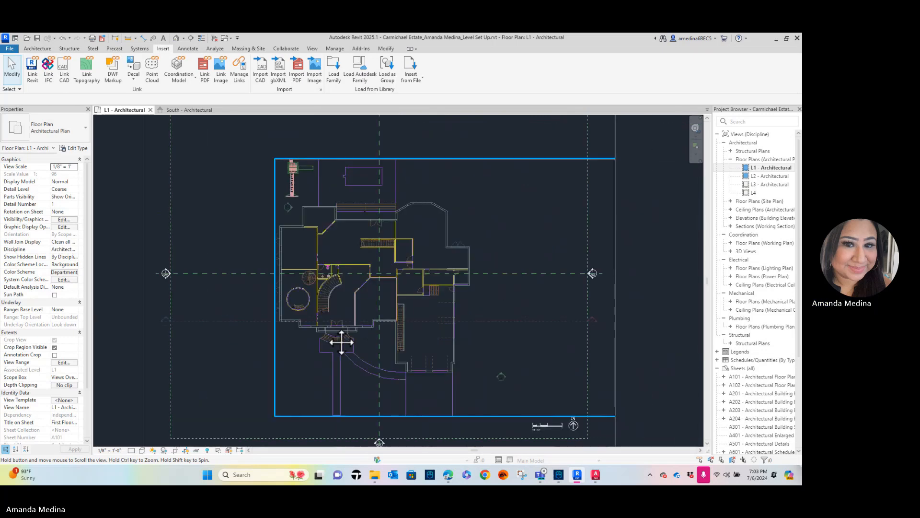
{"action": "double_click", "coordinate": [767, 176]}
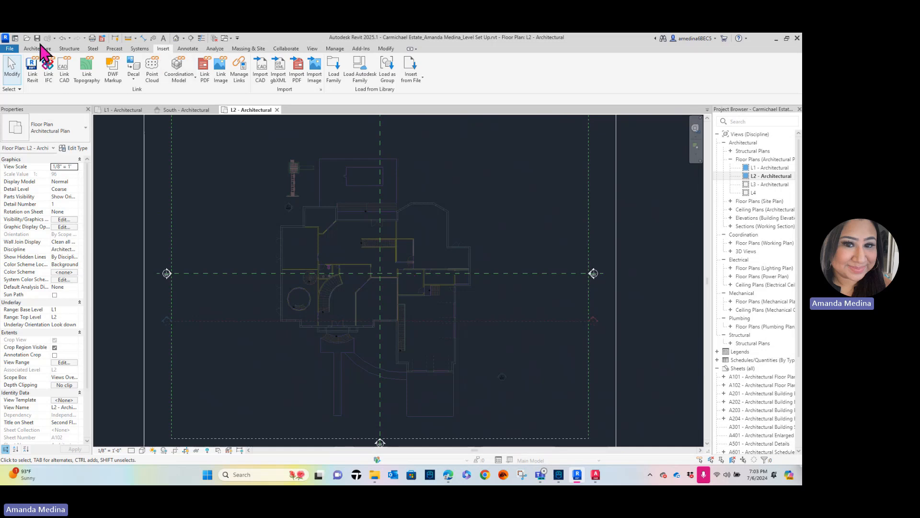
{"action": "left_click", "coordinate": [215, 39]}
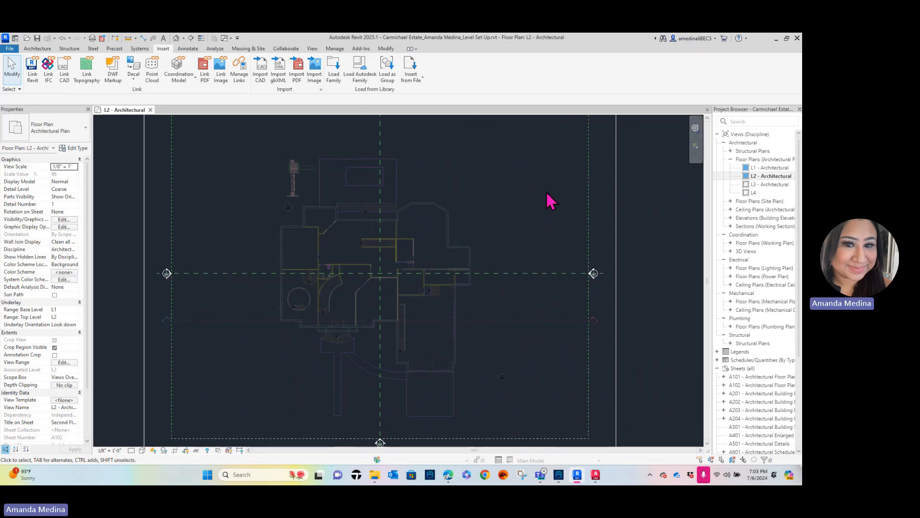
Step: Reopen the L1 - Architectural floor plan and tile it side by side with L2 - Architectural
{"action": "double_click", "coordinate": [771, 168]}
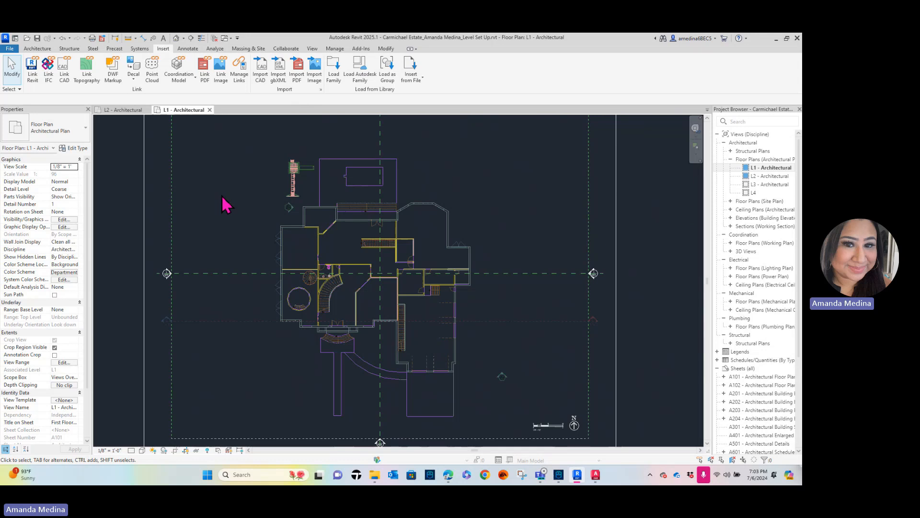
{"action": "key", "text": "w"}
{"action": "key", "text": "t"}
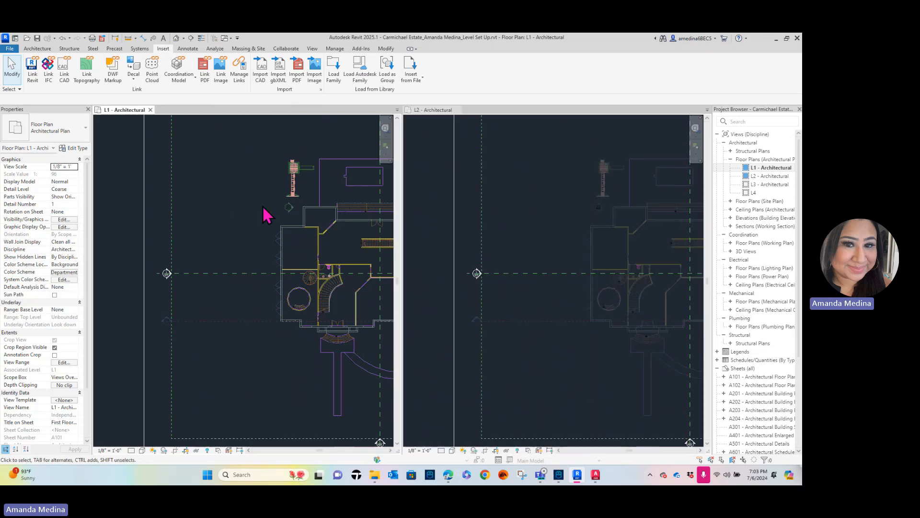
{"action": "scroll", "coordinate": [331, 193], "scroll_direction": "down", "scroll_amount": 3}
{"action": "middle_click_drag", "start_coordinate": [331, 193], "coordinate": [228, 228]}
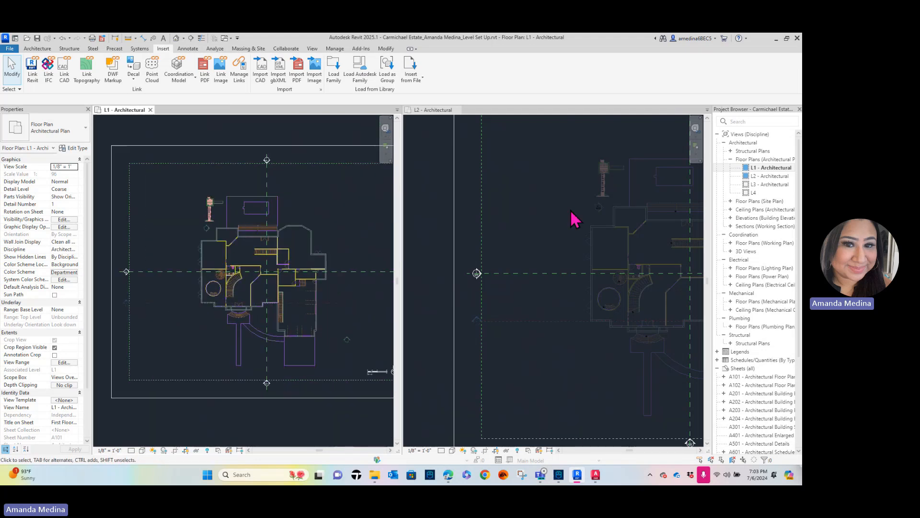
{"action": "scroll", "coordinate": [594, 222], "scroll_direction": "down", "scroll_amount": 3}
{"action": "middle_click_drag", "start_coordinate": [617, 235], "coordinate": [552, 263]}
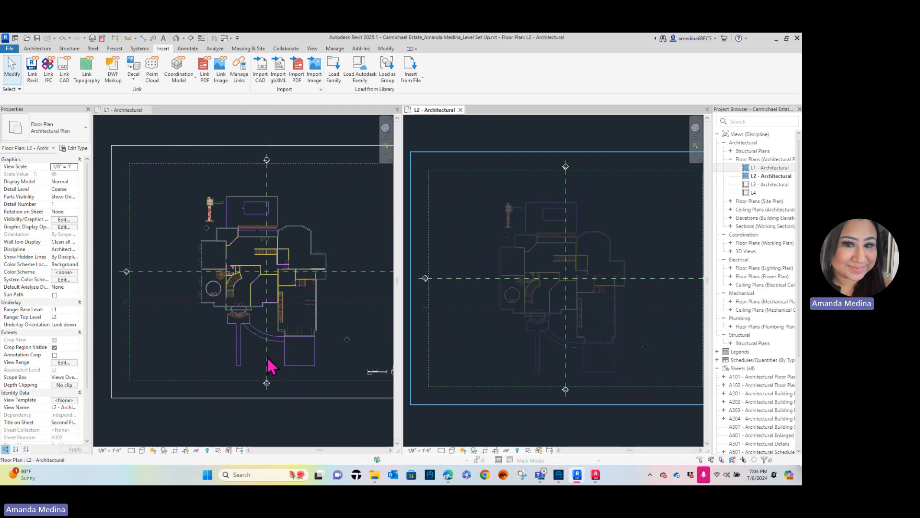
Step: Compare the linked drawing in the L1 plan with its underlay in the L2 plan, and close the L1 view
{"action": "left_click", "coordinate": [304, 357]}
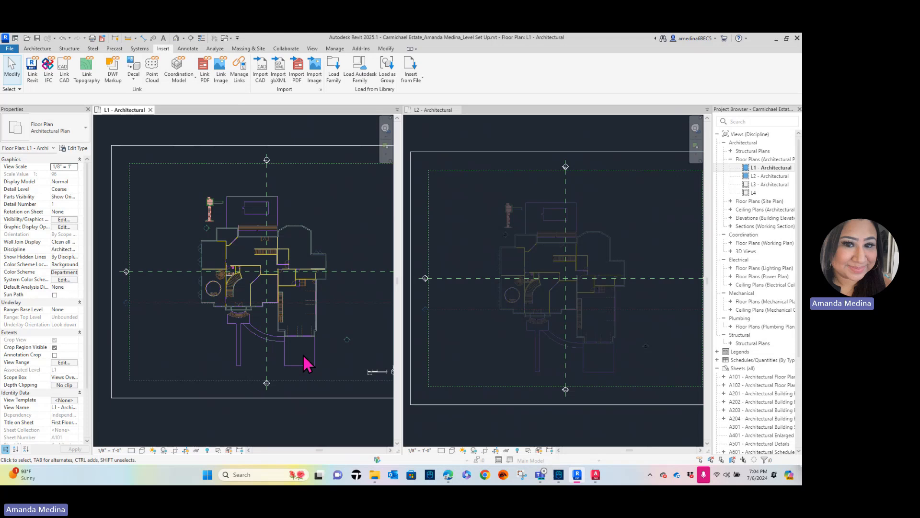
{"action": "scroll", "coordinate": [304, 356], "scroll_direction": "up", "scroll_amount": 1}
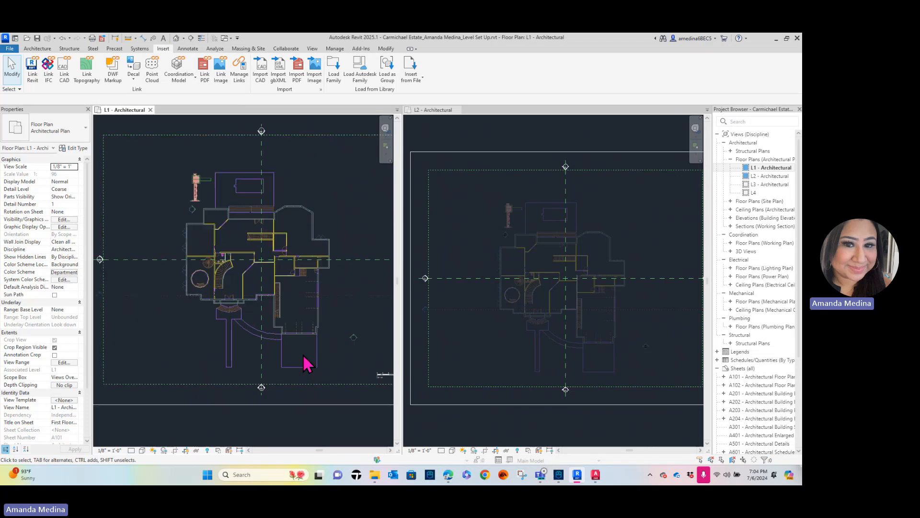
{"action": "scroll", "coordinate": [326, 315], "scroll_direction": "down", "scroll_amount": 1}
{"action": "left_click", "coordinate": [526, 362]}
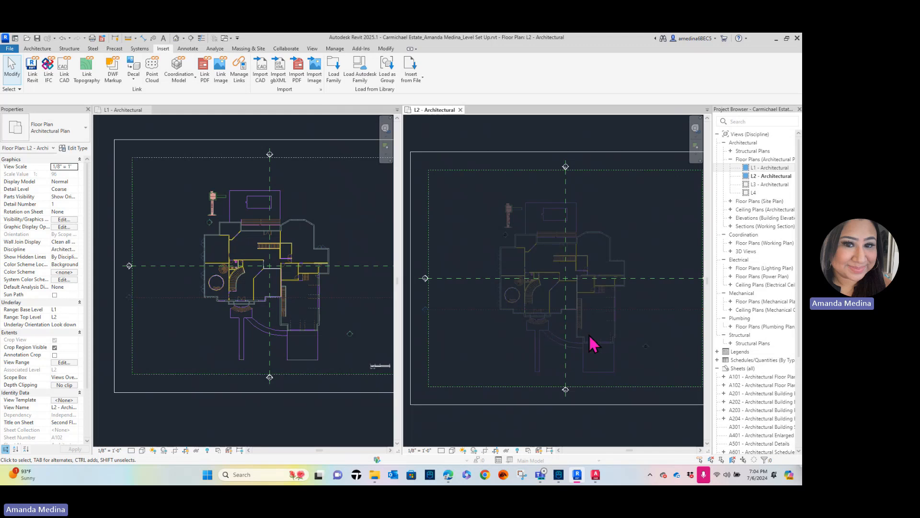
{"action": "mouse_move", "coordinate": [307, 256]}
{"action": "middle_mouse_down"}
{"action": "mouse_move", "coordinate": [304, 249]}
{"action": "mouse_move", "coordinate": [321, 255]}
{"action": "mouse_move", "coordinate": [308, 267]}
{"action": "middle_mouse_up"}
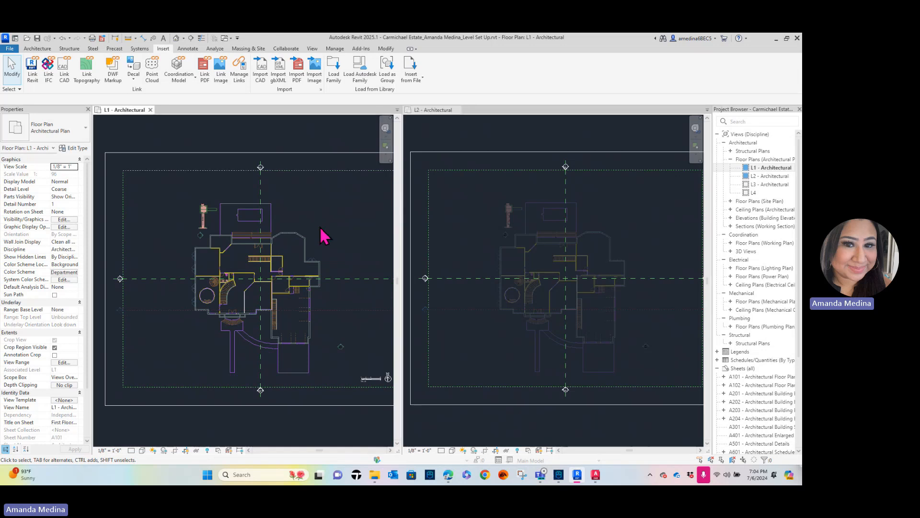
{"action": "left_click", "coordinate": [150, 109]}
{"action": "middle_click_drag", "start_coordinate": [362, 315], "coordinate": [424, 300]}
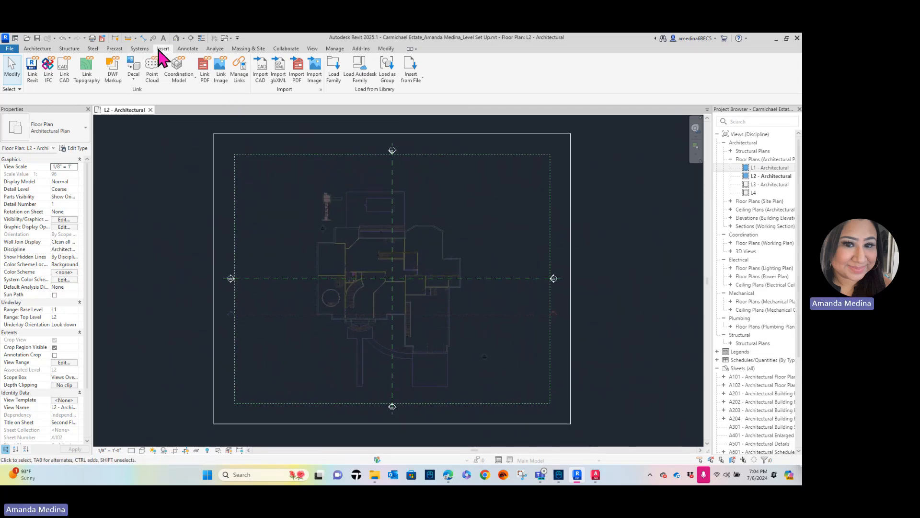
Step: Link Carmichael Estate-Floor Plan - L2 - Architectural.dwg into the L2 plan at Level L2 with Auto - Origin to Internal Origin positioning
{"action": "left_click", "coordinate": [70, 81]}
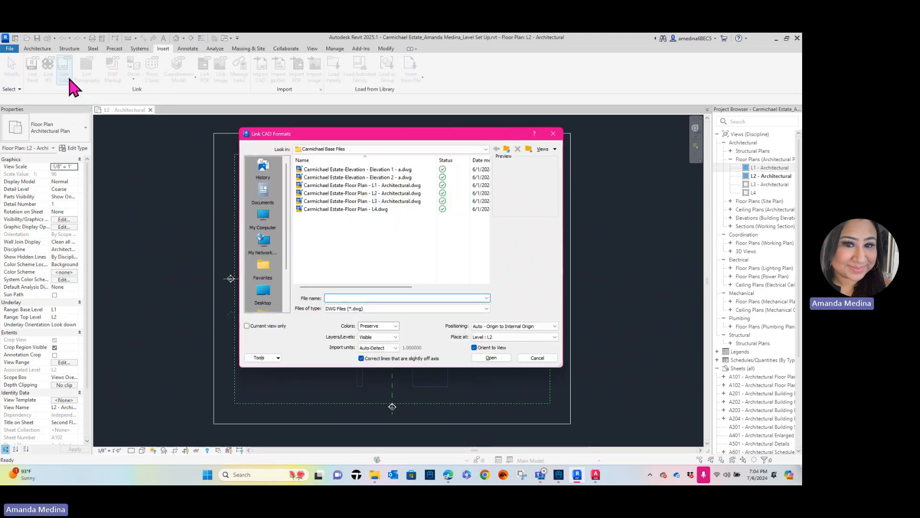
{"action": "left_click", "coordinate": [389, 193]}
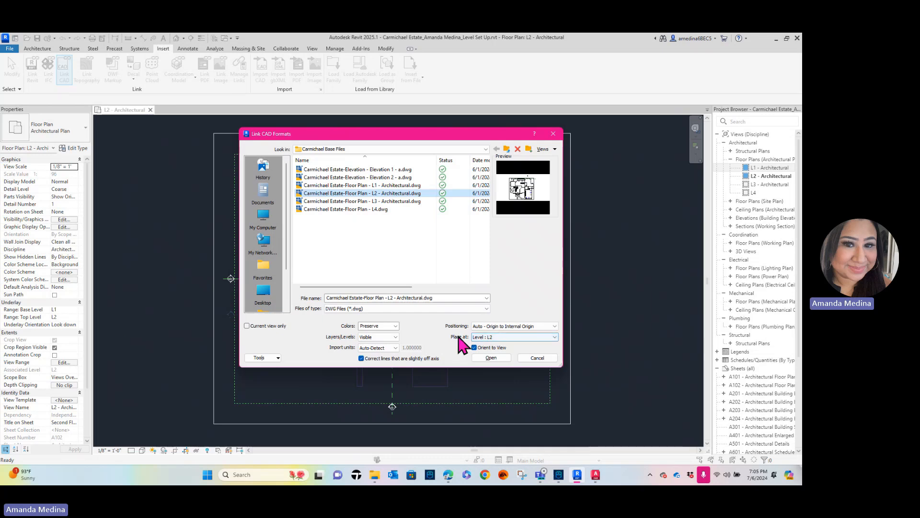
{"action": "left_click", "coordinate": [492, 357]}
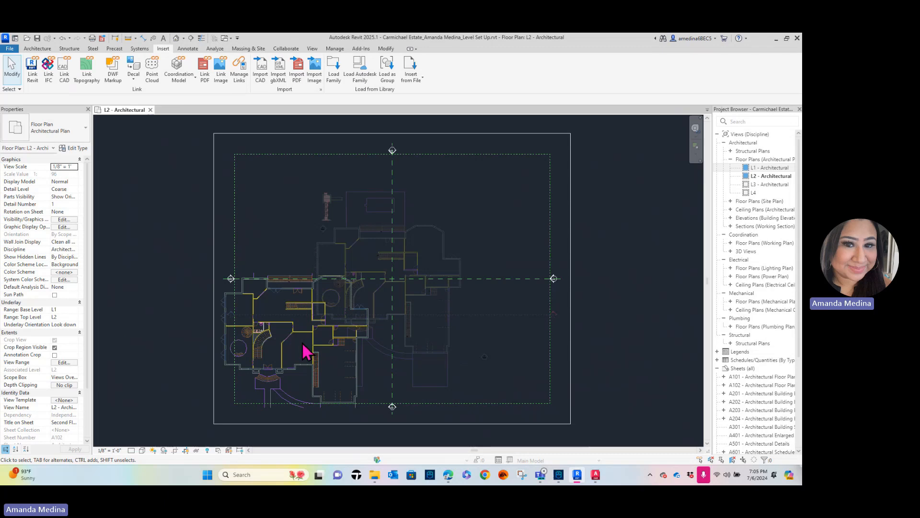
{"action": "left_click", "coordinate": [287, 359]}
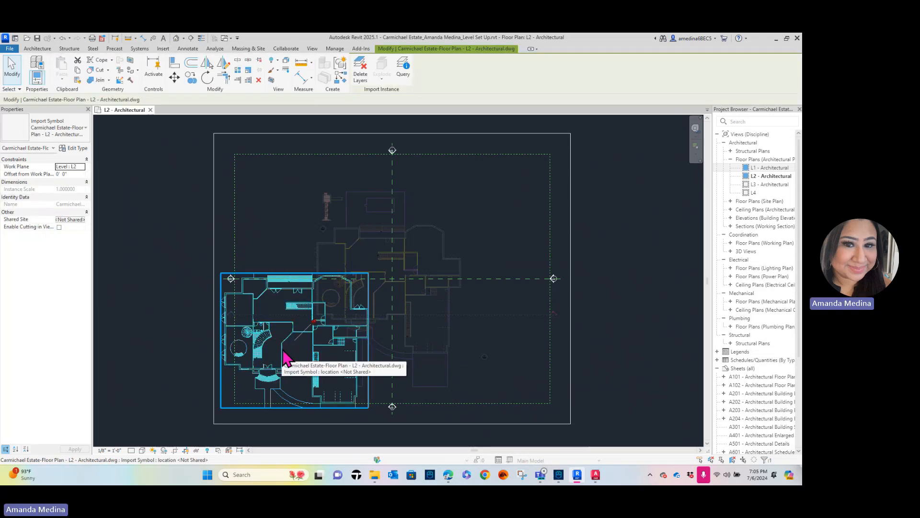
{"action": "left_click", "coordinate": [520, 363]}
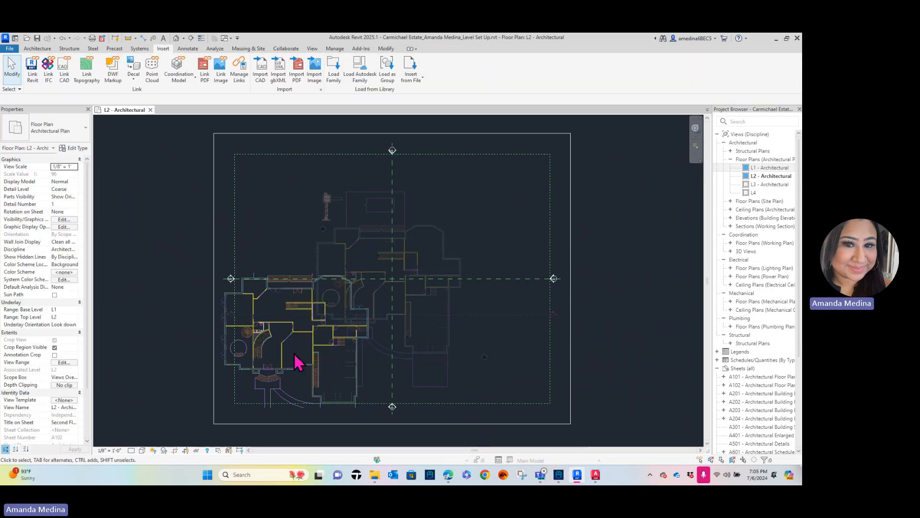
{"action": "left_click", "coordinate": [319, 373]}
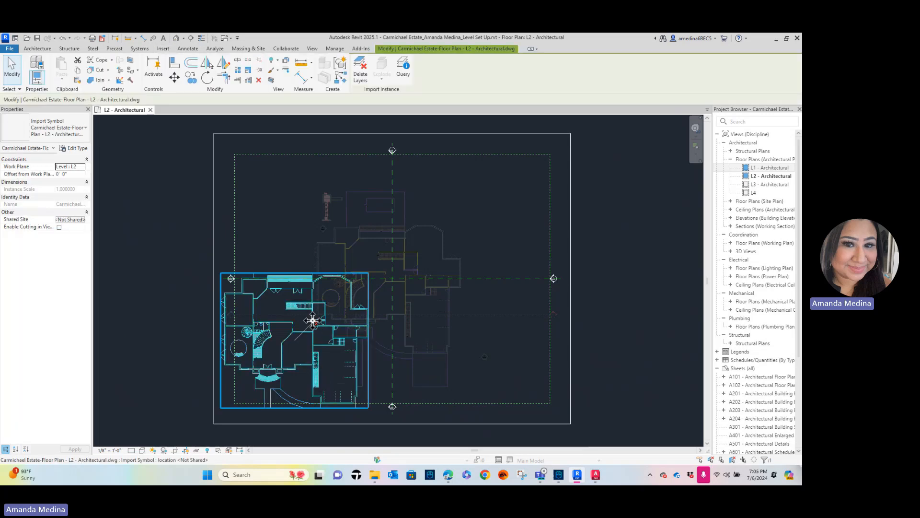
{"action": "left_click", "coordinate": [455, 364]}
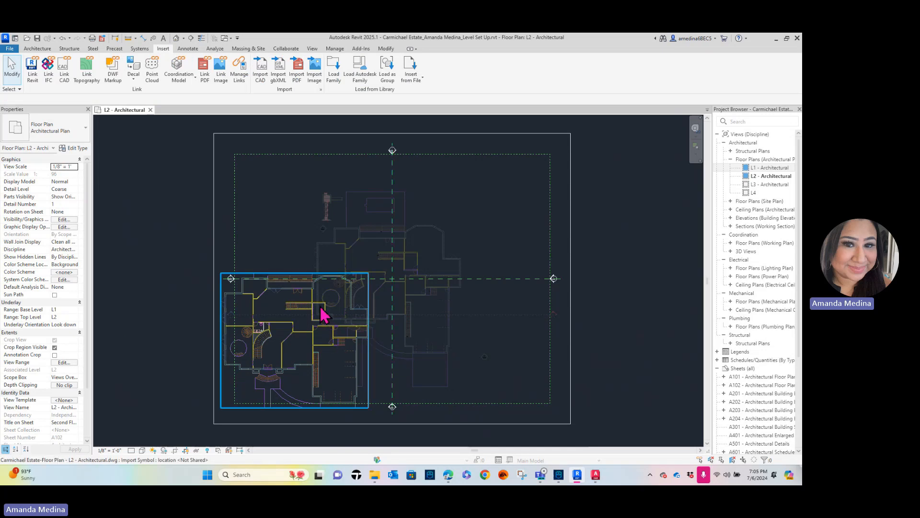
Step: Align the outer west wall face of the linked L2 drawing, near its southwest corner, with the matching wall face in the L1 underlay
{"action": "scroll", "coordinate": [321, 308], "scroll_direction": "up", "scroll_amount": 6}
{"action": "middle_click_drag", "start_coordinate": [417, 288], "coordinate": [391, 299]}
{"action": "scroll", "coordinate": [450, 318], "scroll_direction": "down", "scroll_amount": 1}
{"action": "middle_click_drag", "start_coordinate": [450, 330], "coordinate": [395, 332]}
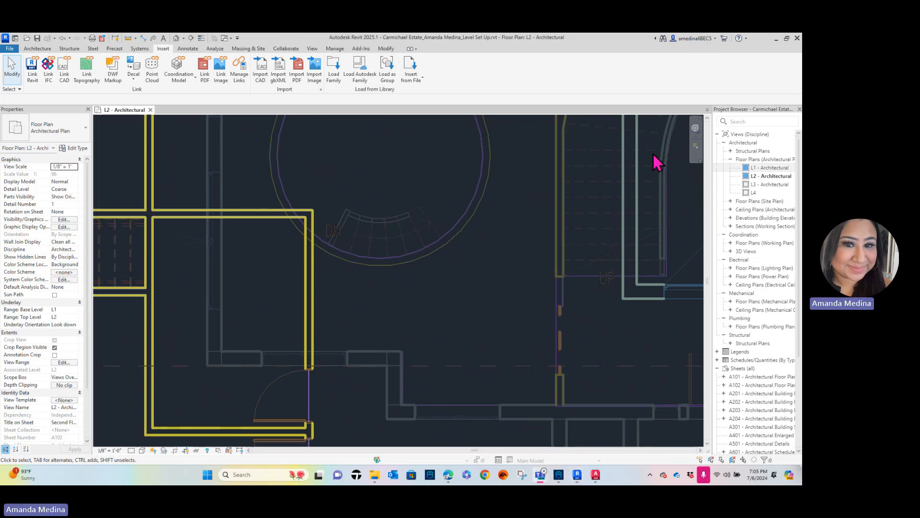
{"action": "left_click", "coordinate": [391, 50]}
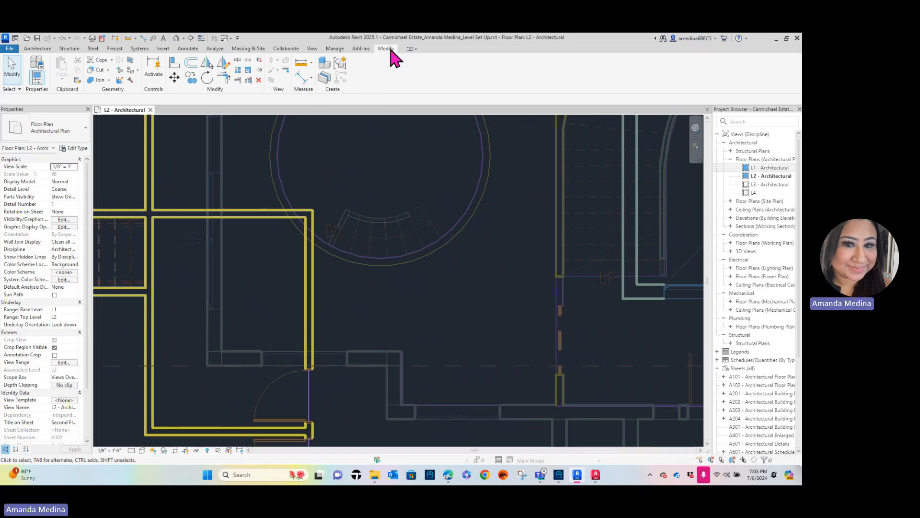
{"action": "left_click", "coordinate": [177, 68]}
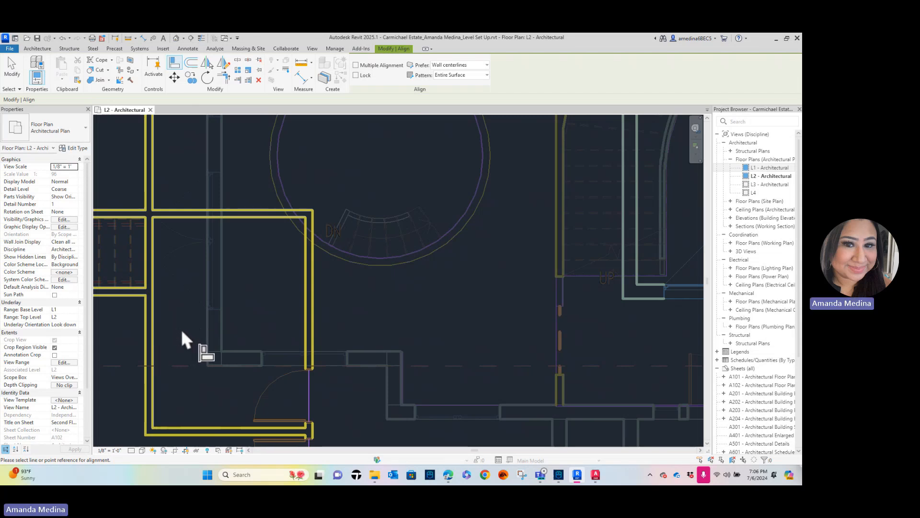
{"action": "scroll", "coordinate": [192, 327], "scroll_direction": "up", "scroll_amount": 2}
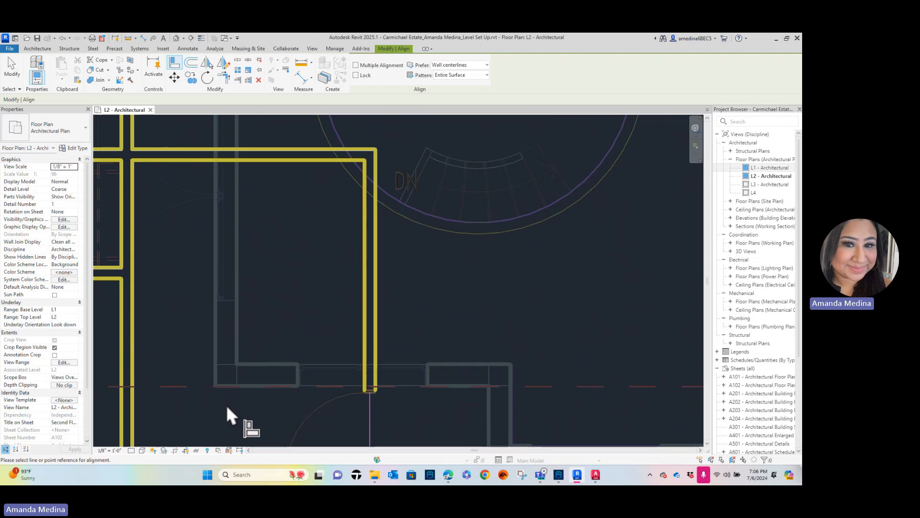
{"action": "left_click", "coordinate": [214, 337]}
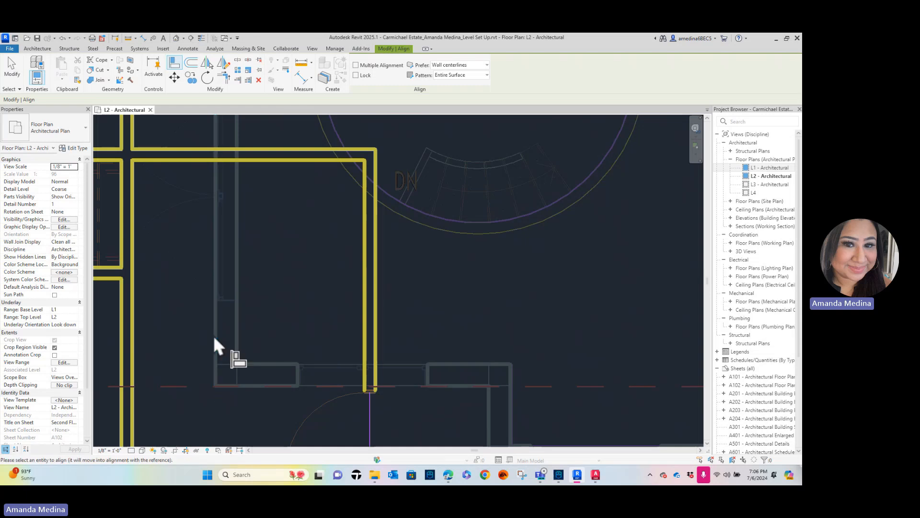
{"action": "scroll", "coordinate": [213, 335], "scroll_direction": "down", "scroll_amount": 3}
{"action": "scroll", "coordinate": [213, 341], "scroll_direction": "down", "scroll_amount": 5}
{"action": "middle_click_drag", "start_coordinate": [230, 353], "coordinate": [514, 283]}
{"action": "scroll", "coordinate": [284, 383], "scroll_direction": "up", "scroll_amount": 3}
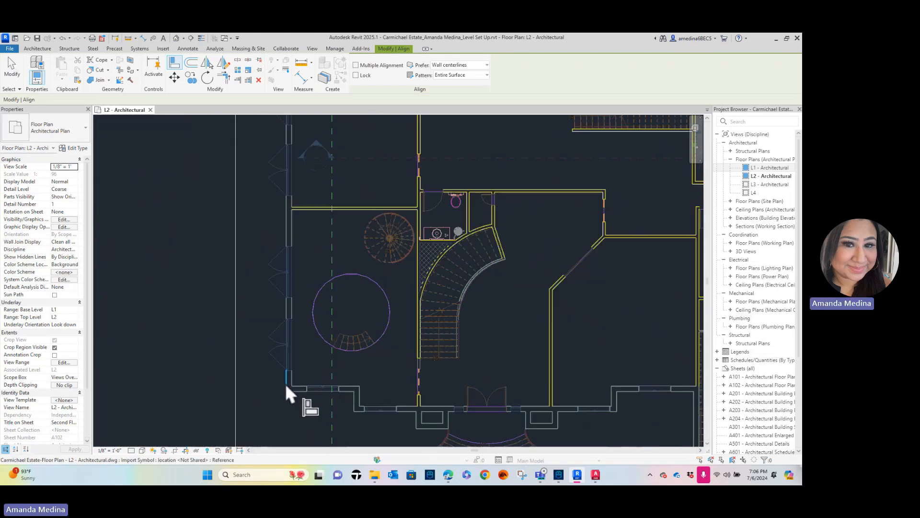
{"action": "scroll", "coordinate": [287, 383], "scroll_direction": "up", "scroll_amount": 4}
{"action": "scroll", "coordinate": [288, 382], "scroll_direction": "down", "scroll_amount": 5}
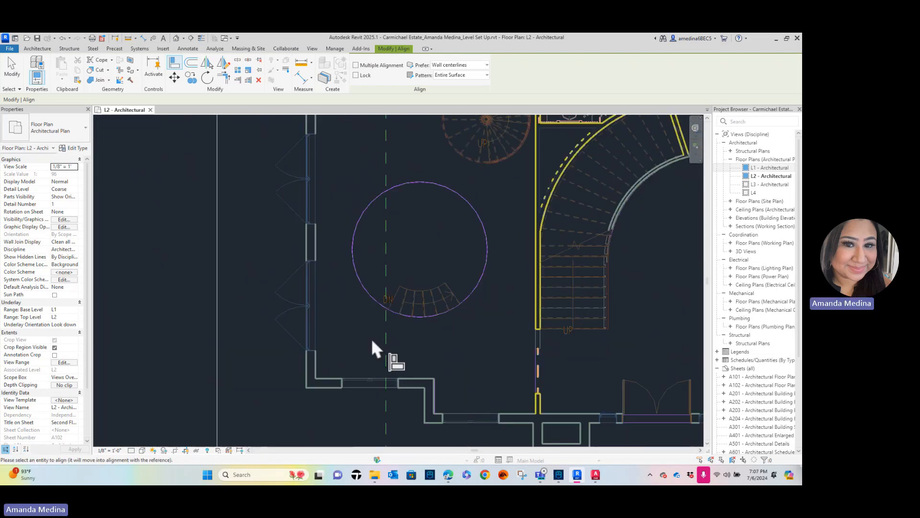
{"action": "scroll", "coordinate": [330, 360], "scroll_direction": "up", "scroll_amount": 3}
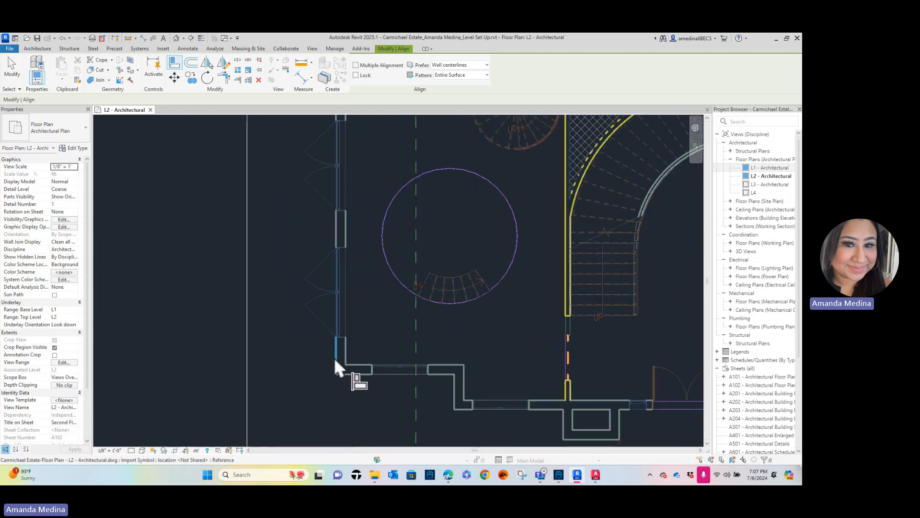
{"action": "scroll", "coordinate": [335, 363], "scroll_direction": "up", "scroll_amount": 1}
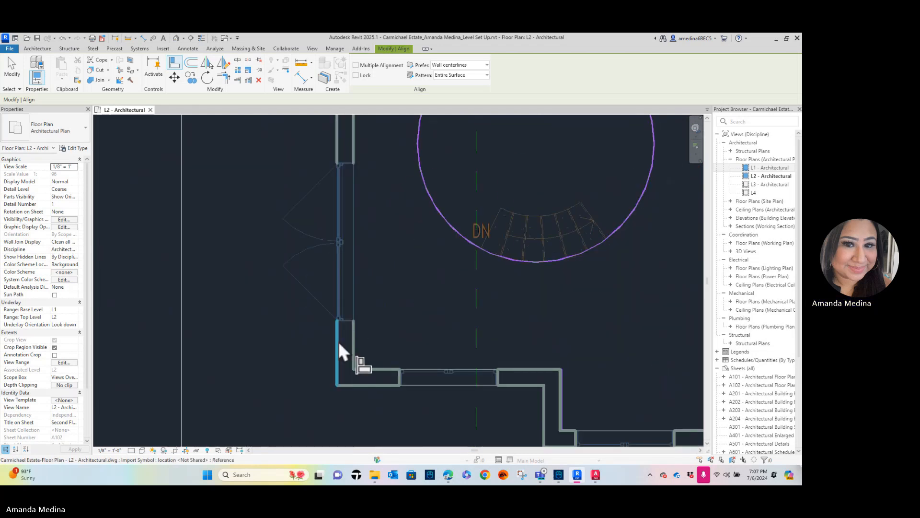
{"action": "left_click", "coordinate": [336, 361]}
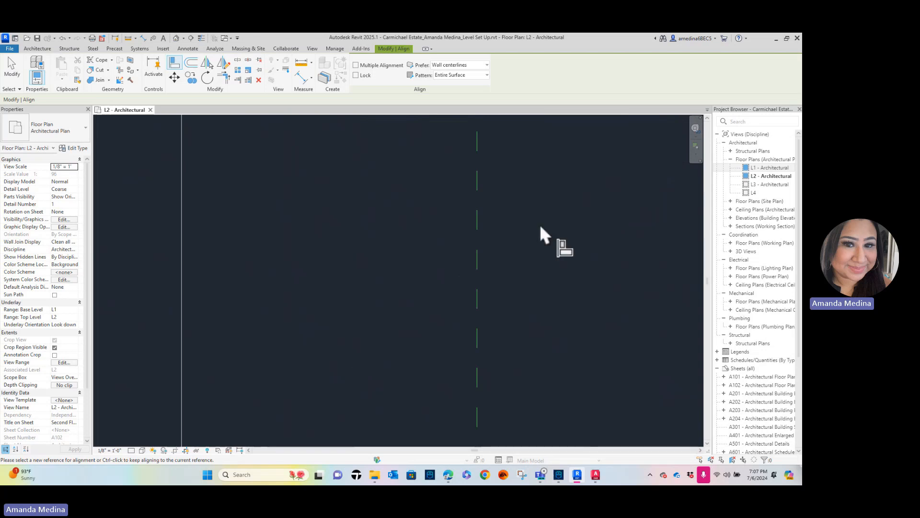
Step: Align the outer south wall face at the L2 drawing's southwest corner with the matching wall face in the L1 underlay
{"action": "scroll", "coordinate": [569, 223], "scroll_direction": "down", "scroll_amount": 4}
{"action": "middle_click_drag", "start_coordinate": [613, 226], "coordinate": [335, 320]}
{"action": "scroll", "coordinate": [362, 257], "scroll_direction": "up", "scroll_amount": 5}
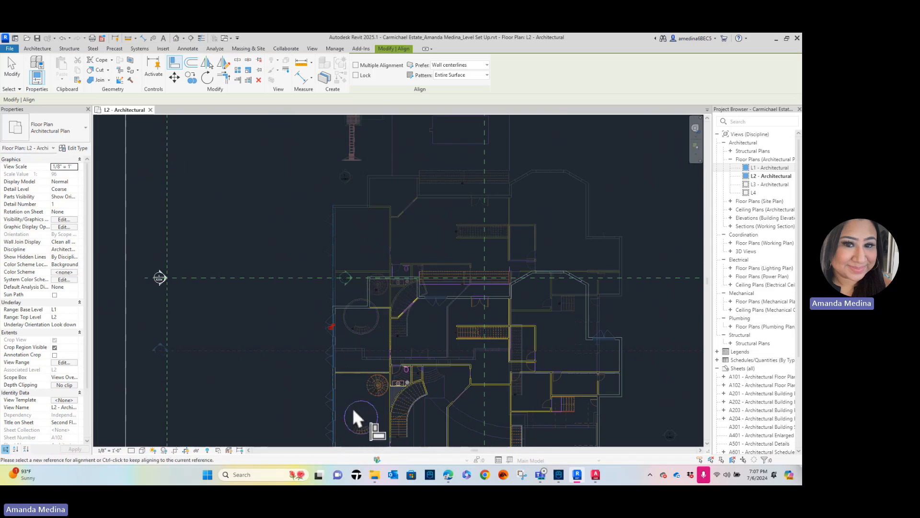
{"action": "scroll", "coordinate": [344, 354], "scroll_direction": "up", "scroll_amount": 2}
{"action": "scroll", "coordinate": [348, 364], "scroll_direction": "up", "scroll_amount": 5}
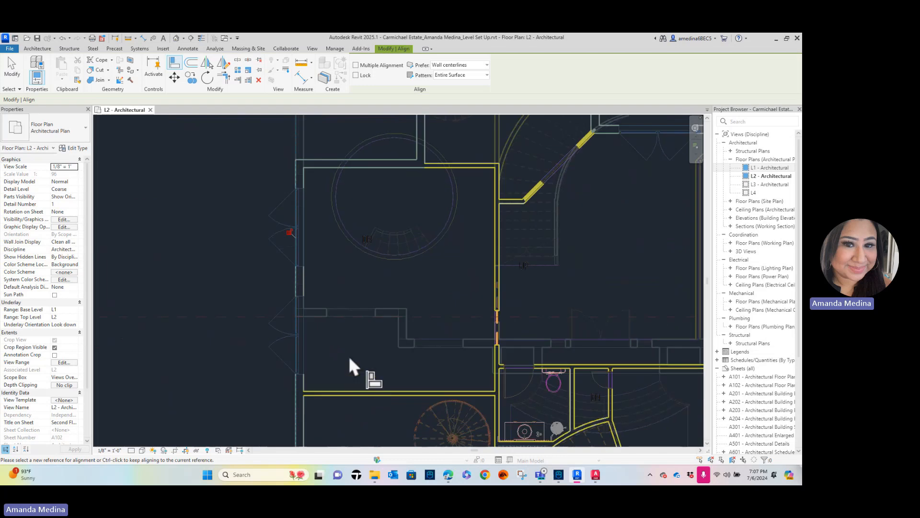
{"action": "scroll", "coordinate": [292, 289], "scroll_direction": "up", "scroll_amount": 3}
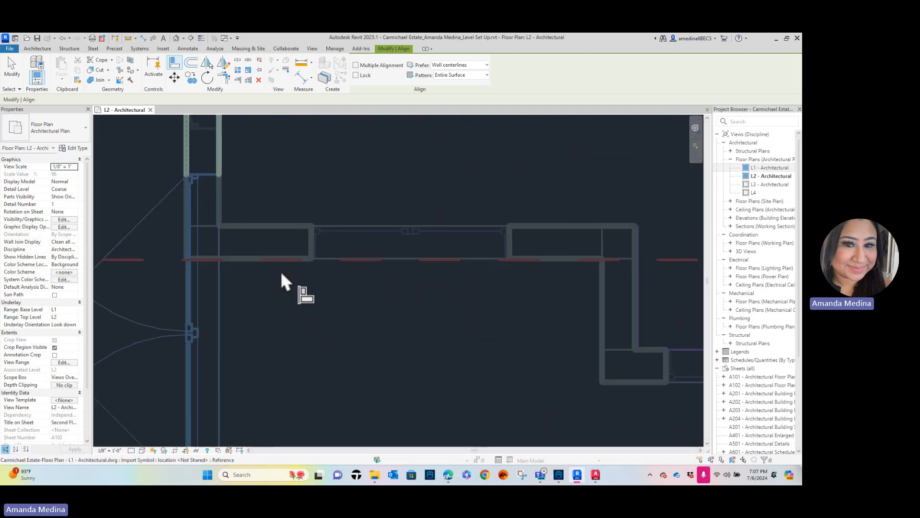
{"action": "left_click", "coordinate": [241, 255]}
{"action": "scroll", "coordinate": [307, 329], "scroll_direction": "down", "scroll_amount": 3}
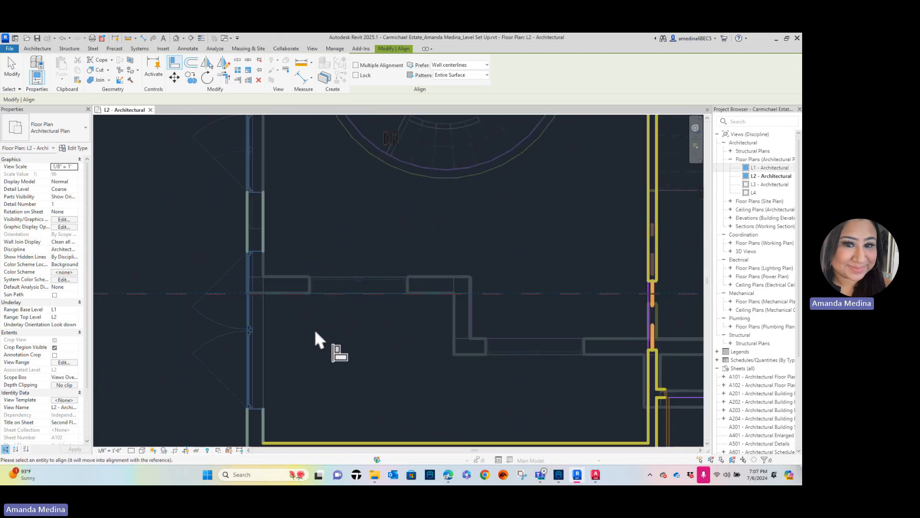
{"action": "scroll", "coordinate": [330, 352], "scroll_direction": "down", "scroll_amount": 2}
{"action": "middle_click_drag", "start_coordinate": [347, 355], "coordinate": [327, 175]}
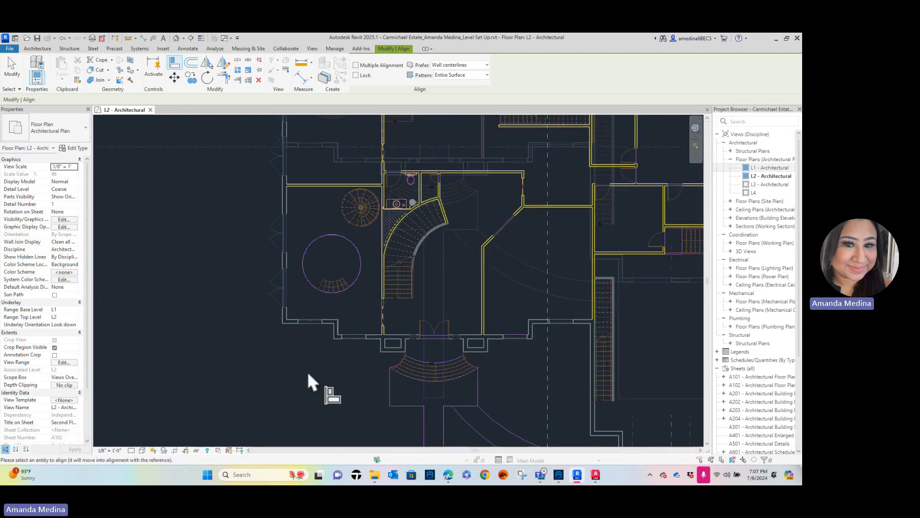
{"action": "scroll", "coordinate": [281, 316], "scroll_direction": "up", "scroll_amount": 3}
{"action": "scroll", "coordinate": [283, 319], "scroll_direction": "up", "scroll_amount": 5}
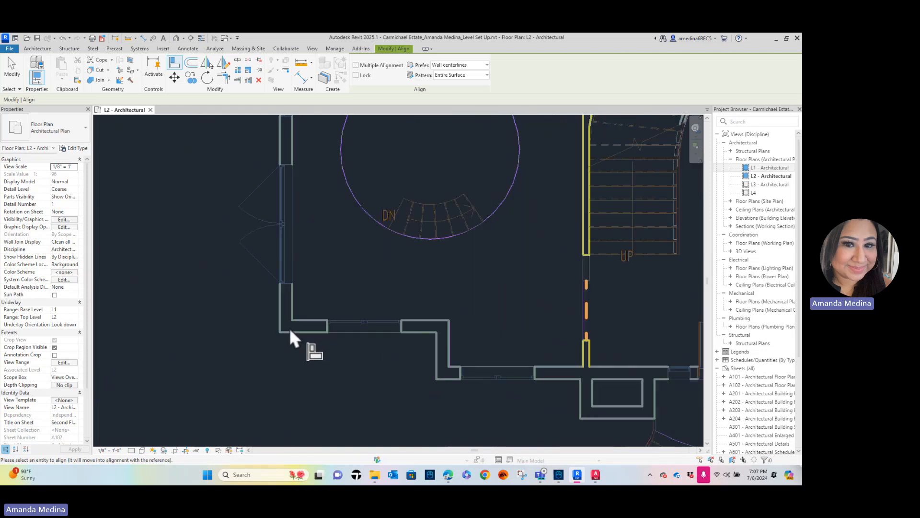
{"action": "left_click", "coordinate": [350, 339]}
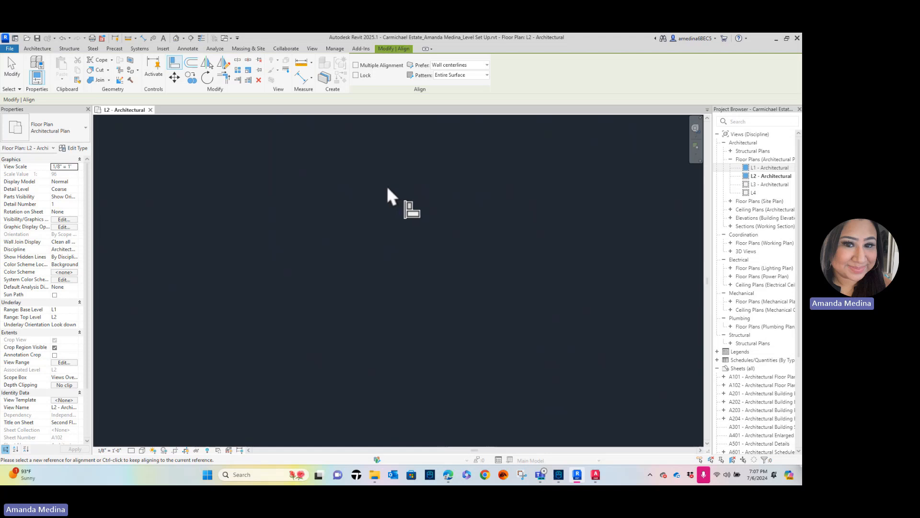
{"action": "scroll", "coordinate": [438, 200], "scroll_direction": "down", "scroll_amount": 2}
{"action": "scroll", "coordinate": [438, 200], "scroll_direction": "down", "scroll_amount": 4}
{"action": "middle_click_drag", "start_coordinate": [439, 200], "coordinate": [350, 363]}
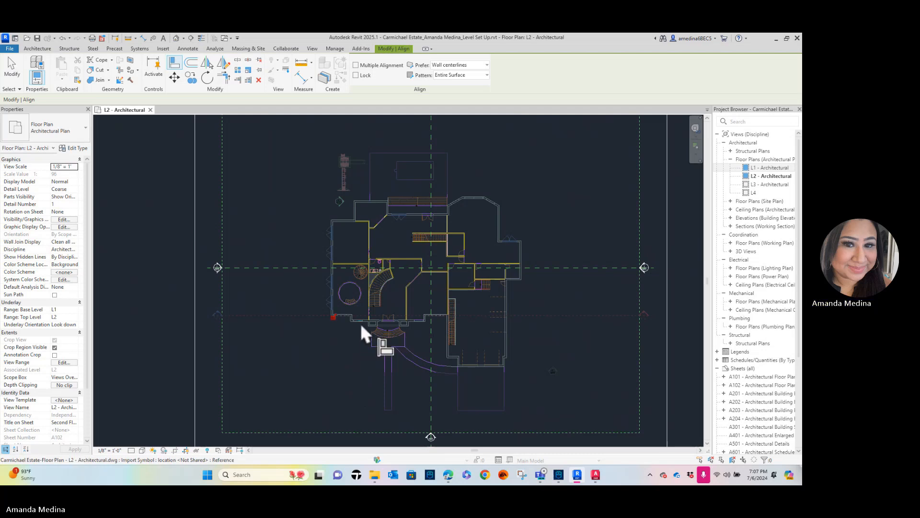
{"action": "key", "text": "Escape"}
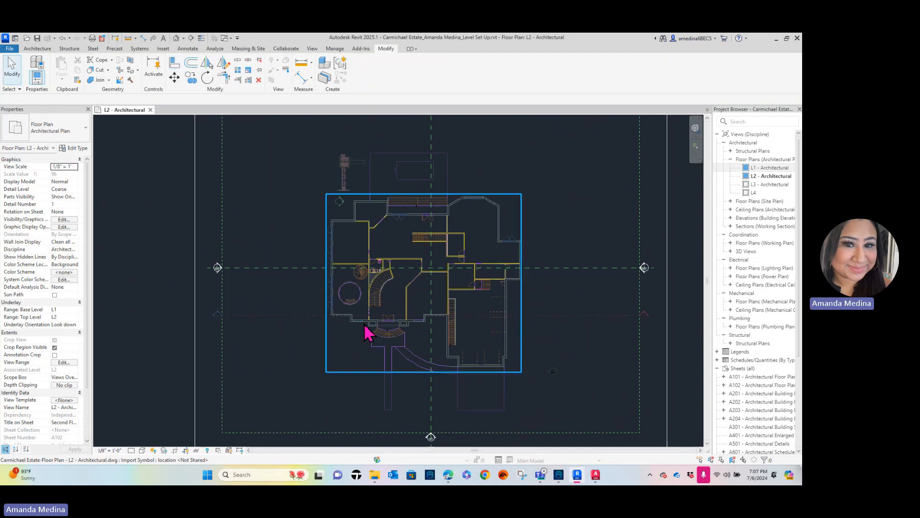
Step: Select the aligned L2 drawing to inspect its position and pin control, and clear the selection
{"action": "left_click", "coordinate": [491, 207]}
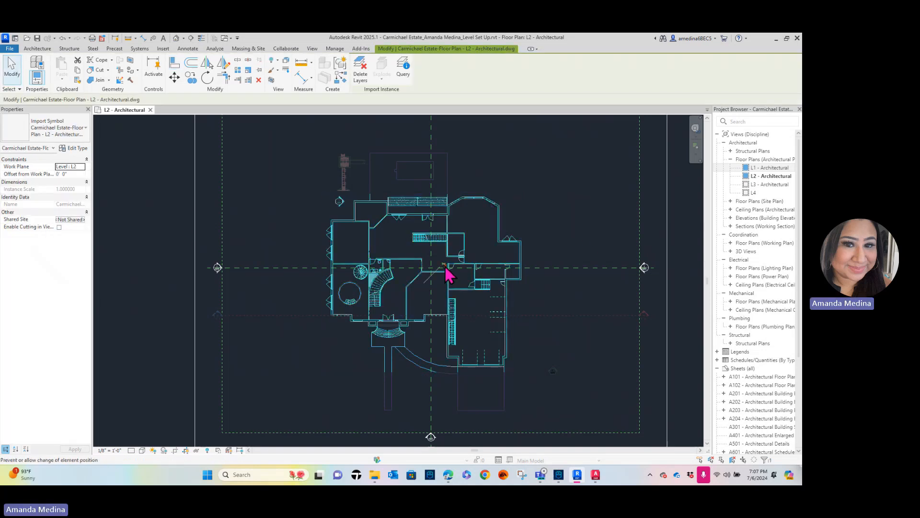
{"action": "key", "text": "Escape"}
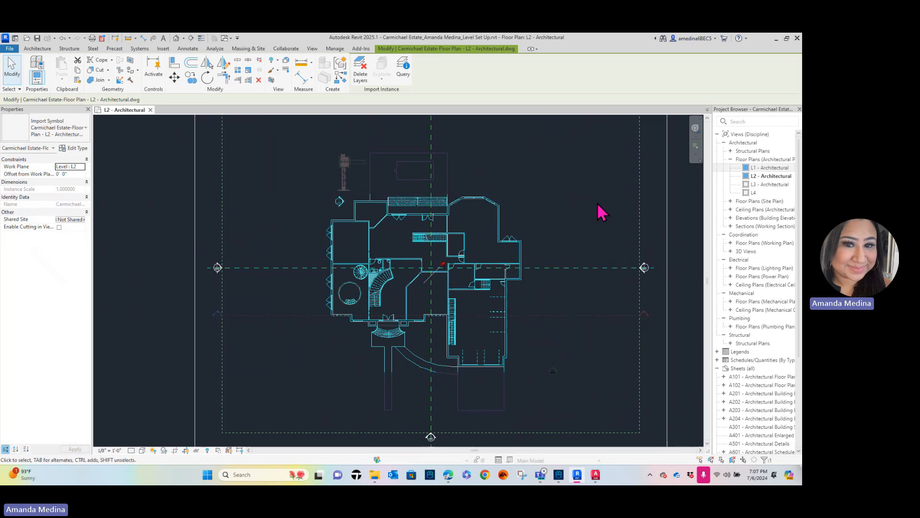
{"action": "scroll", "coordinate": [589, 204], "scroll_direction": "down", "scroll_amount": 1}
{"action": "middle_click_drag", "start_coordinate": [587, 198], "coordinate": [570, 195]}
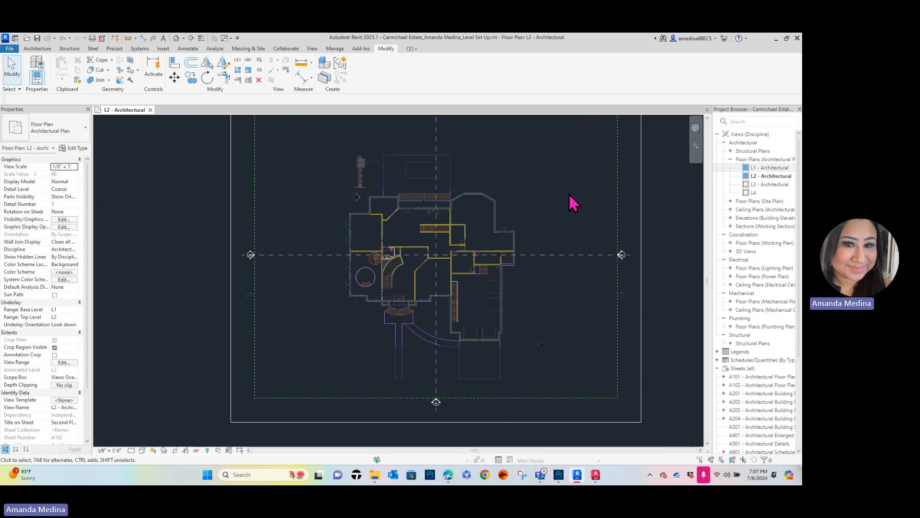
Step: Open the L3 - Architectural floor plan and set its underlay base level to L2
{"action": "double_click", "coordinate": [766, 187]}
{"action": "scroll", "coordinate": [480, 178], "scroll_direction": "down", "scroll_amount": 2}
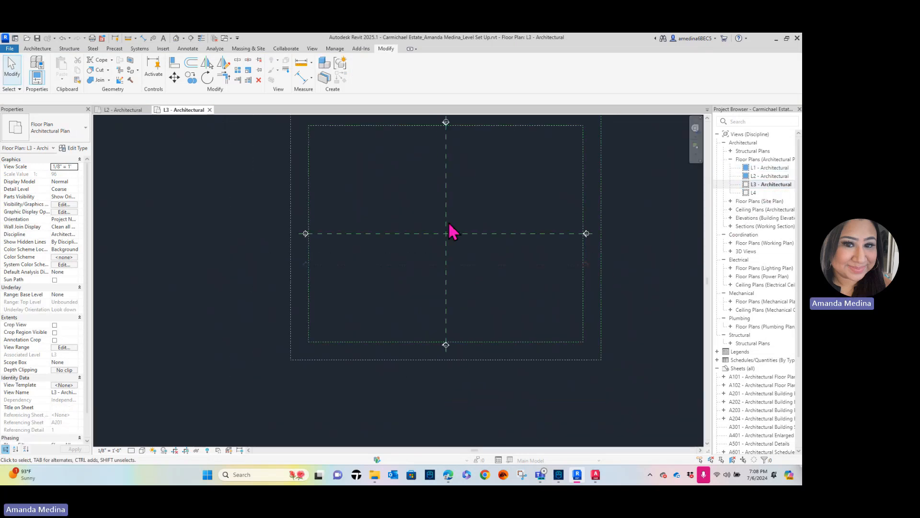
{"action": "middle_click_drag", "start_coordinate": [486, 195], "coordinate": [469, 230]}
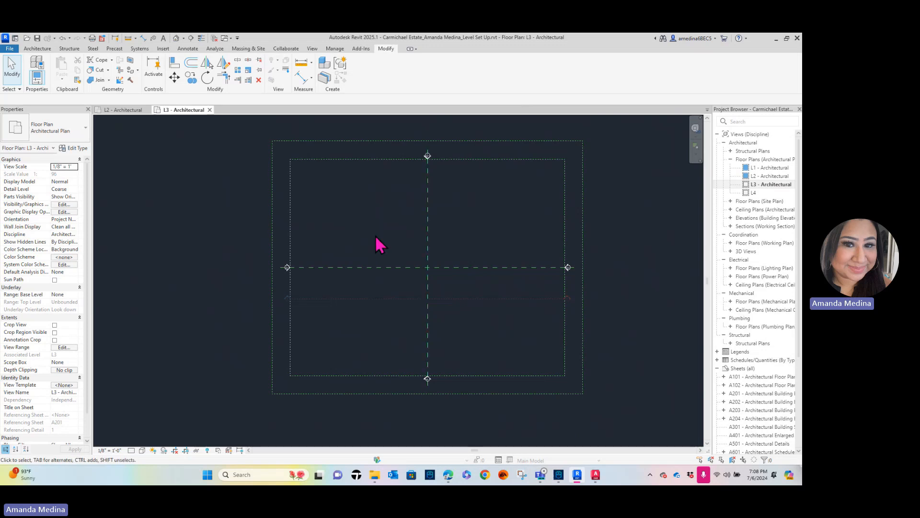
{"action": "middle_click_drag", "start_coordinate": [390, 248], "coordinate": [366, 236]}
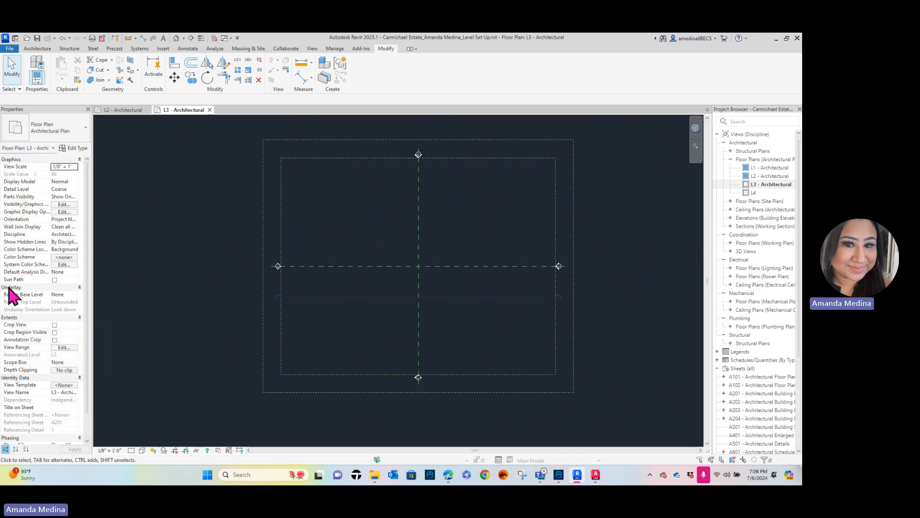
{"action": "left_click", "coordinate": [64, 294]}
{"action": "left_click", "coordinate": [74, 294]}
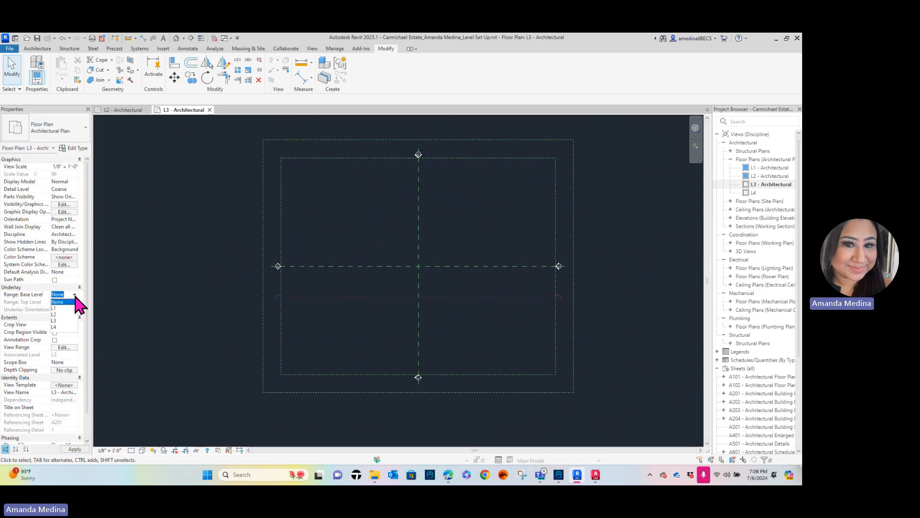
{"action": "left_click", "coordinate": [55, 314]}
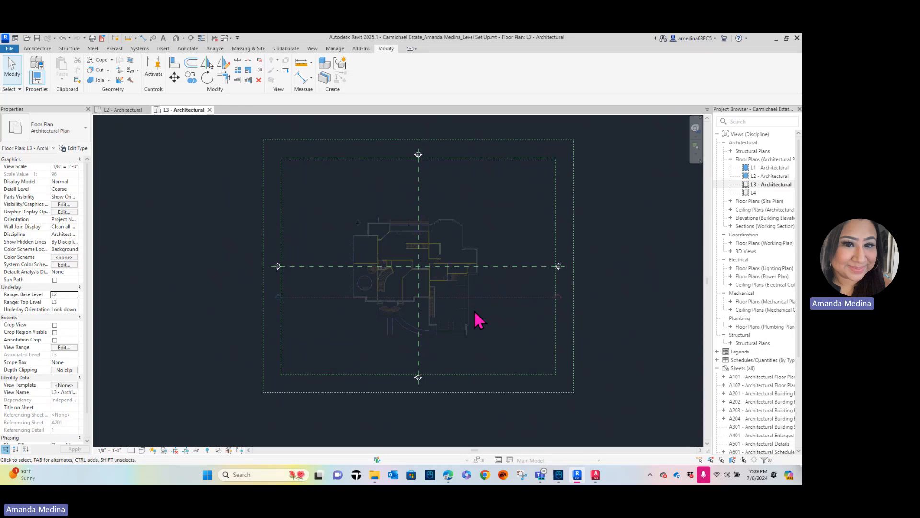
{"action": "scroll", "coordinate": [479, 321], "scroll_direction": "up", "scroll_amount": 4}
{"action": "middle_click_drag", "start_coordinate": [459, 287], "coordinate": [433, 257]}
{"action": "scroll", "coordinate": [434, 257], "scroll_direction": "up", "scroll_amount": 1}
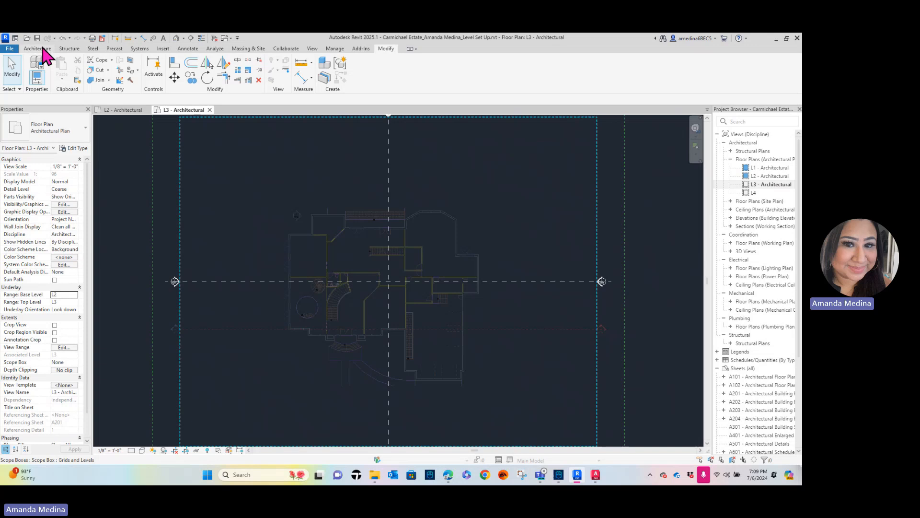
Step: Link Carmichael Estate-Floor Plan - L3 - Architectural.dwg at Level L3 with Auto - Origin to Internal Origin positioning and Orient to View enabled
{"action": "left_click", "coordinate": [166, 49]}
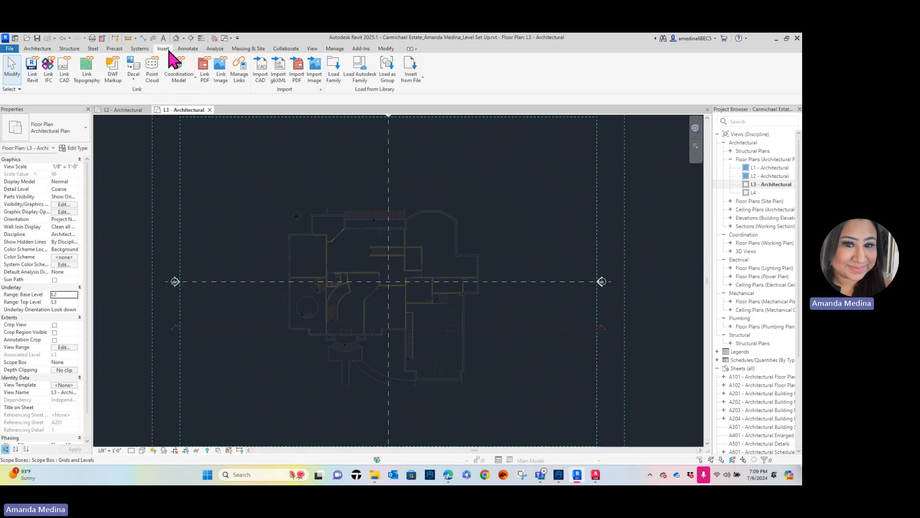
{"action": "left_click", "coordinate": [64, 69]}
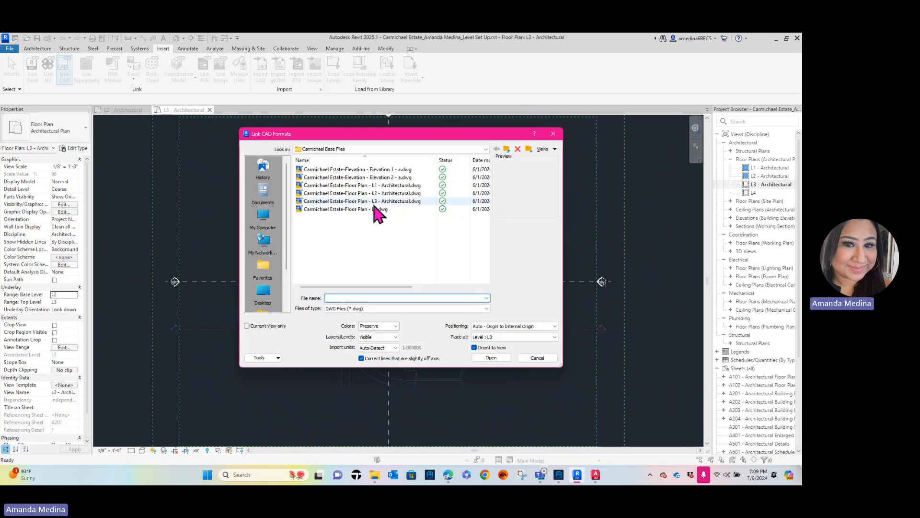
{"action": "left_click", "coordinate": [375, 204]}
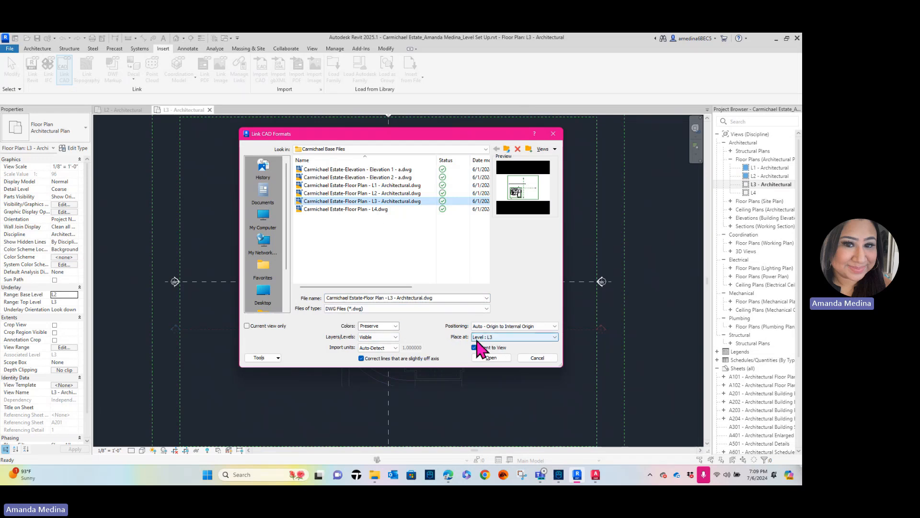
{"action": "left_click", "coordinate": [474, 347]}
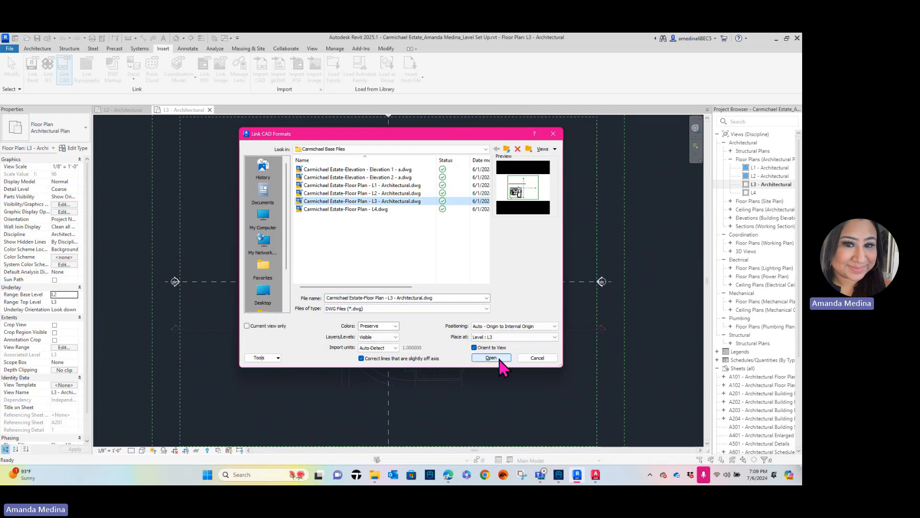
{"action": "left_click", "coordinate": [498, 359]}
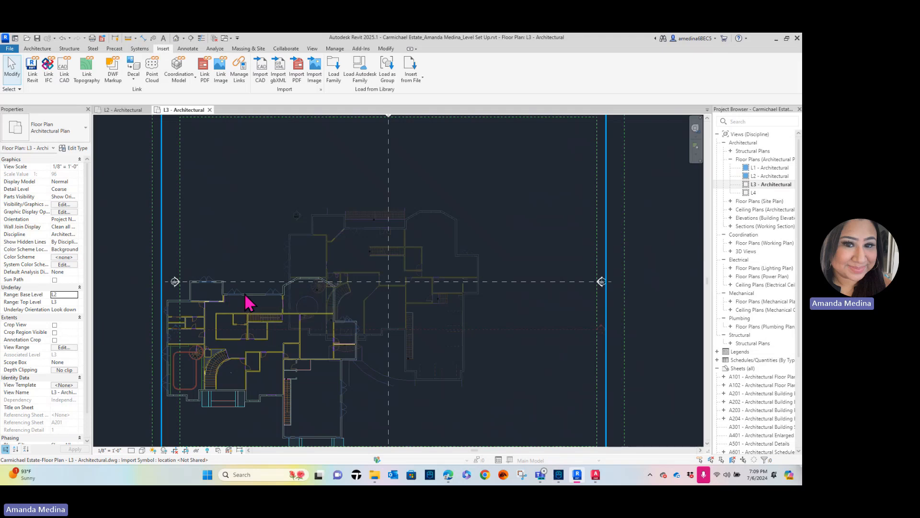
{"action": "left_click", "coordinate": [248, 303]}
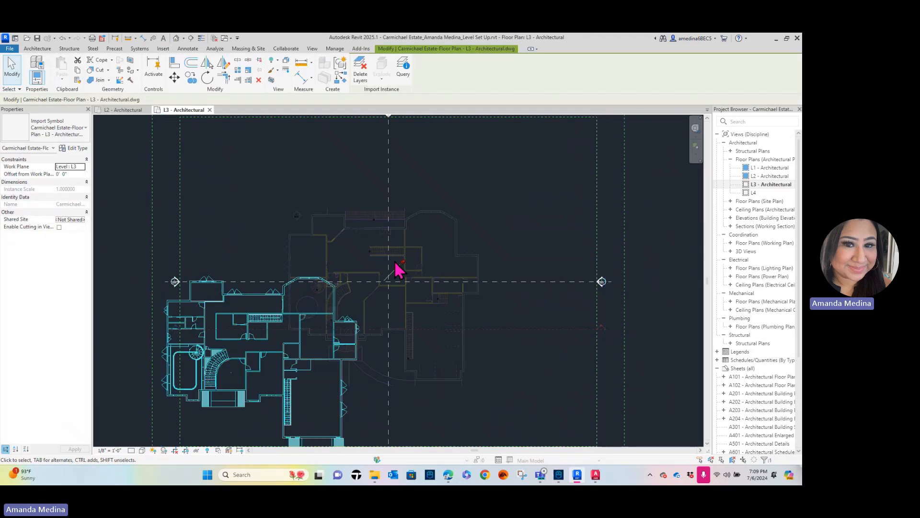
{"action": "left_click", "coordinate": [536, 205]}
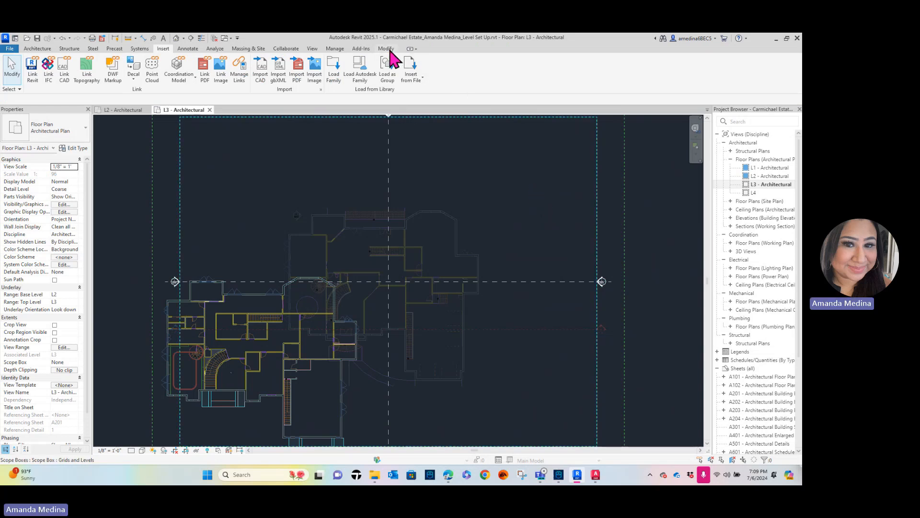
Step: Align the outer west wall face at the L3 drawing's southwest corner with the matching wall face in the L2 underlay
{"action": "left_click", "coordinate": [386, 48]}
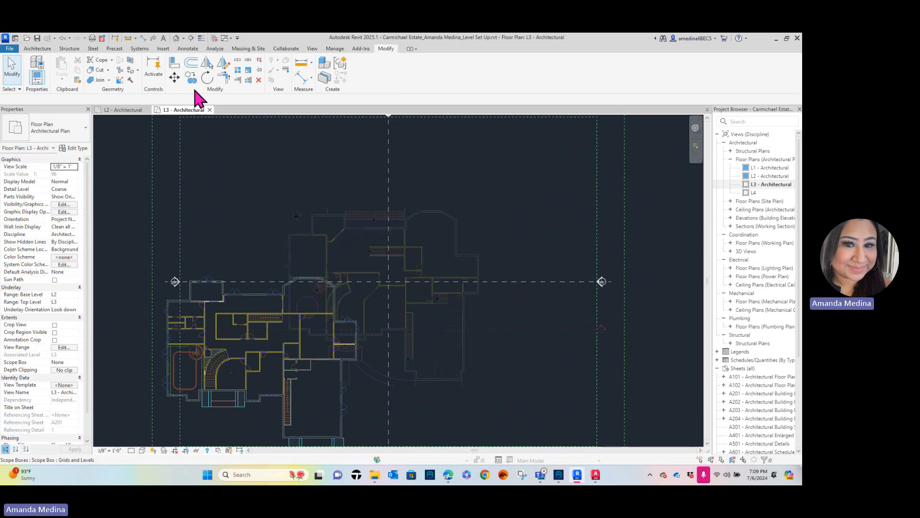
{"action": "left_click", "coordinate": [175, 64]}
{"action": "scroll", "coordinate": [285, 335], "scroll_direction": "up", "scroll_amount": 3}
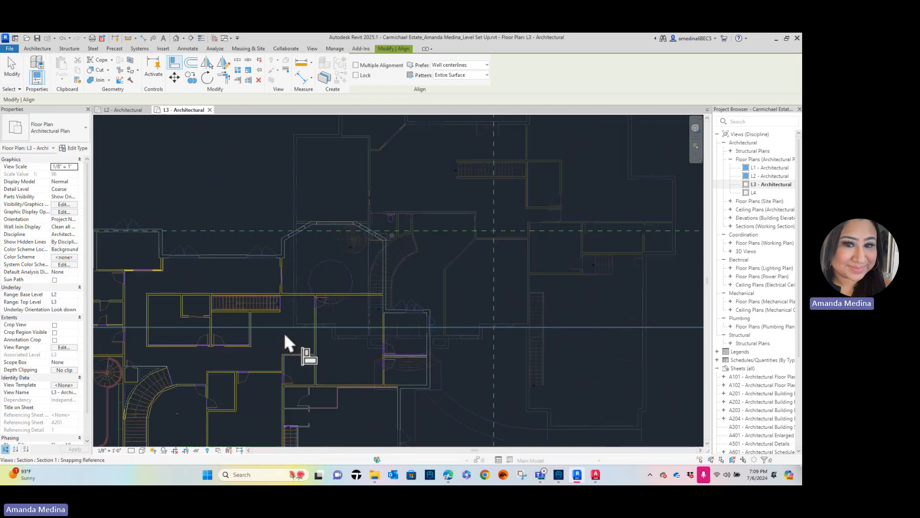
{"action": "scroll", "coordinate": [286, 341], "scroll_direction": "up", "scroll_amount": 6}
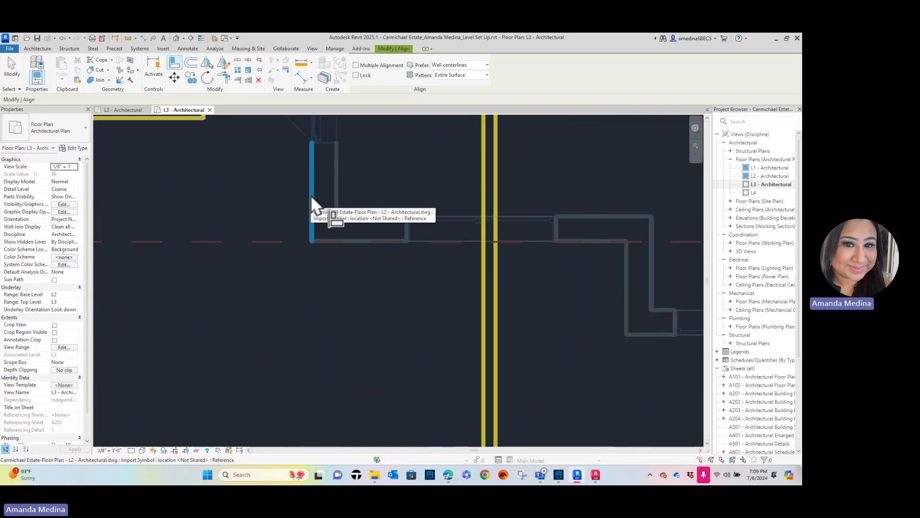
{"action": "left_click", "coordinate": [312, 196]}
{"action": "scroll", "coordinate": [294, 369], "scroll_direction": "down", "scroll_amount": 4}
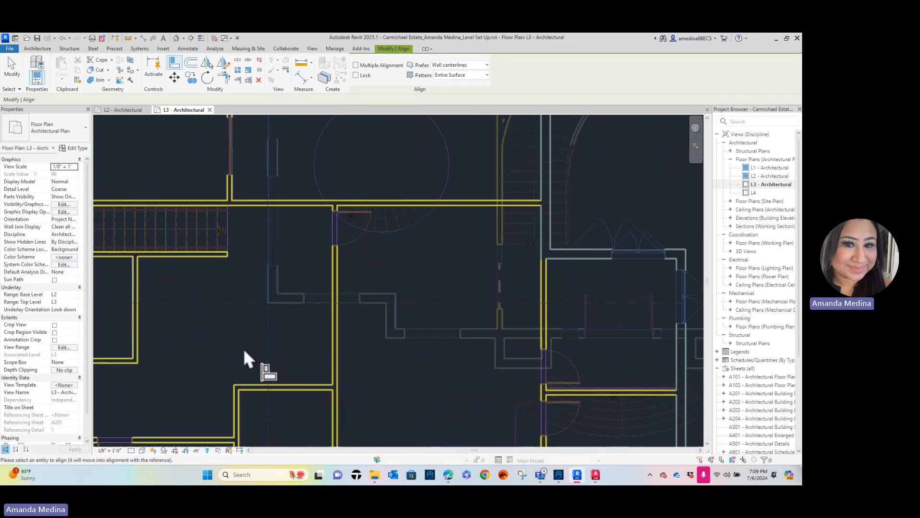
{"action": "scroll", "coordinate": [245, 352], "scroll_direction": "down", "scroll_amount": 5}
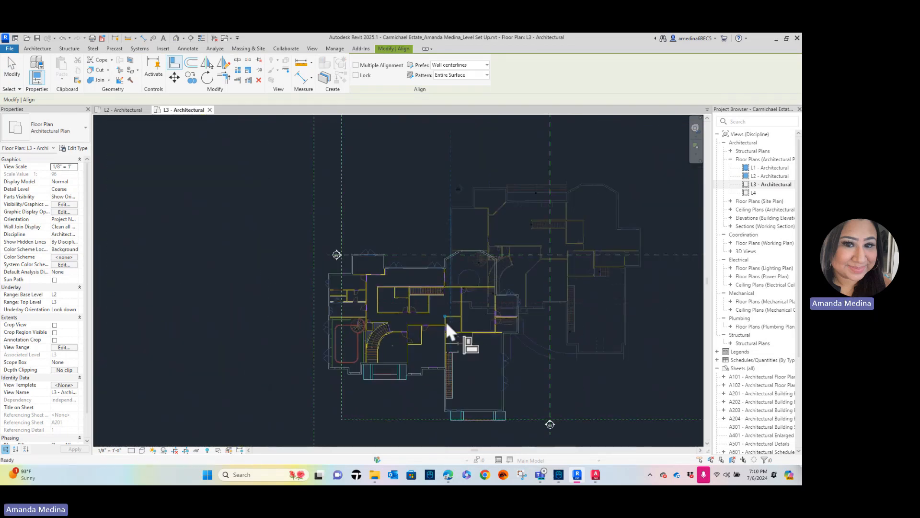
{"action": "scroll", "coordinate": [329, 370], "scroll_direction": "up", "scroll_amount": 8}
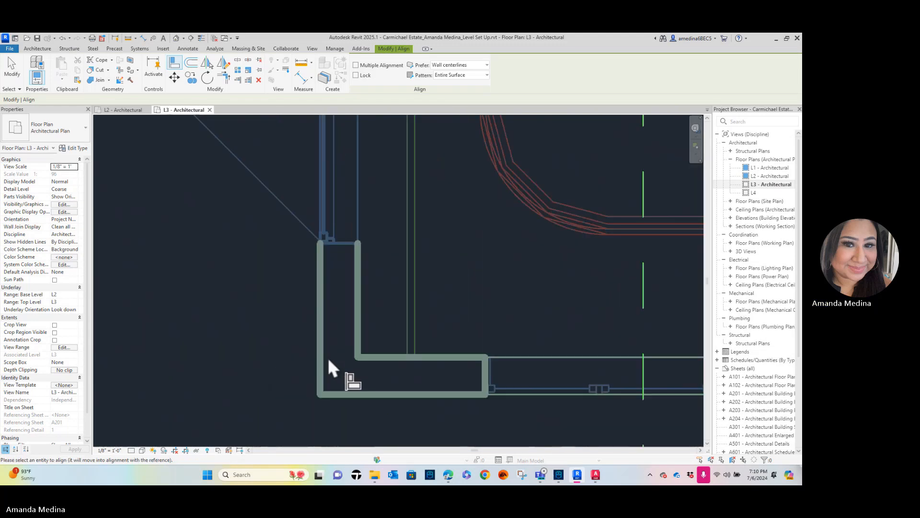
{"action": "left_click", "coordinate": [321, 358]}
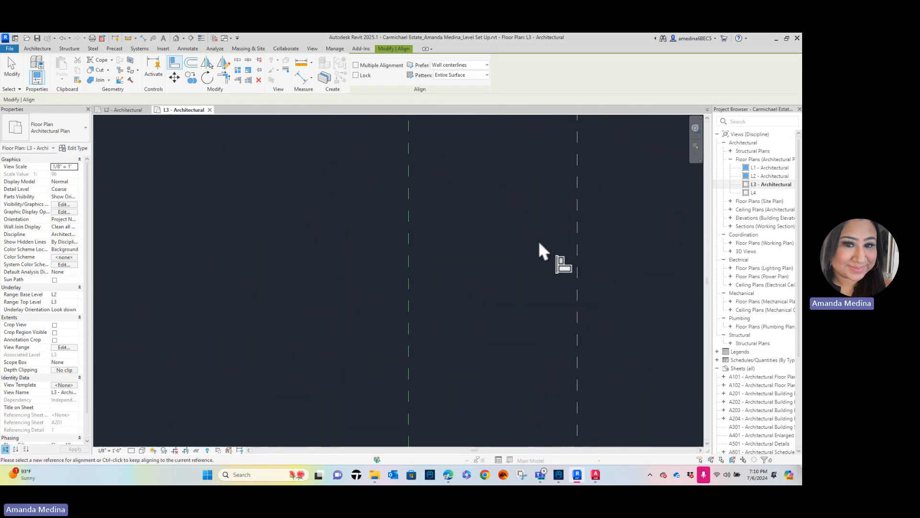
Step: Align the outer south wall face at the L3 drawing's southwest corner with the matching L2 underlay face, and end the Align command
{"action": "scroll", "coordinate": [532, 245], "scroll_direction": "down", "scroll_amount": 3}
{"action": "middle_click_drag", "start_coordinate": [528, 251], "coordinate": [322, 331]}
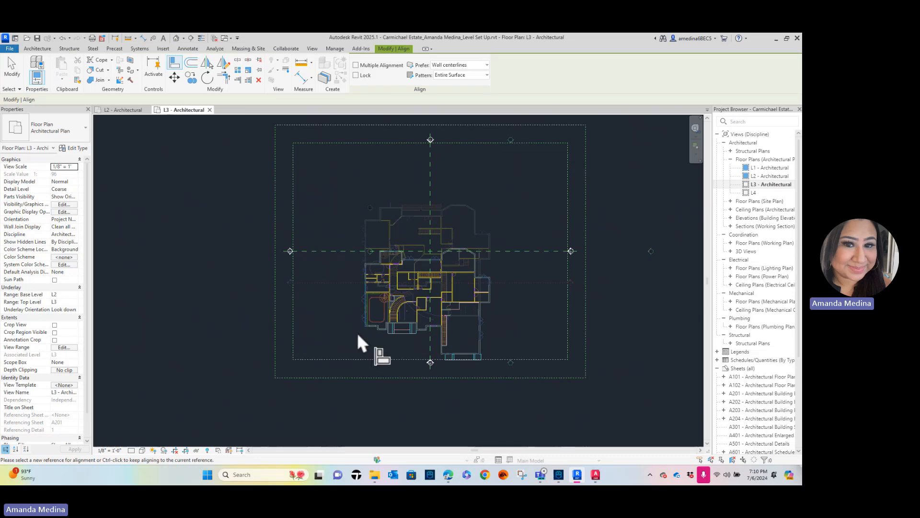
{"action": "scroll", "coordinate": [369, 281], "scroll_direction": "up", "scroll_amount": 8}
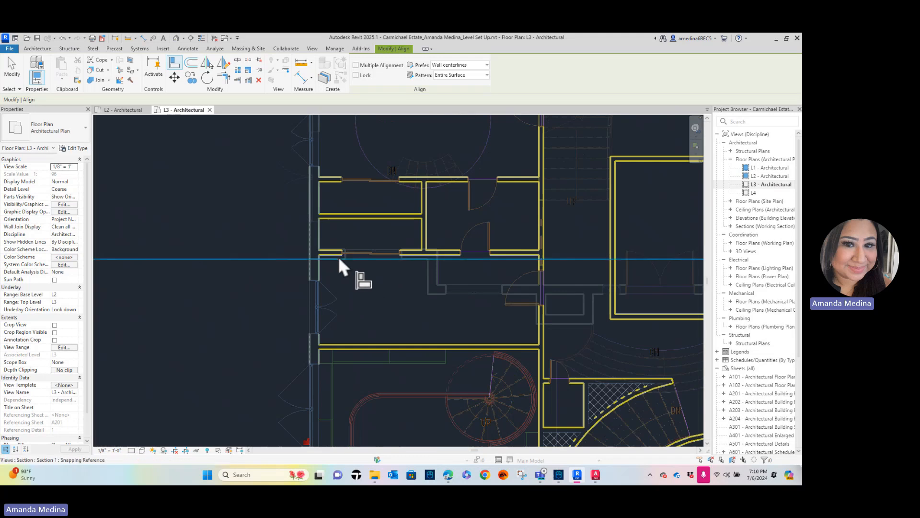
{"action": "scroll", "coordinate": [340, 265], "scroll_direction": "up", "scroll_amount": 4}
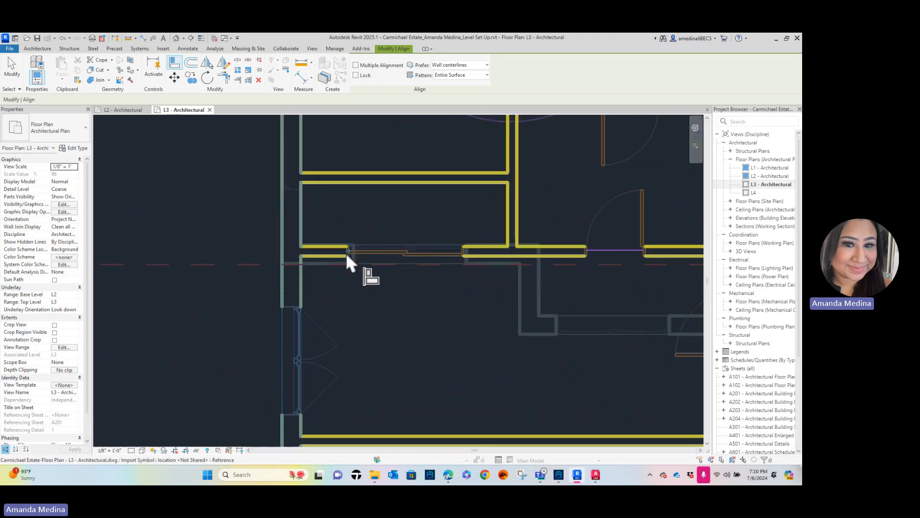
{"action": "scroll", "coordinate": [343, 260], "scroll_direction": "up", "scroll_amount": 2}
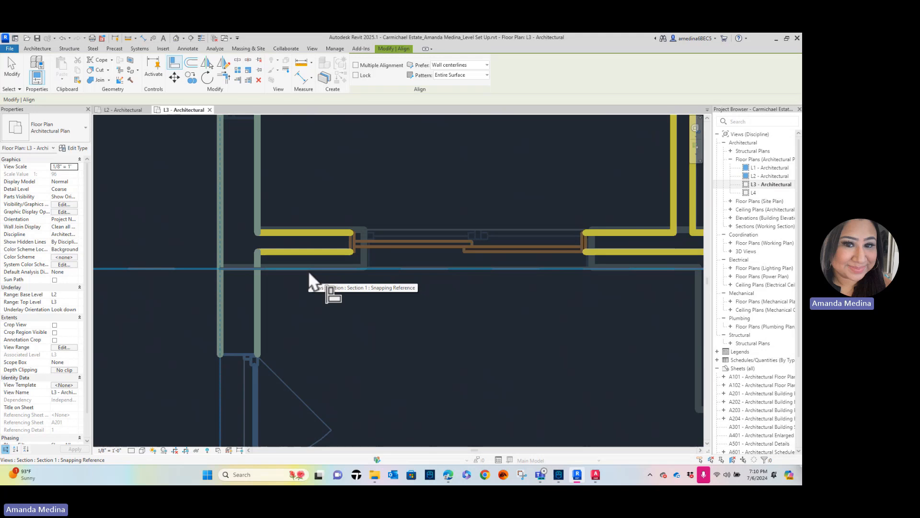
{"action": "left_click", "coordinate": [309, 272]}
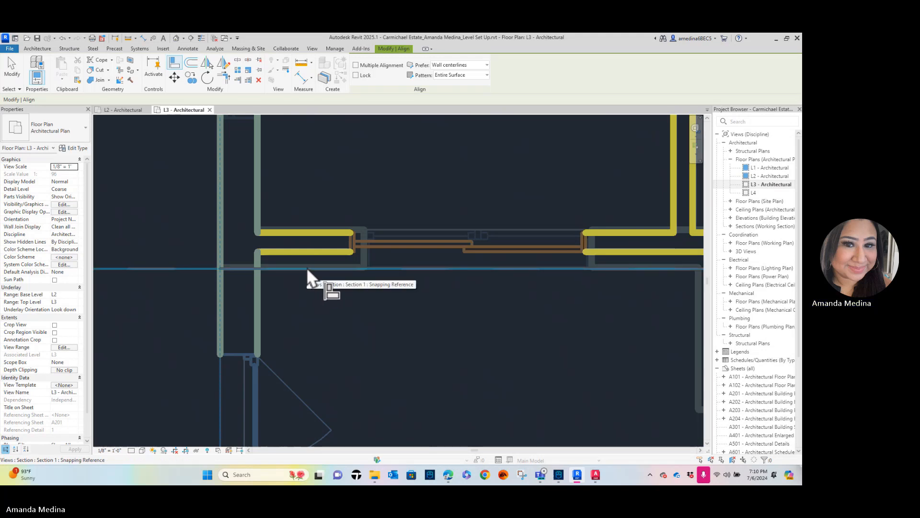
{"action": "key", "text": "Tab"}
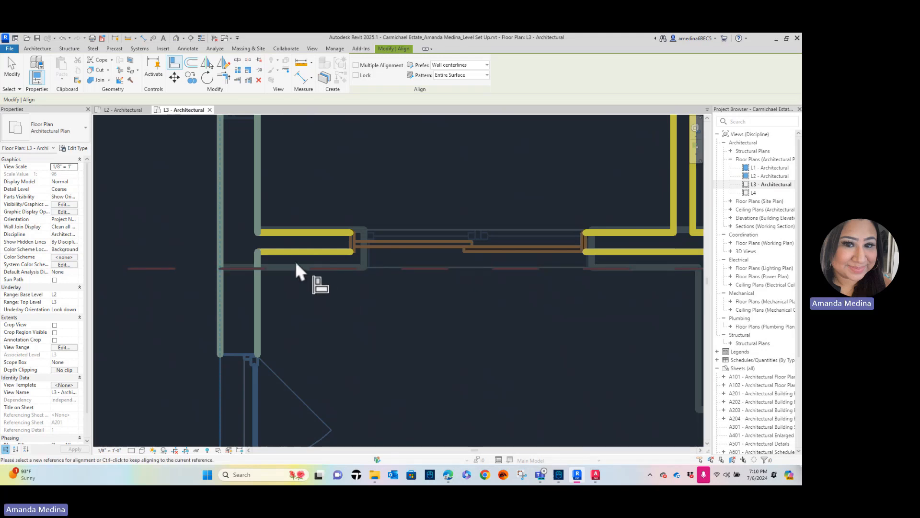
{"action": "scroll", "coordinate": [570, 278], "scroll_direction": "down", "scroll_amount": 1}
{"action": "middle_click_drag", "start_coordinate": [567, 282], "coordinate": [456, 289]}
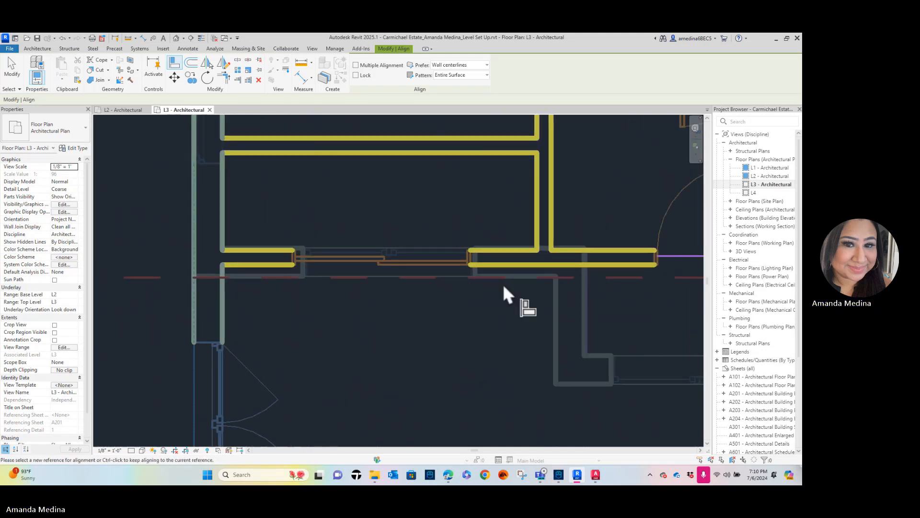
{"action": "left_click", "coordinate": [514, 277]}
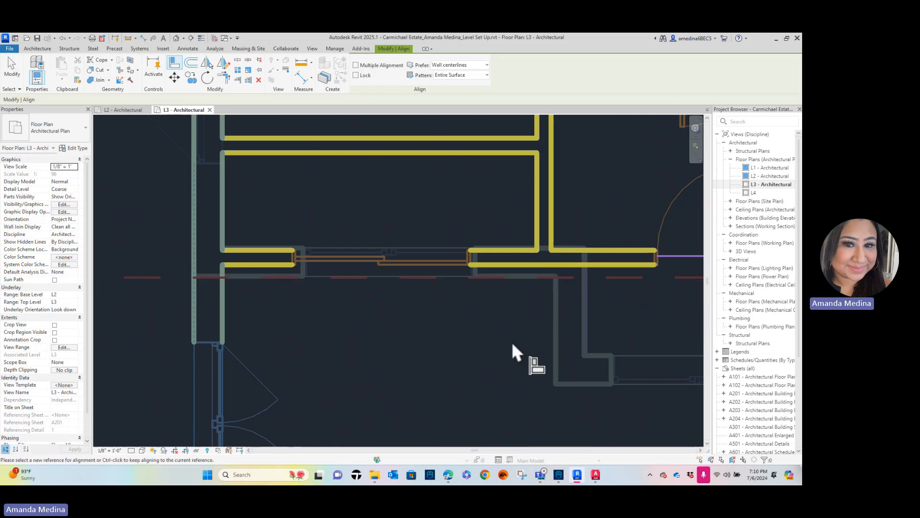
{"action": "left_click", "coordinate": [518, 274]}
{"action": "scroll", "coordinate": [467, 338], "scroll_direction": "down", "scroll_amount": 1}
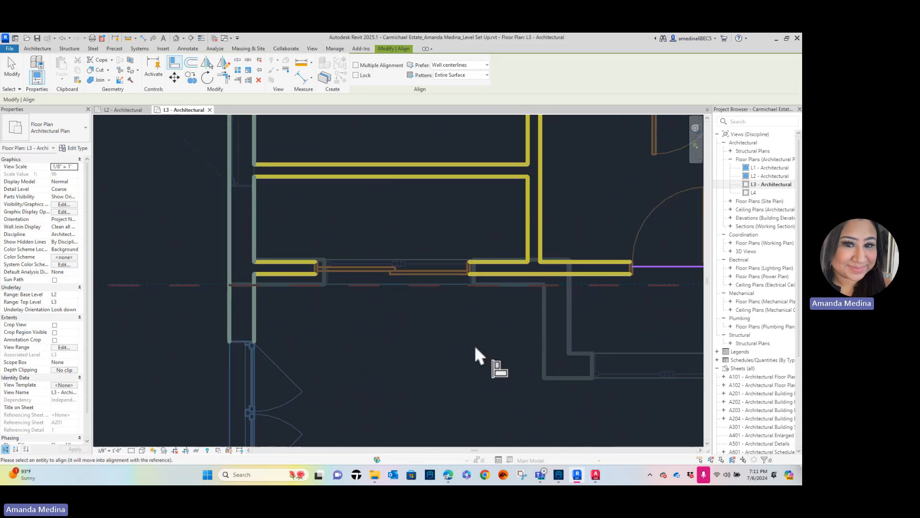
{"action": "mouse_move", "coordinate": [474, 345]}
{"action": "middle_mouse_down"}
{"action": "mouse_move", "coordinate": [497, 386]}
{"action": "mouse_move", "coordinate": [497, 220]}
{"action": "mouse_move", "coordinate": [490, 173]}
{"action": "mouse_move", "coordinate": [473, 137]}
{"action": "middle_mouse_up"}
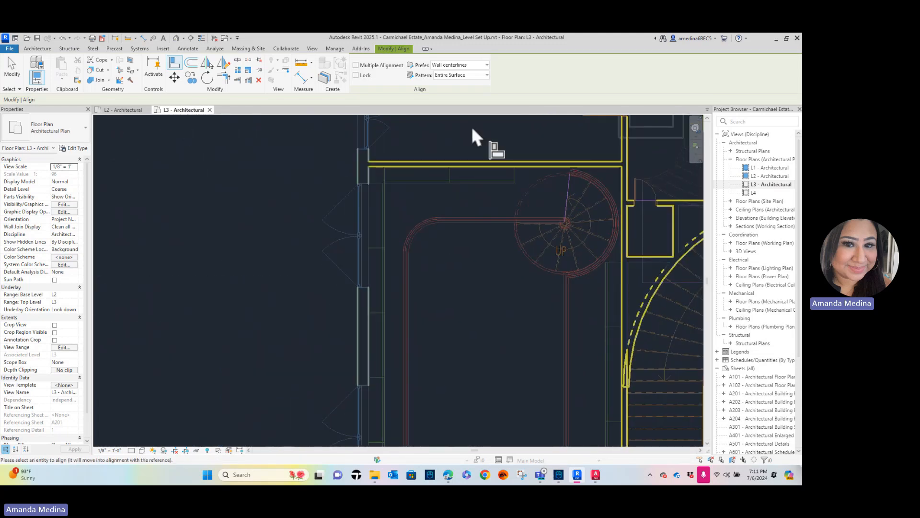
{"action": "middle_click_drag", "start_coordinate": [456, 401], "coordinate": [465, 197]}
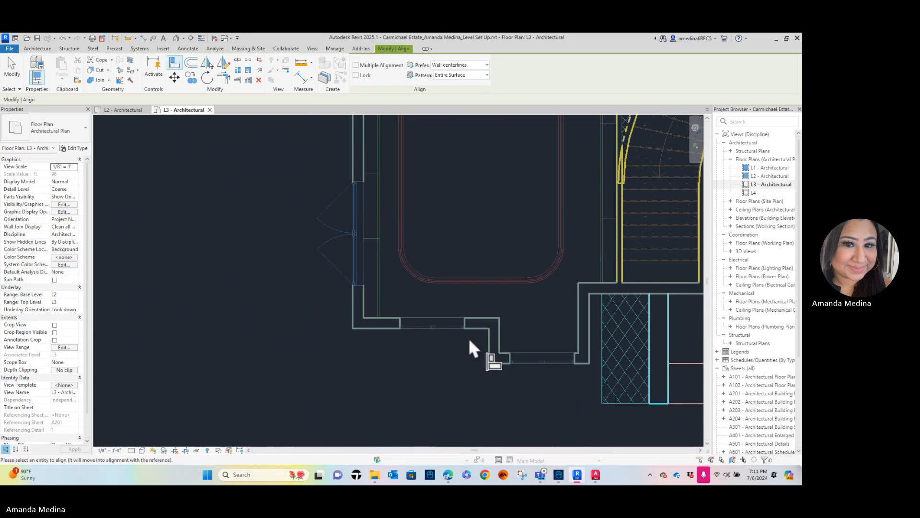
{"action": "scroll", "coordinate": [468, 336], "scroll_direction": "up", "scroll_amount": 5}
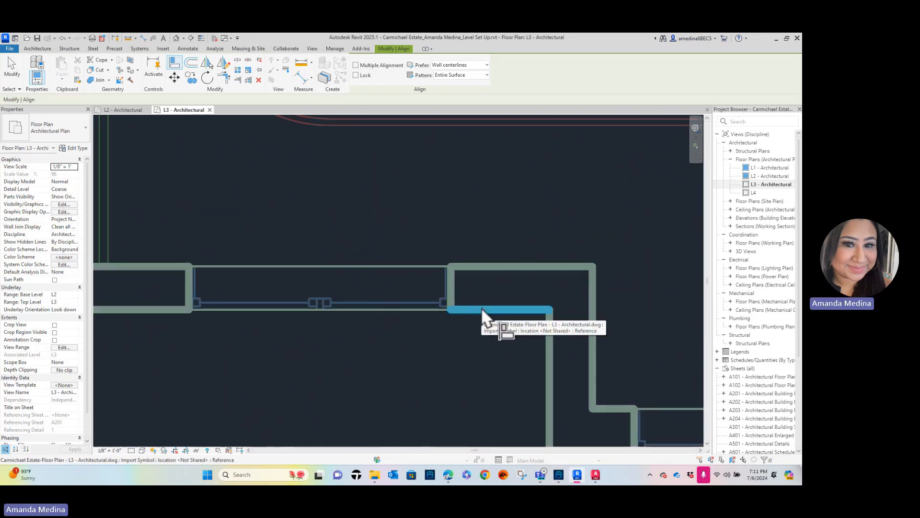
{"action": "left_click", "coordinate": [481, 308]}
{"action": "scroll", "coordinate": [483, 256], "scroll_direction": "down", "scroll_amount": 8}
{"action": "scroll", "coordinate": [483, 257], "scroll_direction": "down", "scroll_amount": 4}
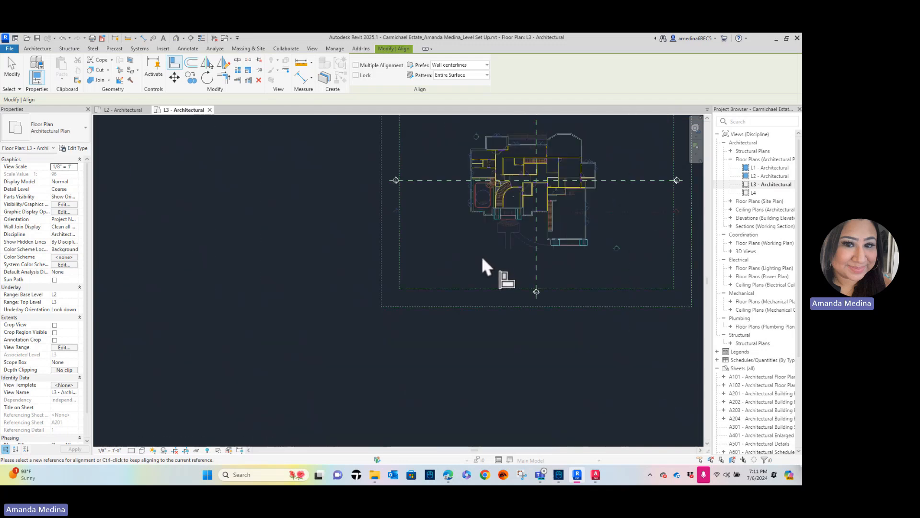
{"action": "middle_click_drag", "start_coordinate": [486, 267], "coordinate": [412, 343]}
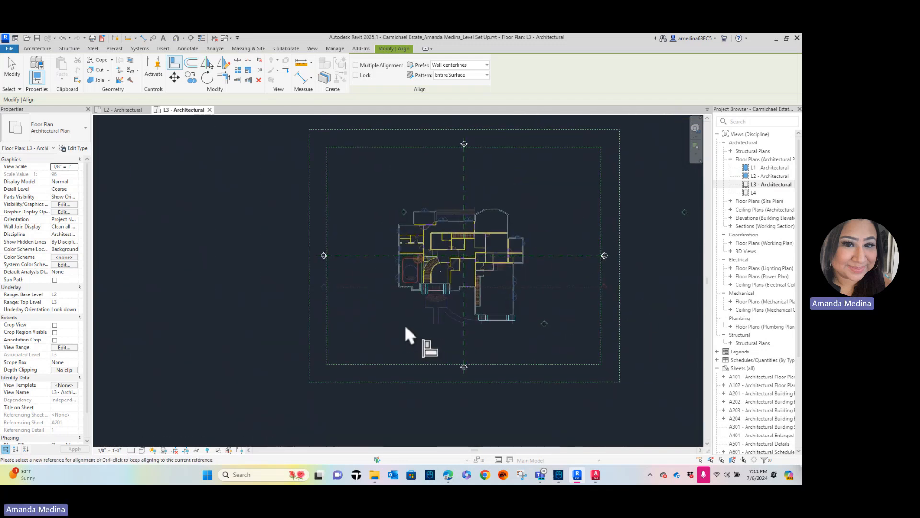
{"action": "key", "text": "Escape"}
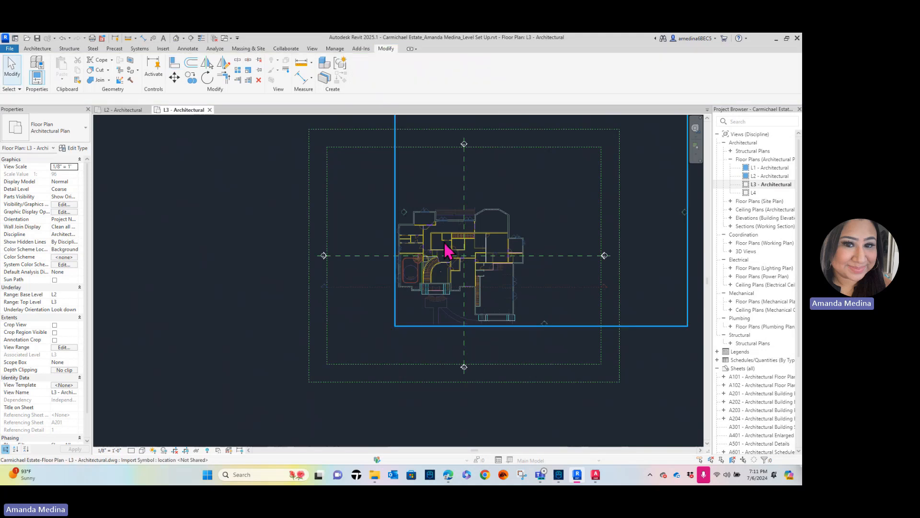
Step: Select the aligned L3 drawing to inspect its position and pin control, and clear the selection
{"action": "left_click", "coordinate": [498, 219]}
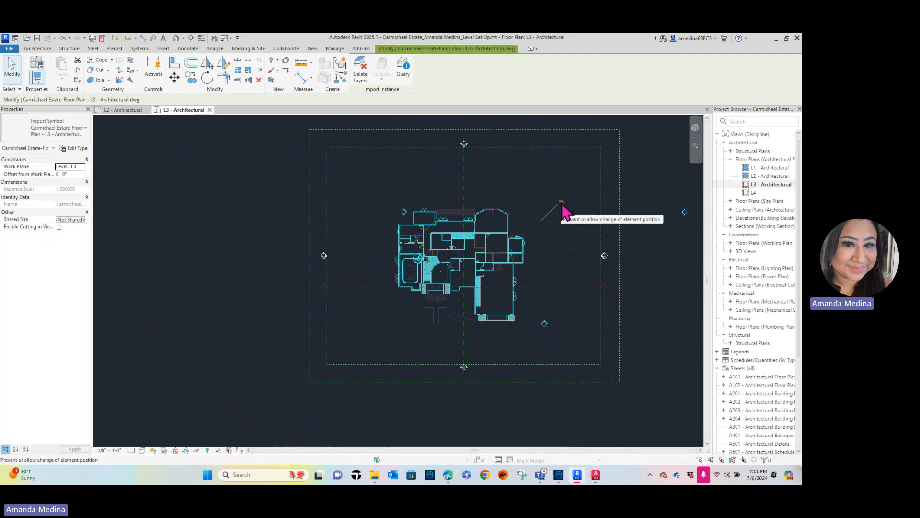
{"action": "key", "text": "Escape"}
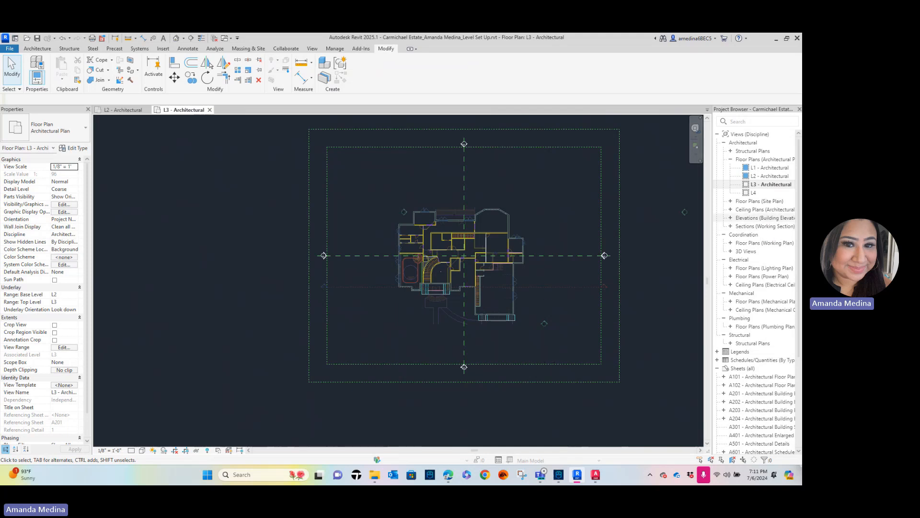
{"action": "scroll", "coordinate": [485, 195], "scroll_direction": "up", "scroll_amount": 2}
{"action": "middle_click_drag", "start_coordinate": [486, 196], "coordinate": [436, 198]}
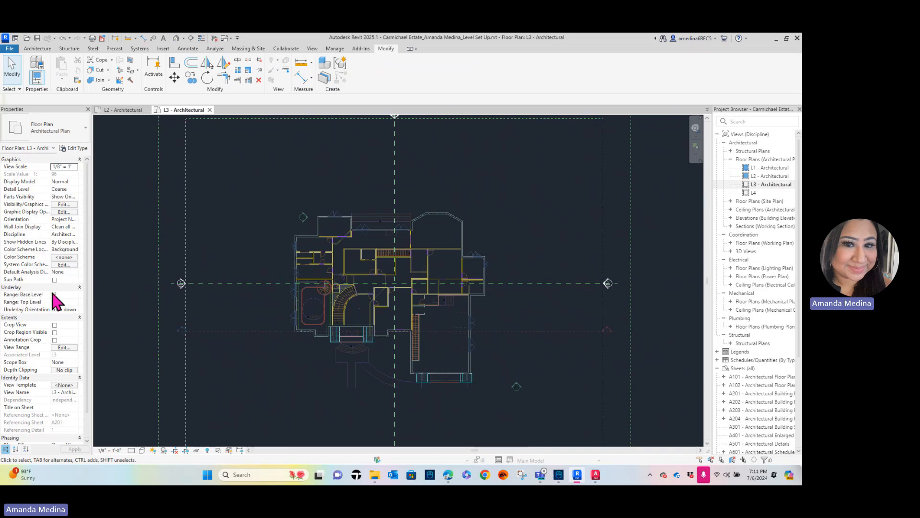
Step: Set the underlay base level of the L3 - Architectural floor plan to None
{"action": "left_click", "coordinate": [68, 294]}
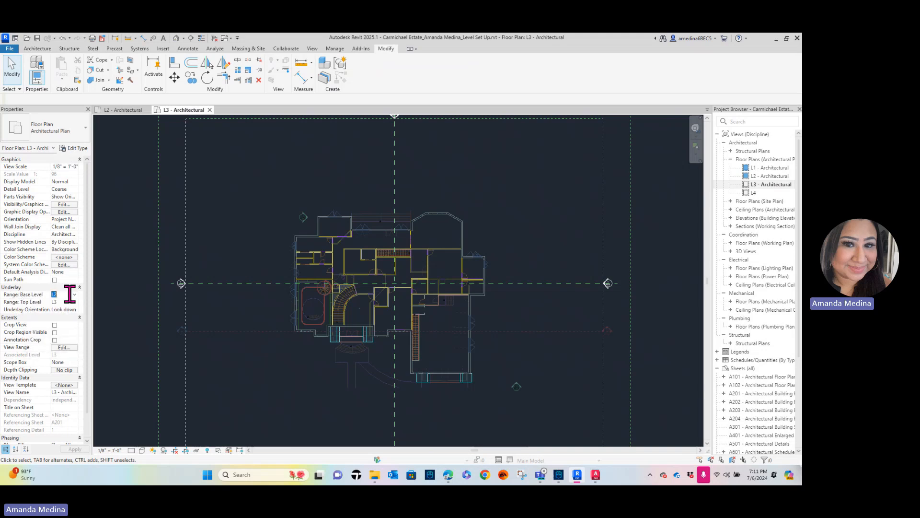
{"action": "left_click", "coordinate": [74, 295]}
{"action": "left_click", "coordinate": [59, 301]}
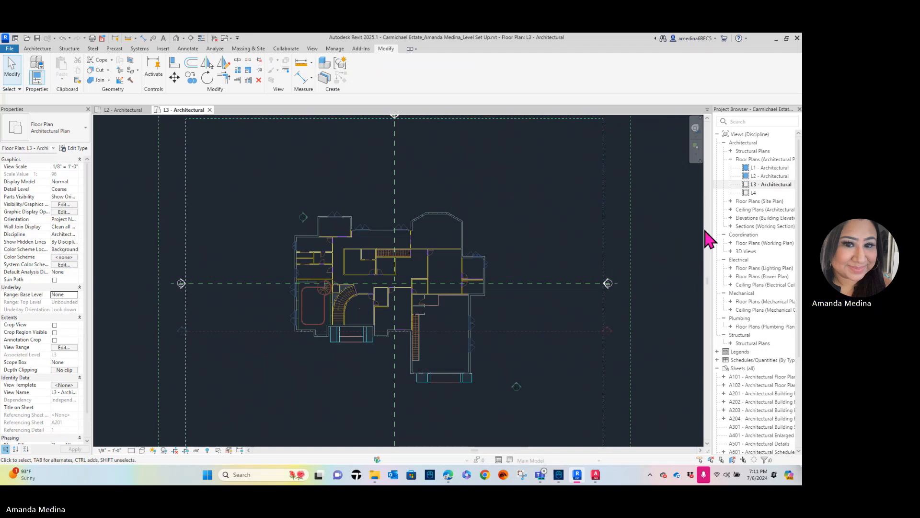
Step: Open the L2 - Architectural floor plan and set its underlay base level to None
{"action": "double_click", "coordinate": [775, 177]}
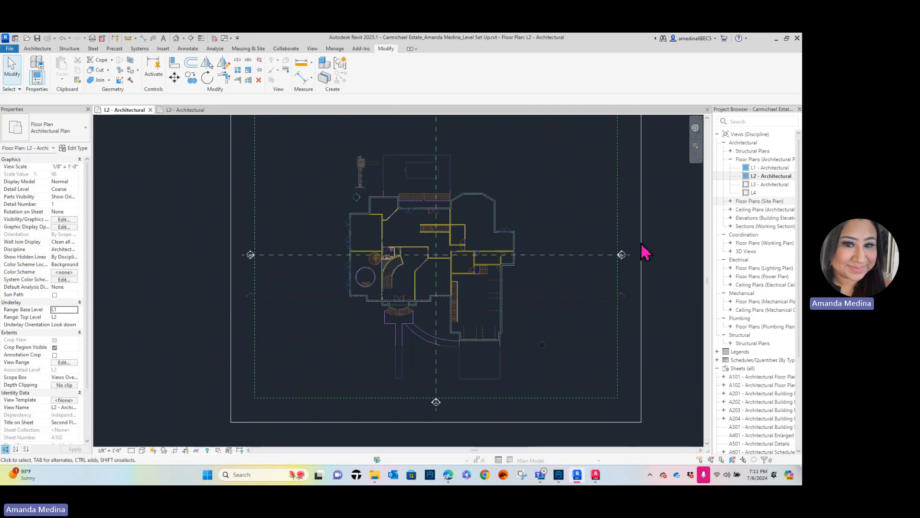
{"action": "middle_click_drag", "start_coordinate": [641, 178], "coordinate": [593, 182]}
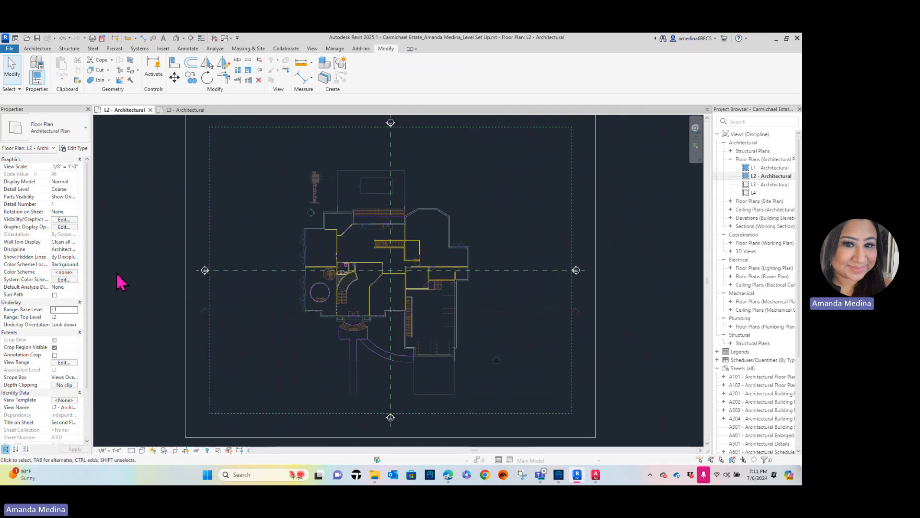
{"action": "left_click", "coordinate": [63, 309]}
{"action": "left_click", "coordinate": [74, 309]}
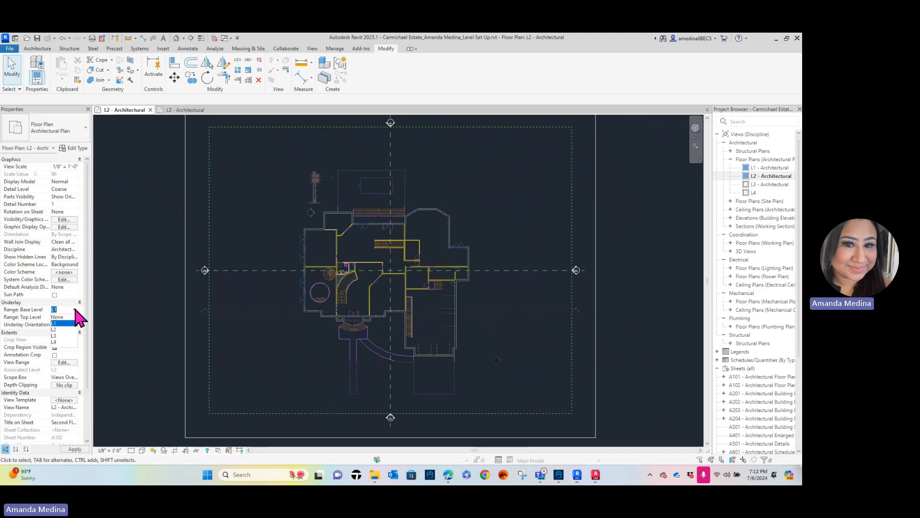
{"action": "left_click", "coordinate": [58, 317]}
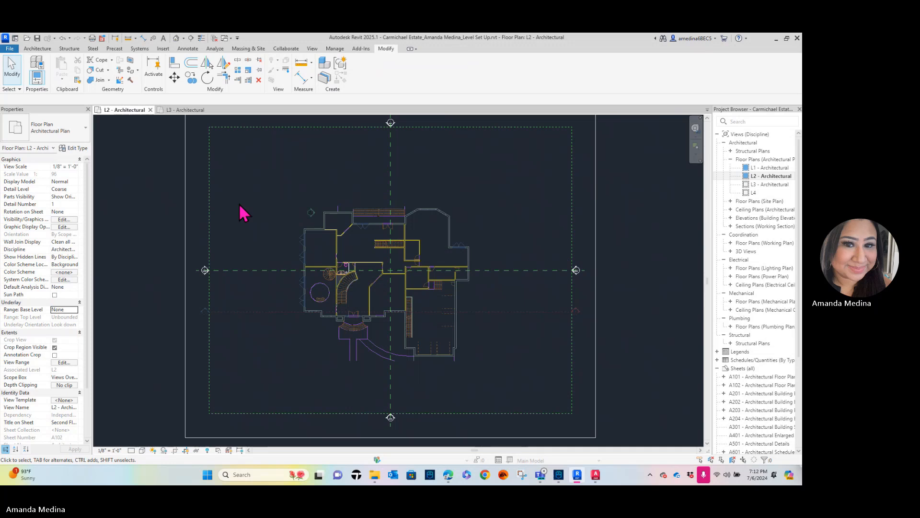
Step: Open the L1 - Architectural floor plan and close all inactive views
{"action": "left_click", "coordinate": [760, 168]}
{"action": "double_click", "coordinate": [760, 167]}
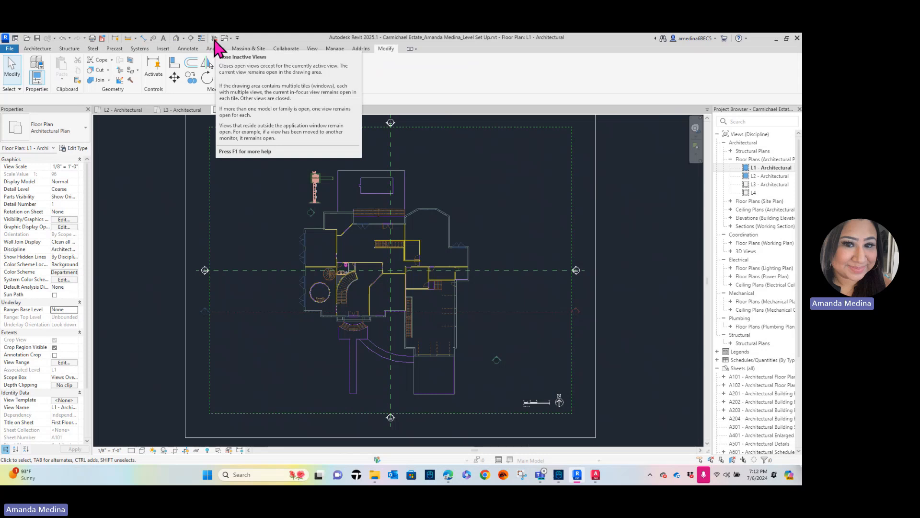
{"action": "left_click", "coordinate": [215, 38]}
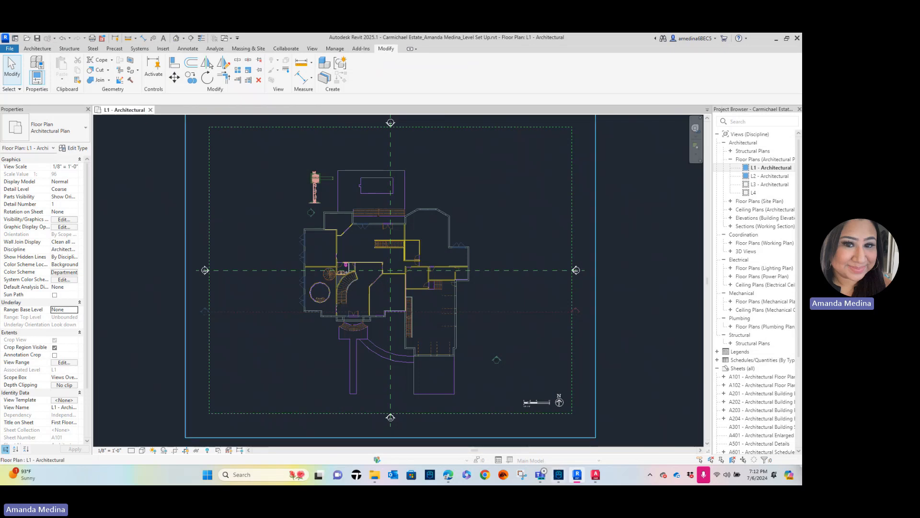
Step: Switch to File Explorer and select the main Level Set Up project file without a backup number in the Carmichael Estate Course Homework folder
{"action": "left_click", "coordinate": [375, 476]}
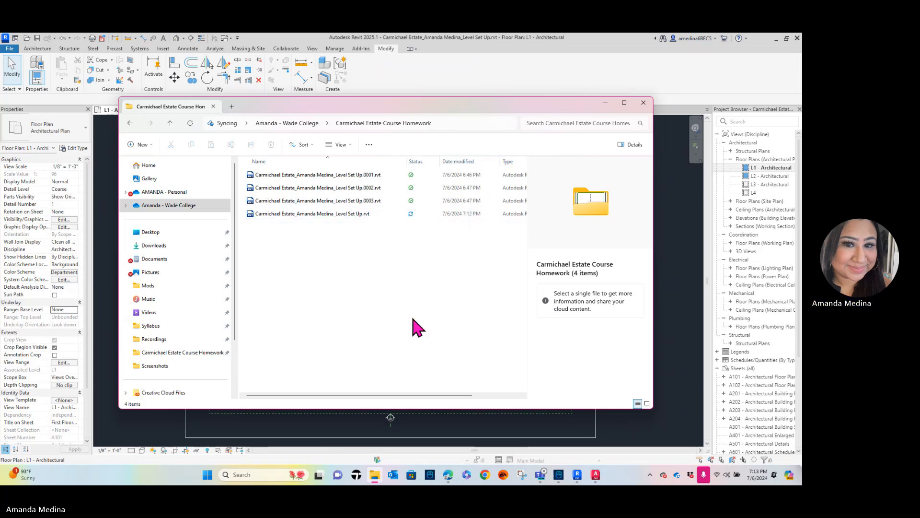
{"action": "left_click", "coordinate": [353, 217]}
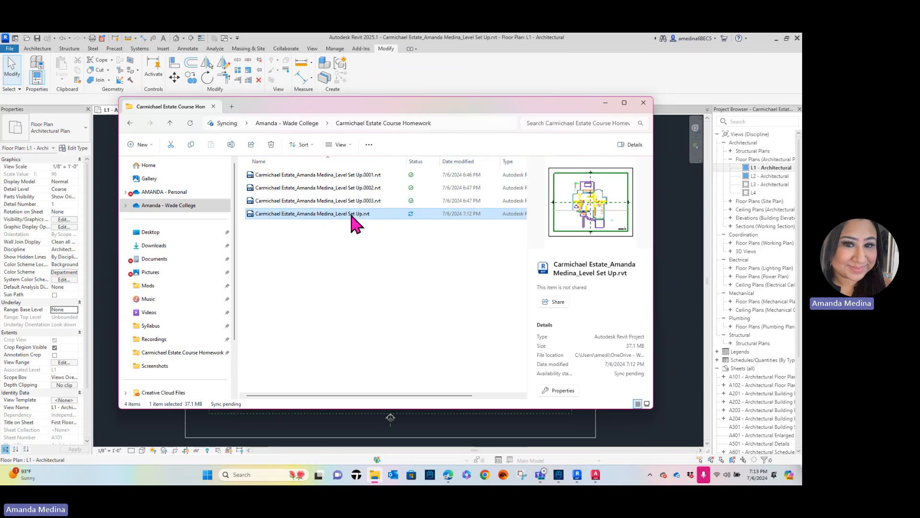
Step: Switch back to Revit and open the default 3D view to examine the levels and the linked AutoCAD floor plans
{"action": "left_click", "coordinate": [367, 255]}
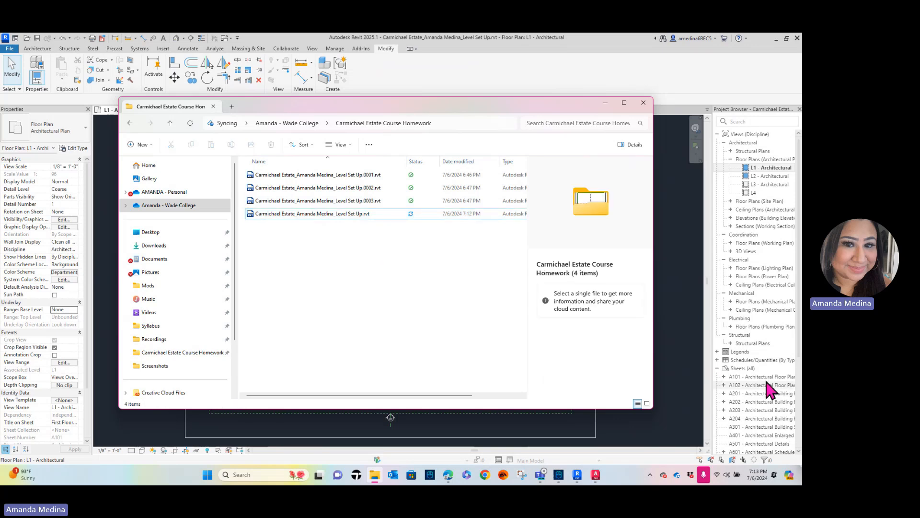
{"action": "left_click", "coordinate": [673, 393]}
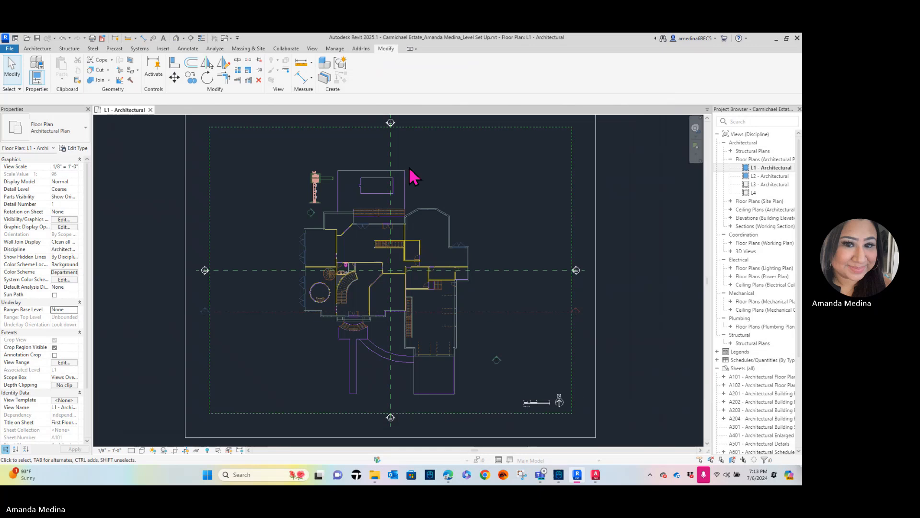
{"action": "left_click", "coordinate": [177, 38]}
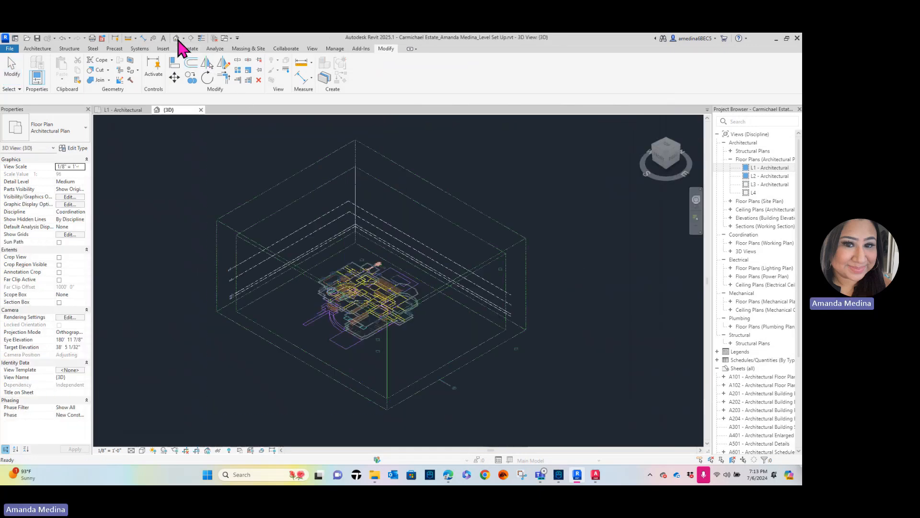
{"action": "scroll", "coordinate": [429, 370], "scroll_direction": "up", "scroll_amount": 3}
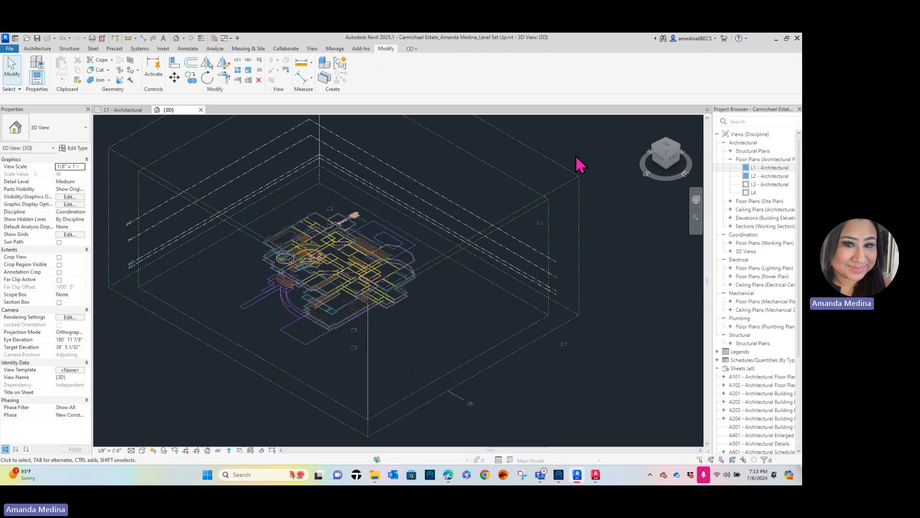
{"action": "scroll", "coordinate": [127, 271], "scroll_direction": "up", "scroll_amount": 4}
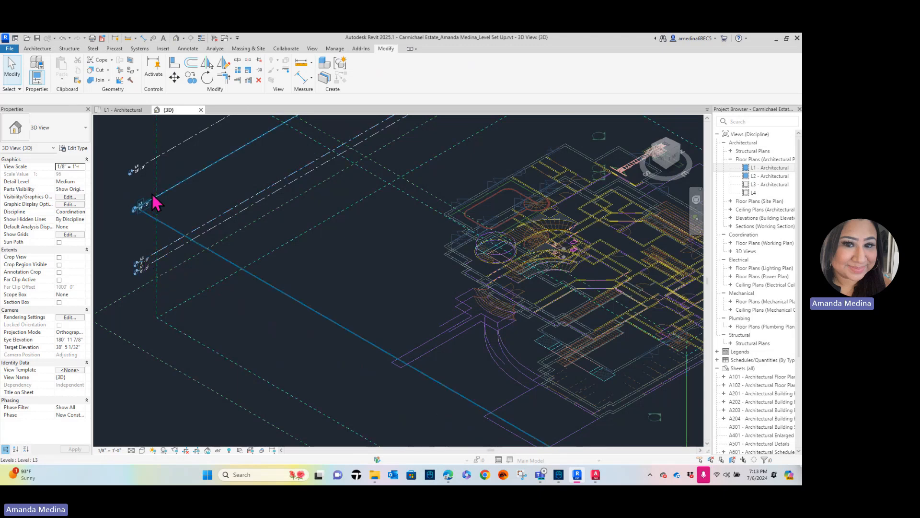
{"action": "scroll", "coordinate": [419, 251], "scroll_direction": "down", "scroll_amount": 5}
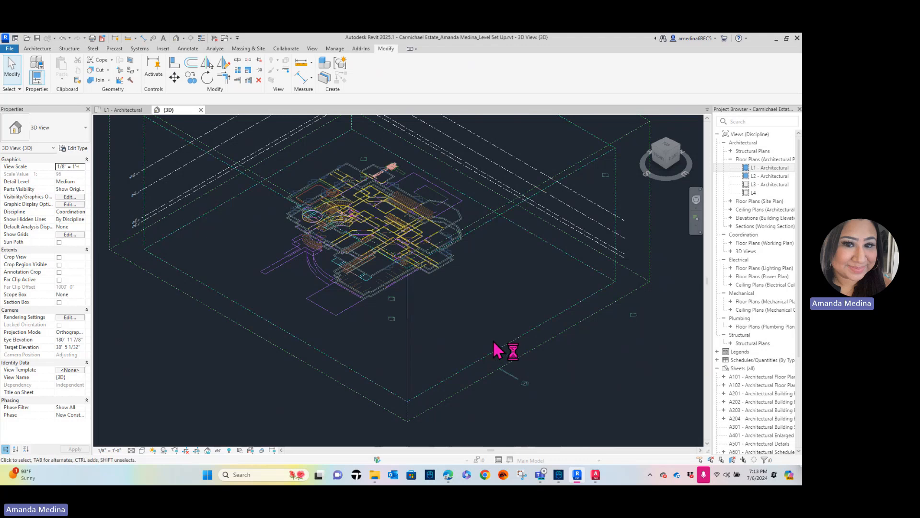
{"action": "mouse_move", "coordinate": [544, 484]}
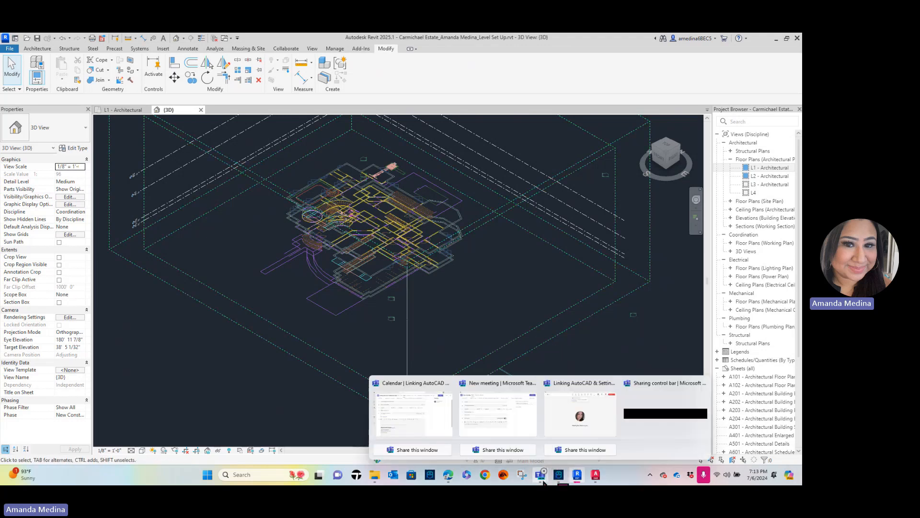